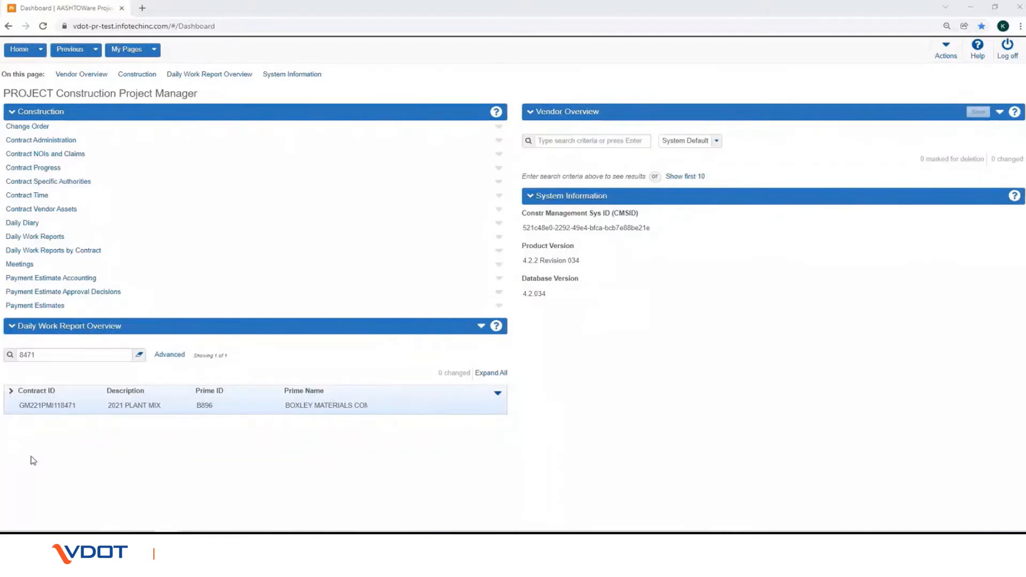
# Step: From the Payment Estimates overview, start selecting a contract for a new payment estimate
pyautogui.hotkey('ctrl', '2')
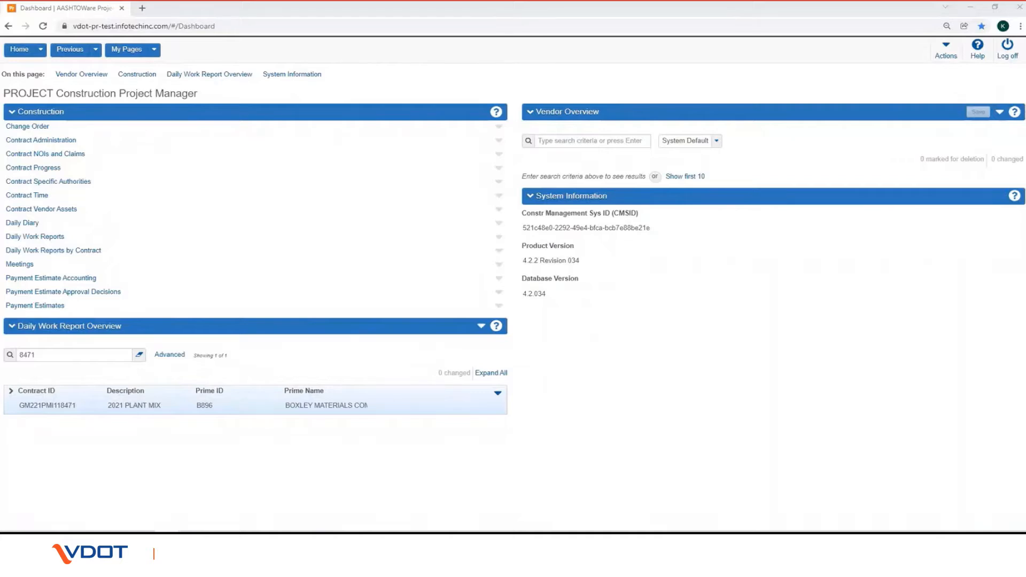
pyautogui.moveTo(1, 295); pyautogui.dragTo(82, 318)
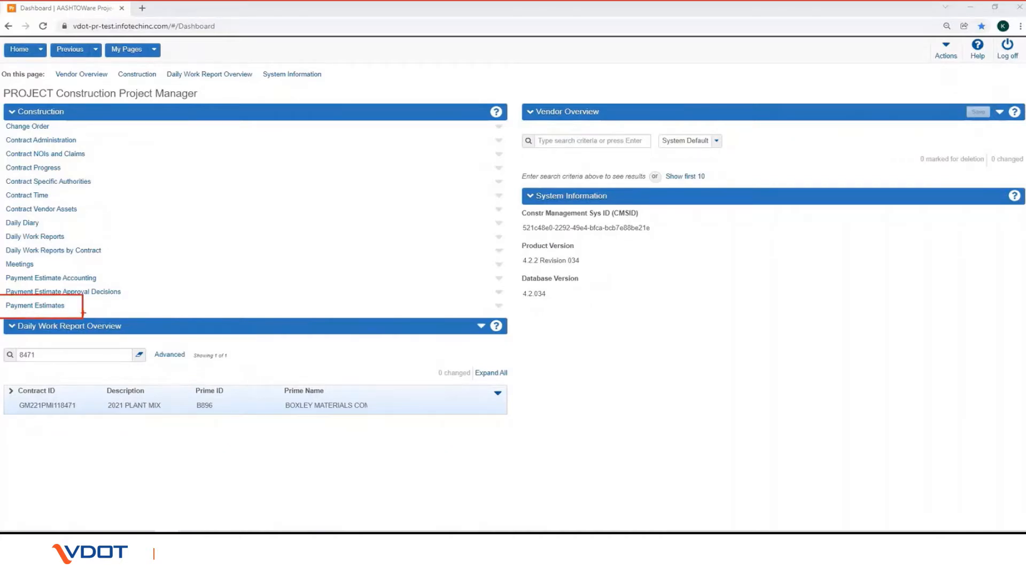
pyautogui.press('Escape')
pyautogui.click(35, 305)
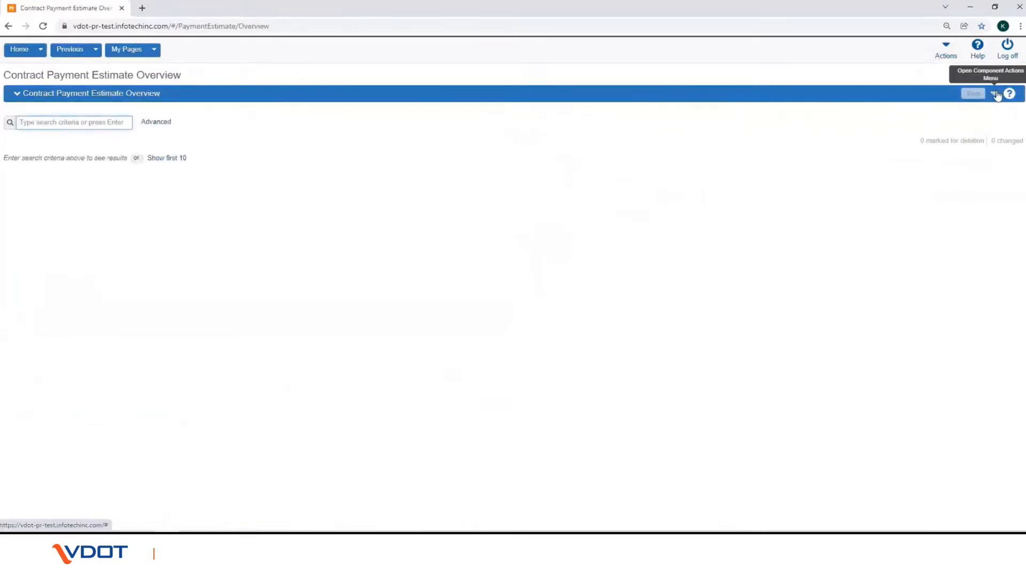
pyautogui.click(995, 94)
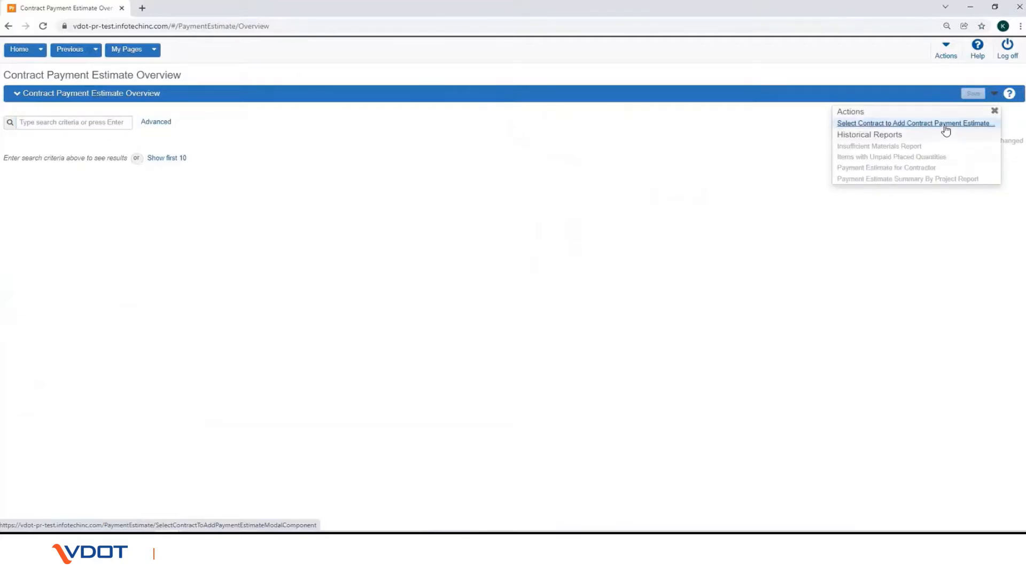
pyautogui.click(946, 124)
# Step: Search for contract 8471, select GM221PMI118471, and add a payment estimate on it
pyautogui.click(129, 106)
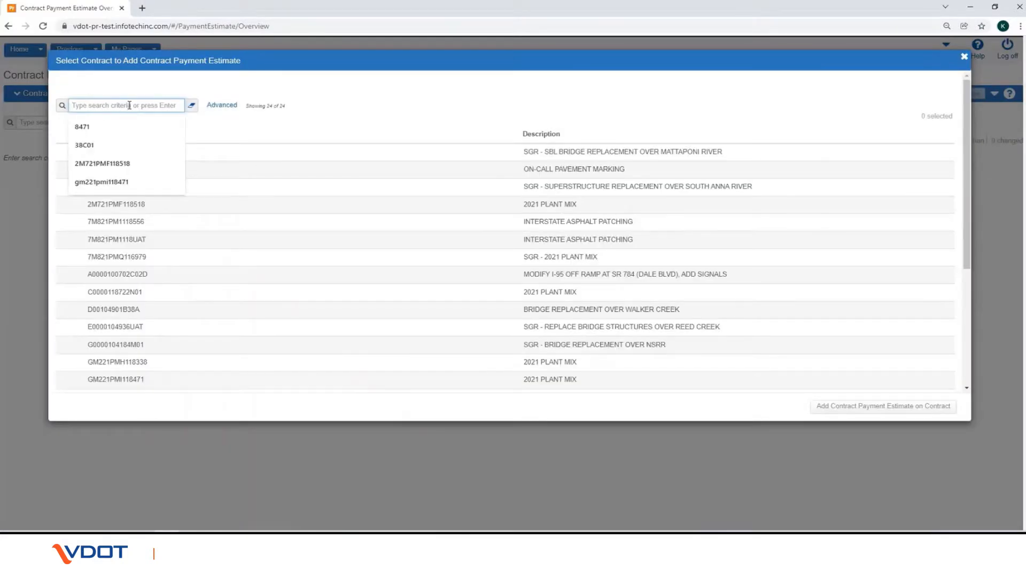
pyautogui.write('8471')
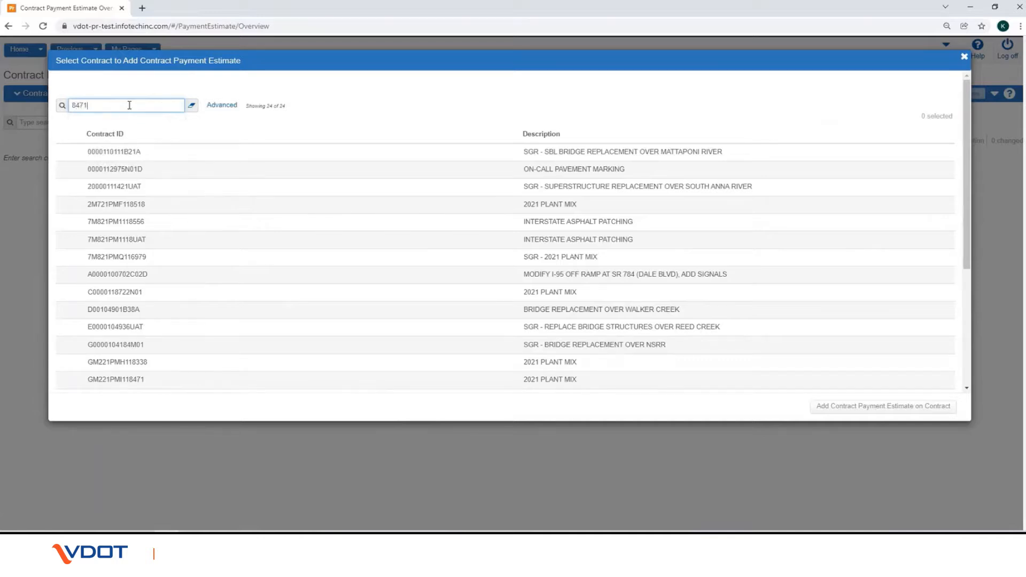
pyautogui.press('Return')
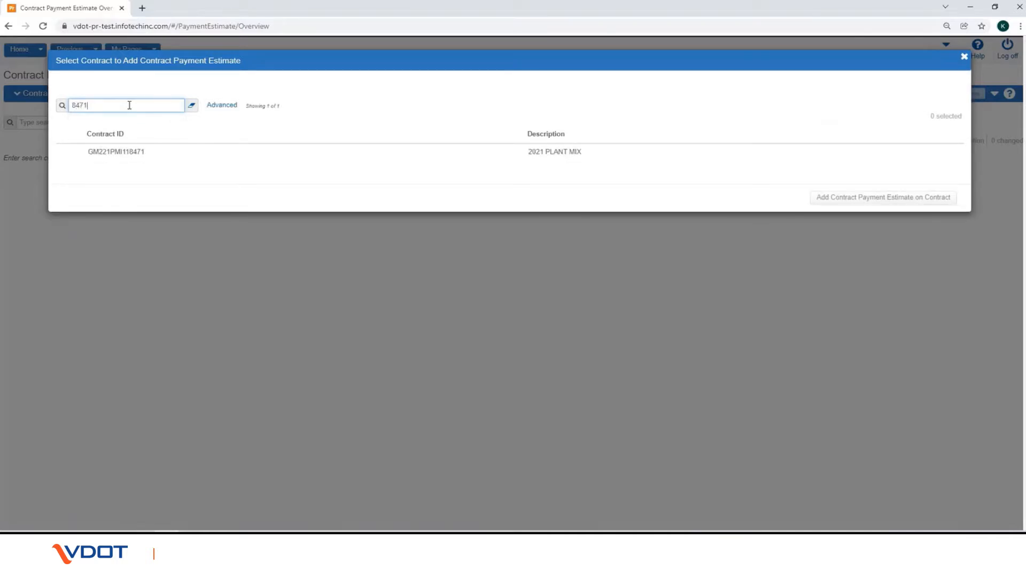
pyautogui.click(143, 152)
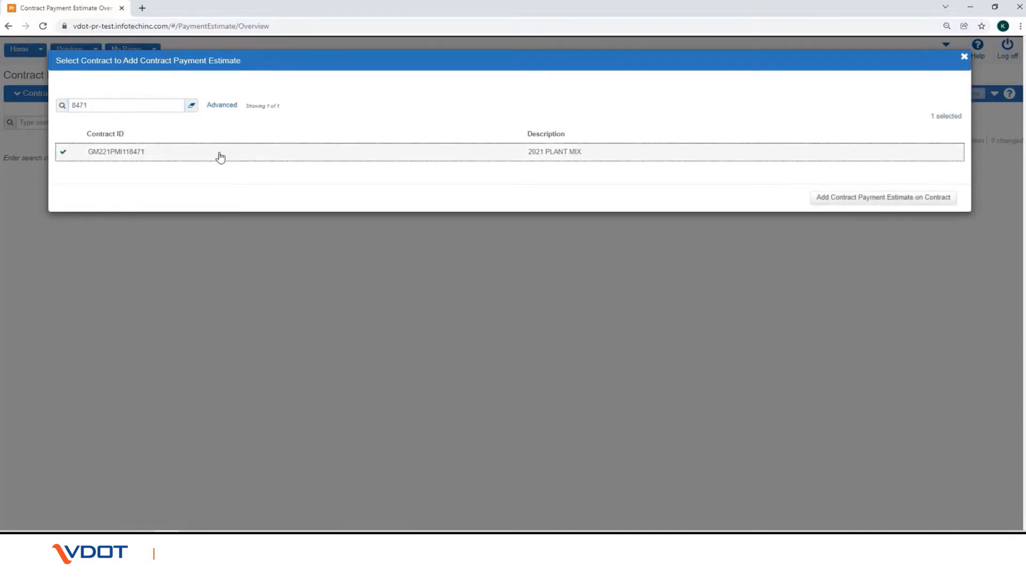
pyautogui.click(832, 199)
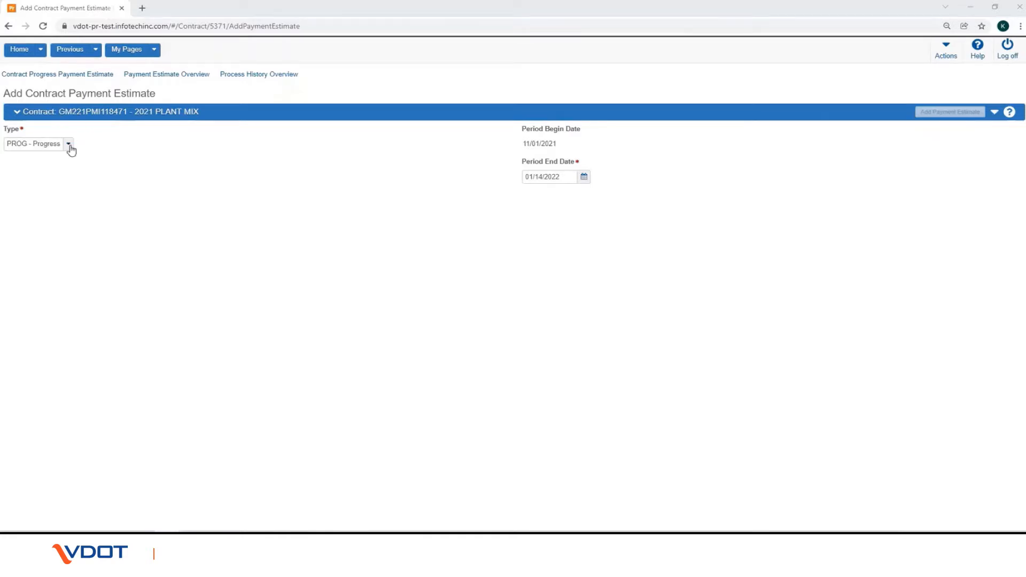
# Step: Keep type PROG - Progress, set period end date 11/02/2021, and submit the new estimate
pyautogui.click(69, 145)
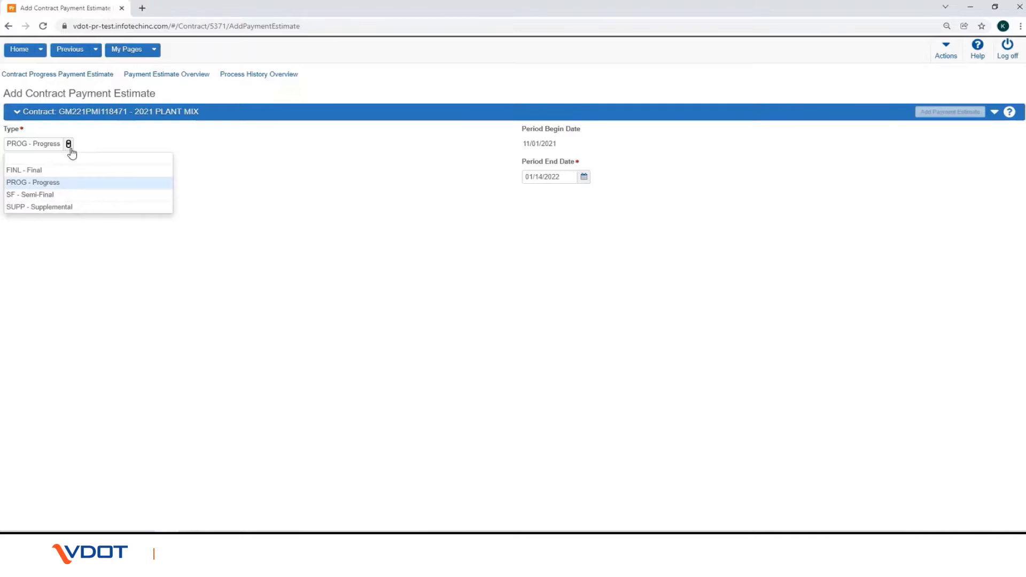
pyautogui.click(88, 184)
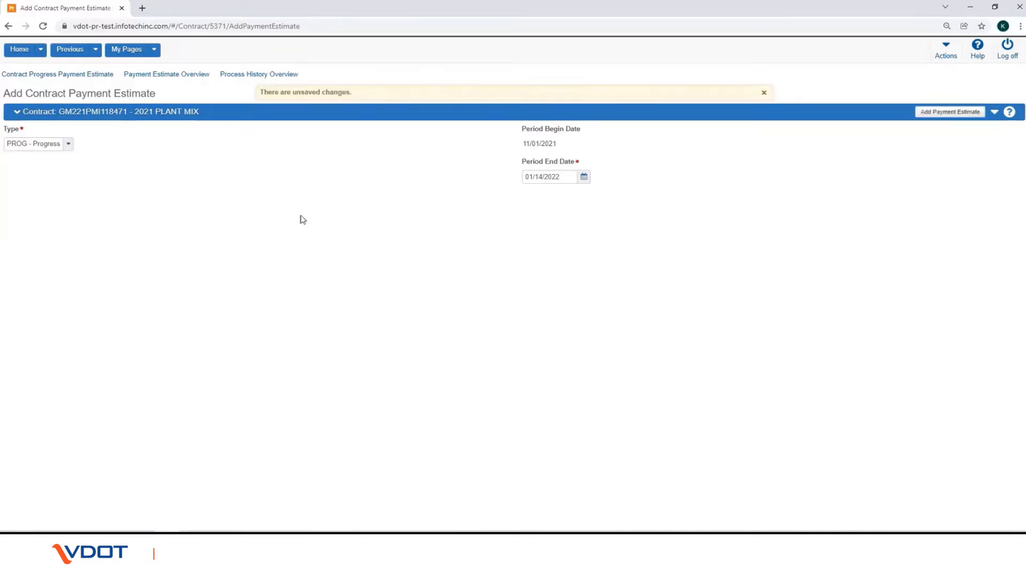
pyautogui.click(585, 178)
pyautogui.click(588, 193)
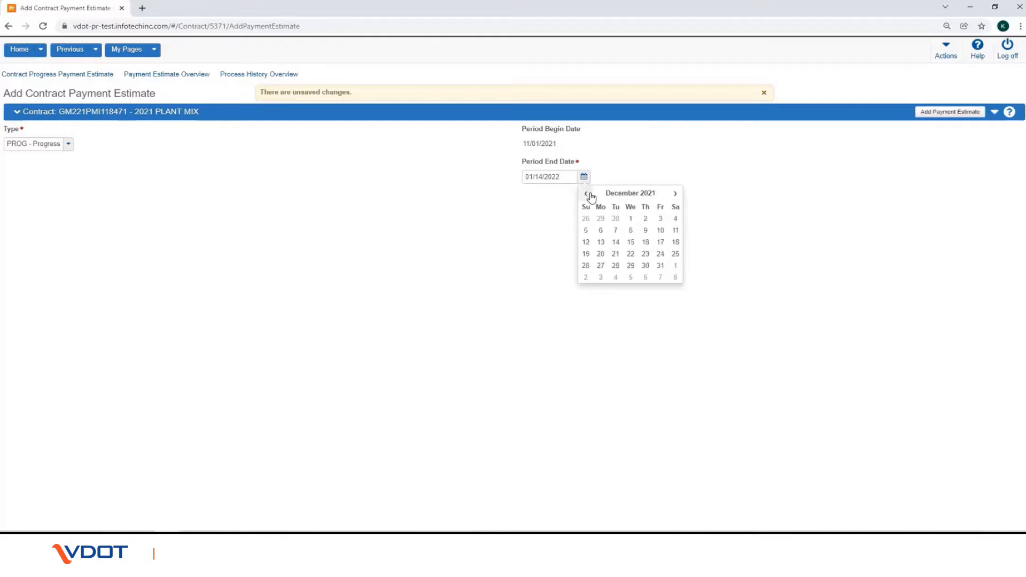
pyautogui.click(588, 193)
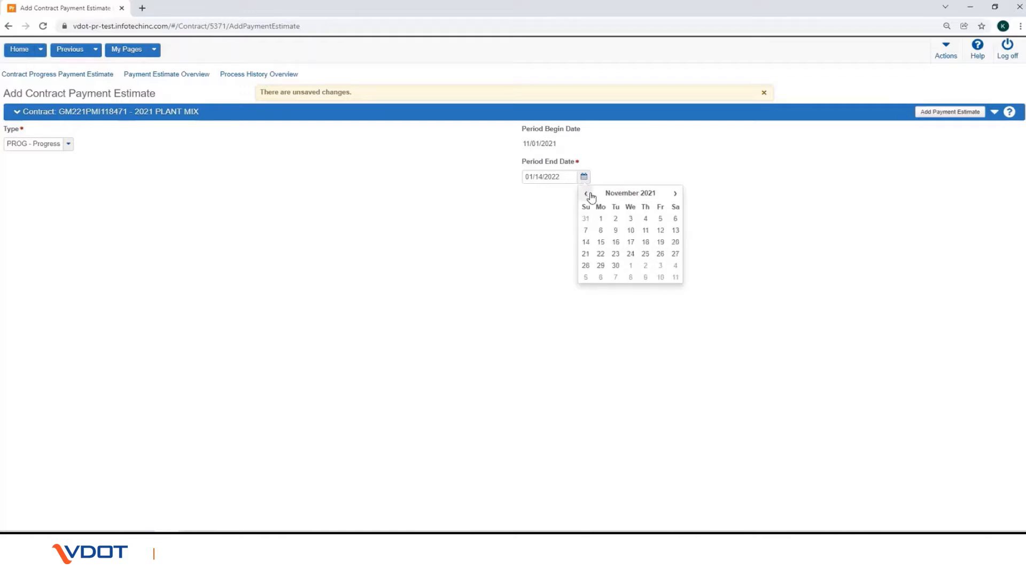
pyautogui.click(616, 220)
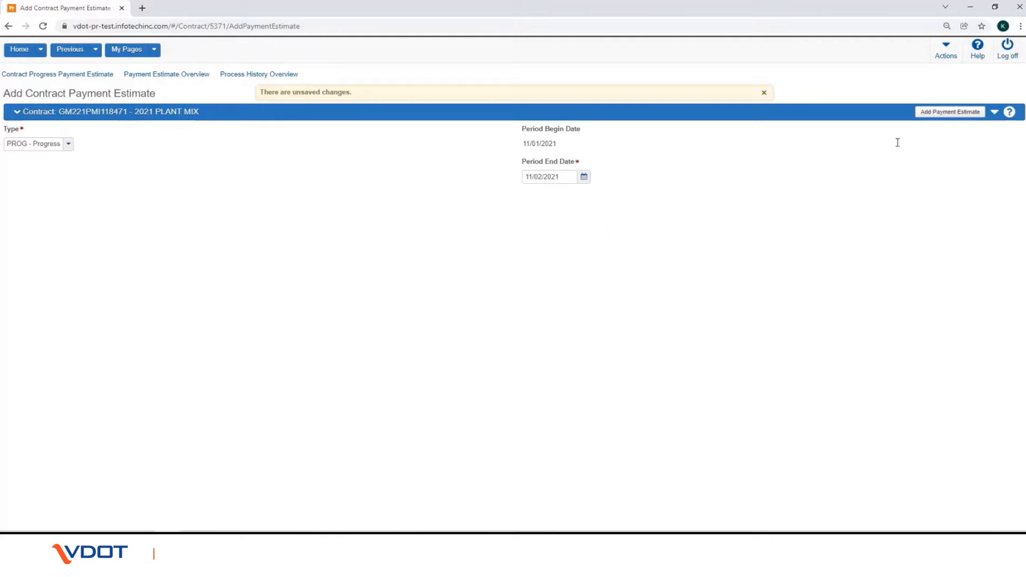
pyautogui.click(945, 115)
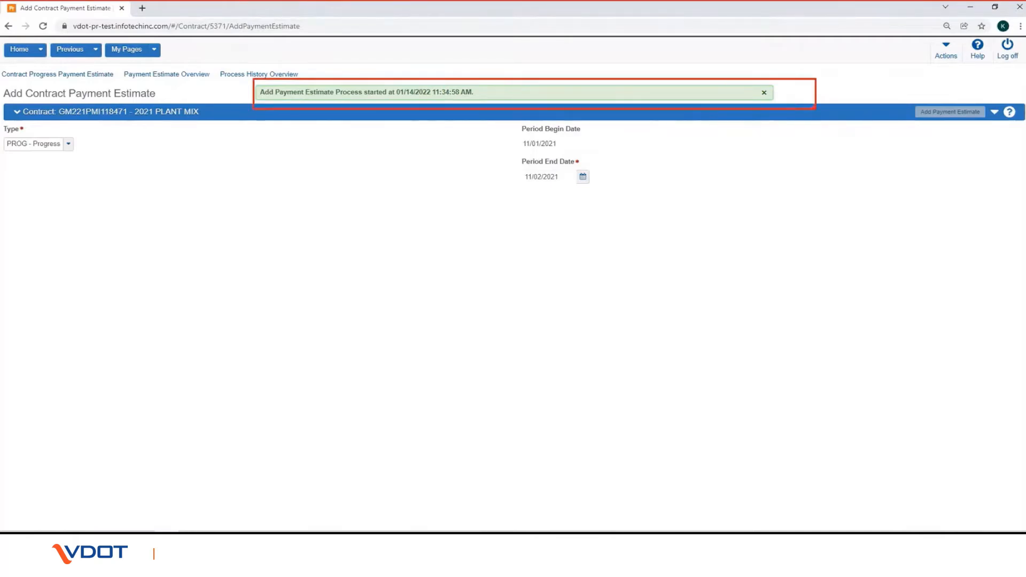
# Step: List AddPaymentEstimate runs in Process History, confirming the 11:34:58 AM run completed successfully
pyautogui.click(947, 56)
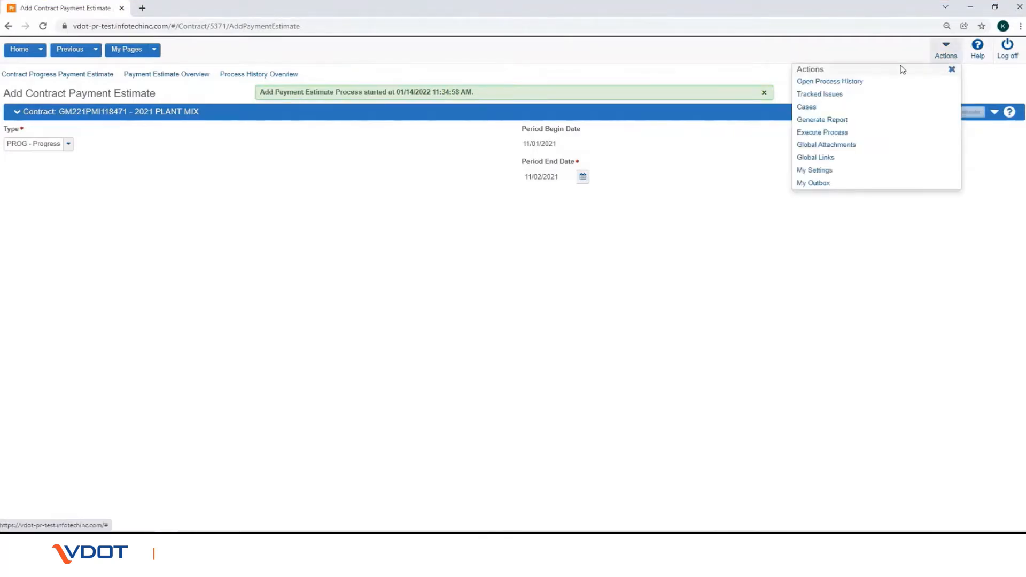
pyautogui.click(853, 83)
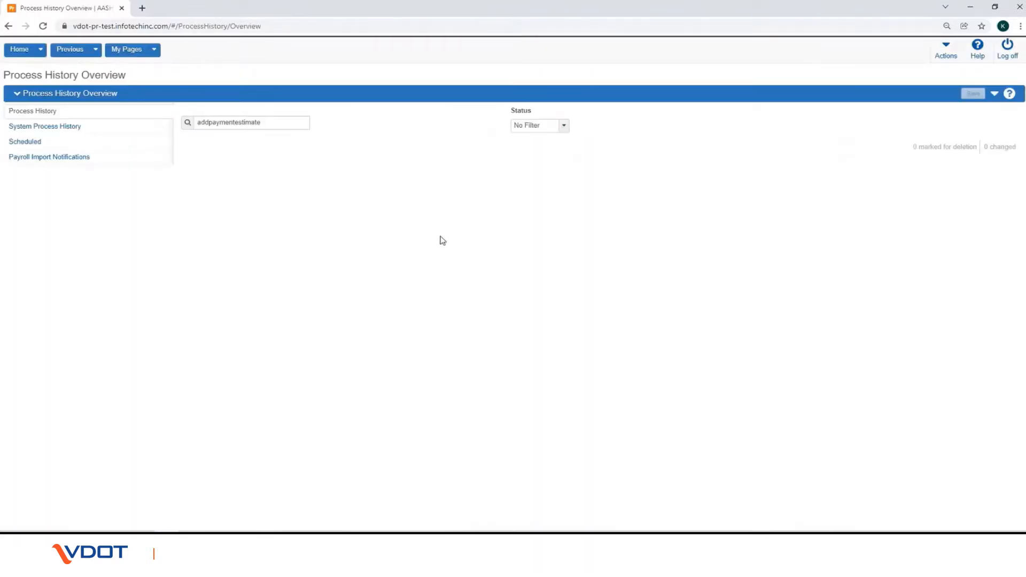
pyautogui.click(267, 123)
pyautogui.press('Return')
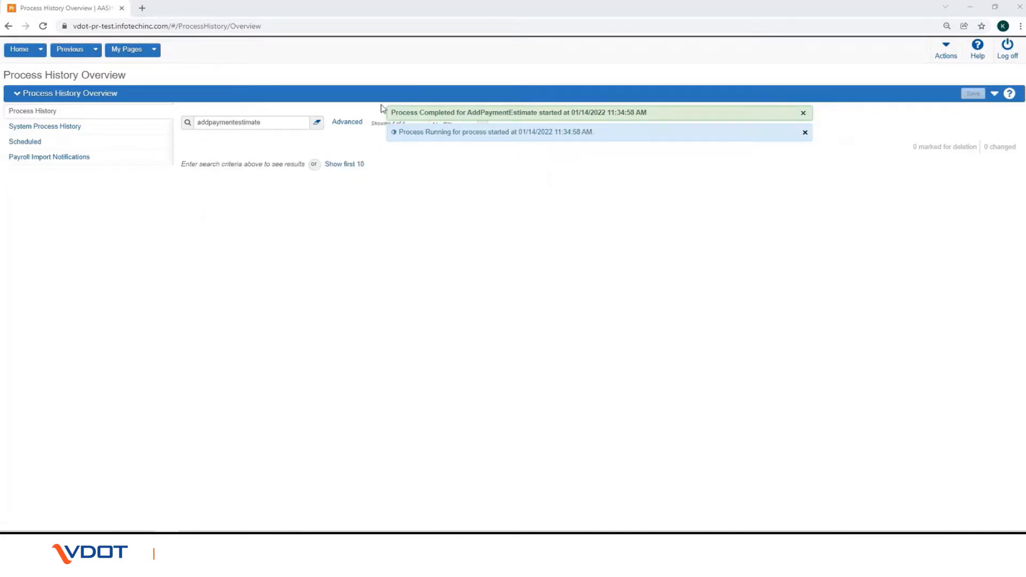
pyautogui.click(281, 124)
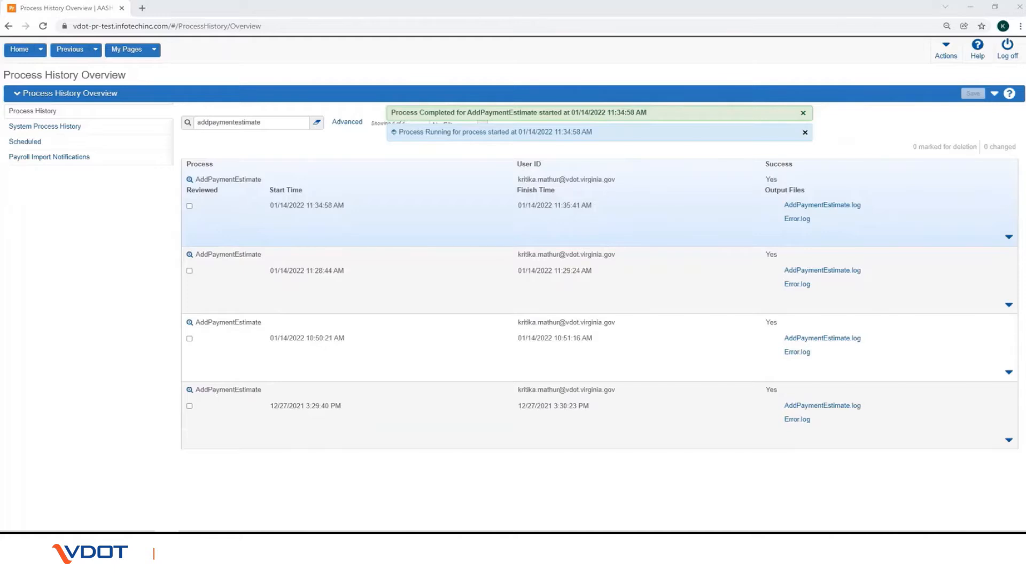
# Step: Save AddPaymentEstimate.log and Error.log from the 11:34:58 AM run to the folder
pyautogui.click(809, 206)
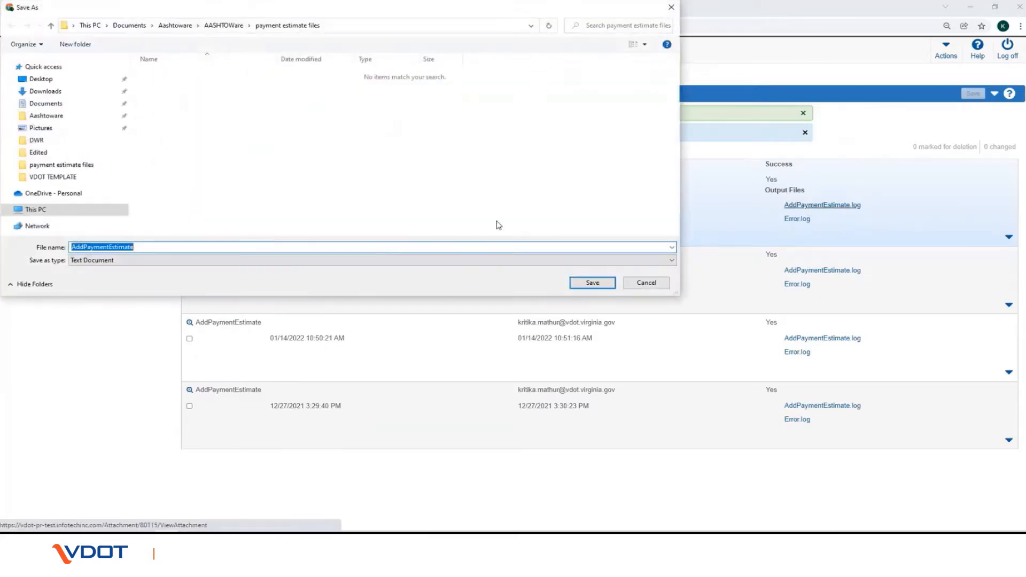
pyautogui.click(593, 283)
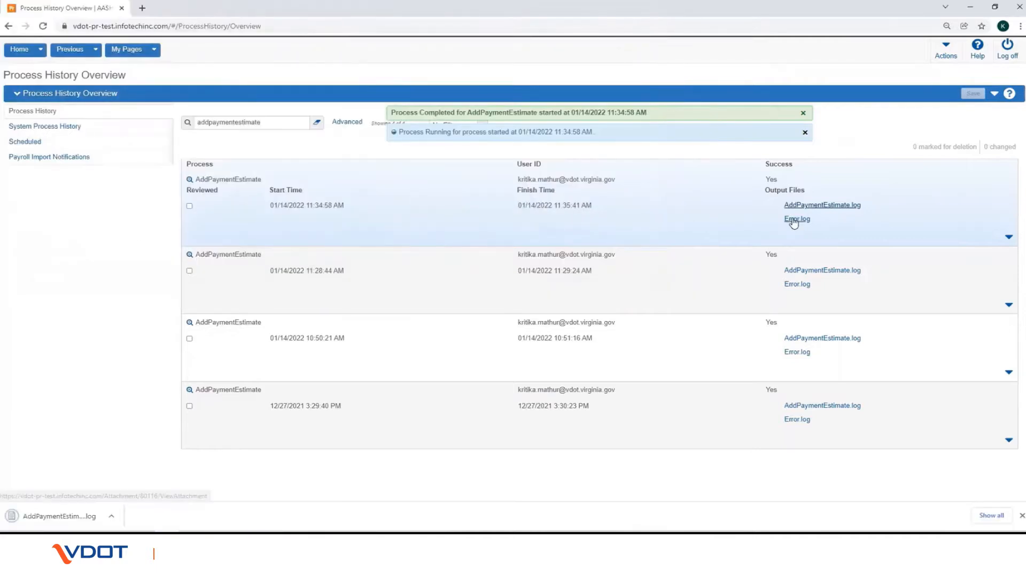
pyautogui.click(795, 220)
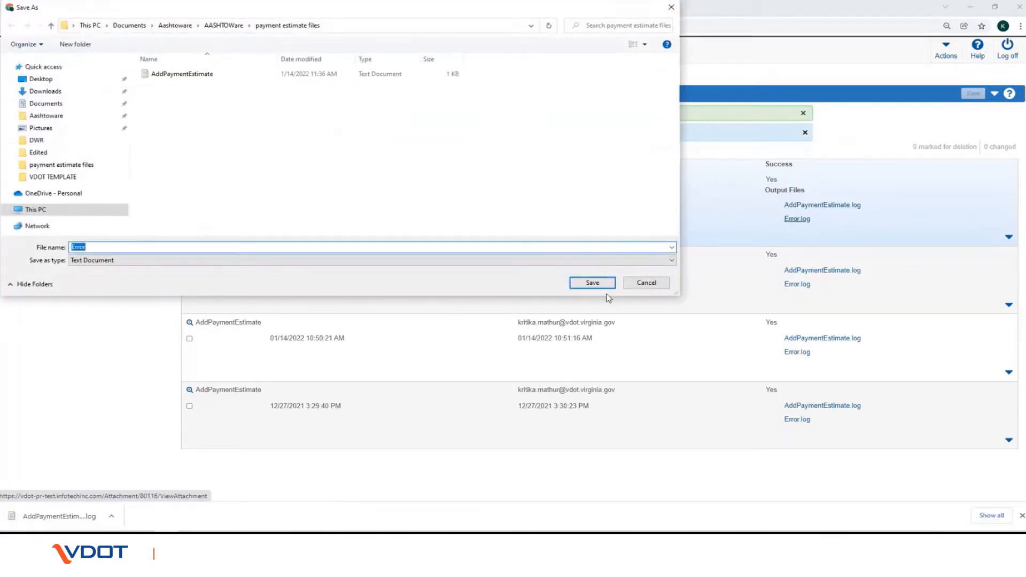
pyautogui.click(607, 288)
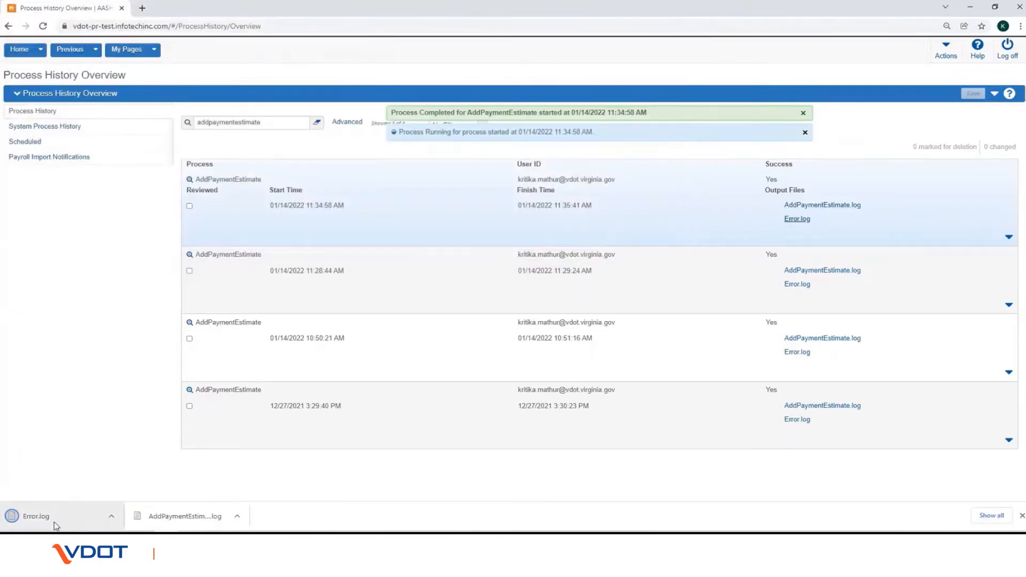
pyautogui.click(56, 524)
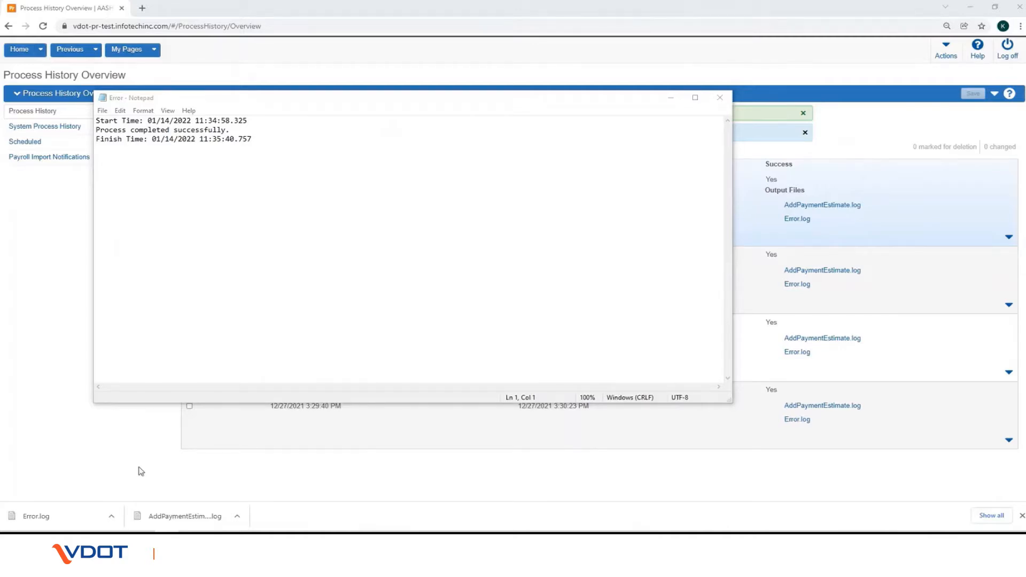
pyautogui.click(167, 523)
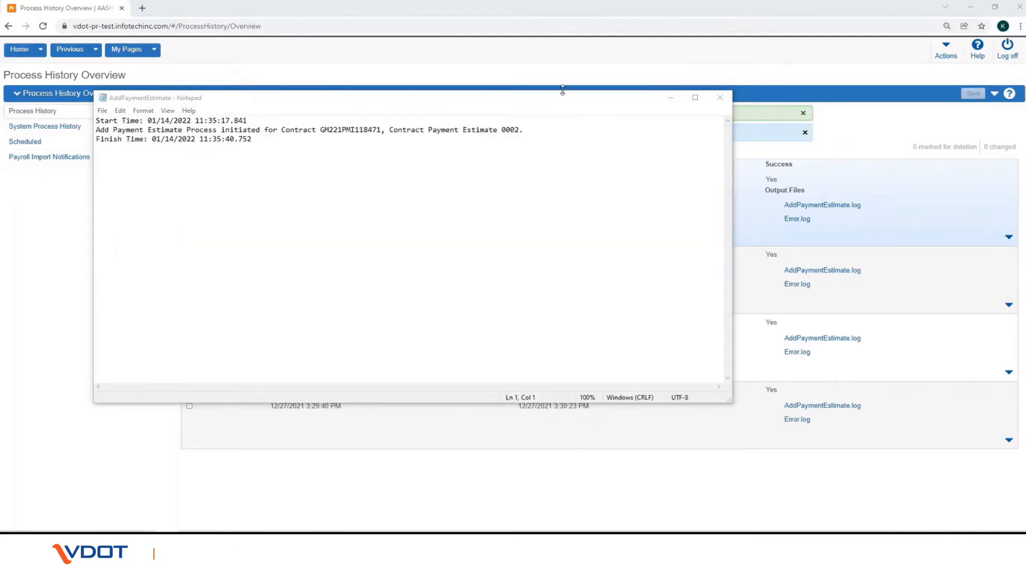
pyautogui.click(718, 98)
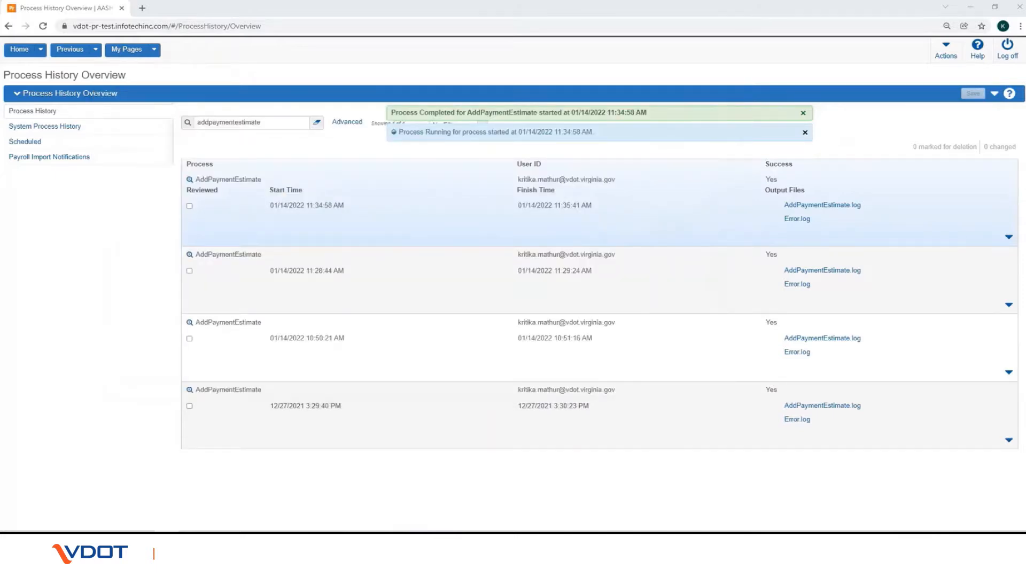
# Step: Browse the 24 reports on the Generate Report page, then go back to the Home dashboard
pyautogui.click(946, 49)
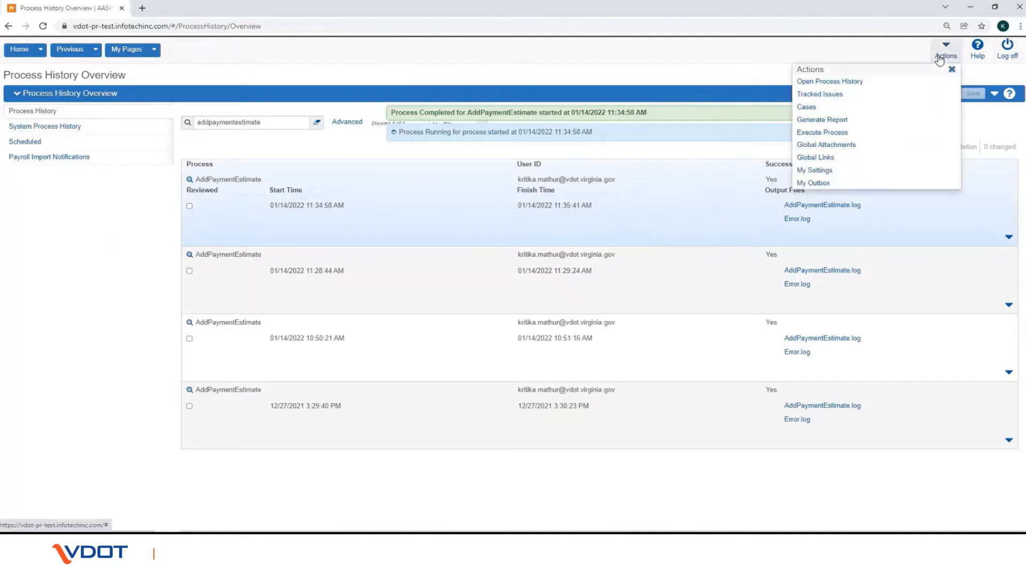
pyautogui.click(850, 119)
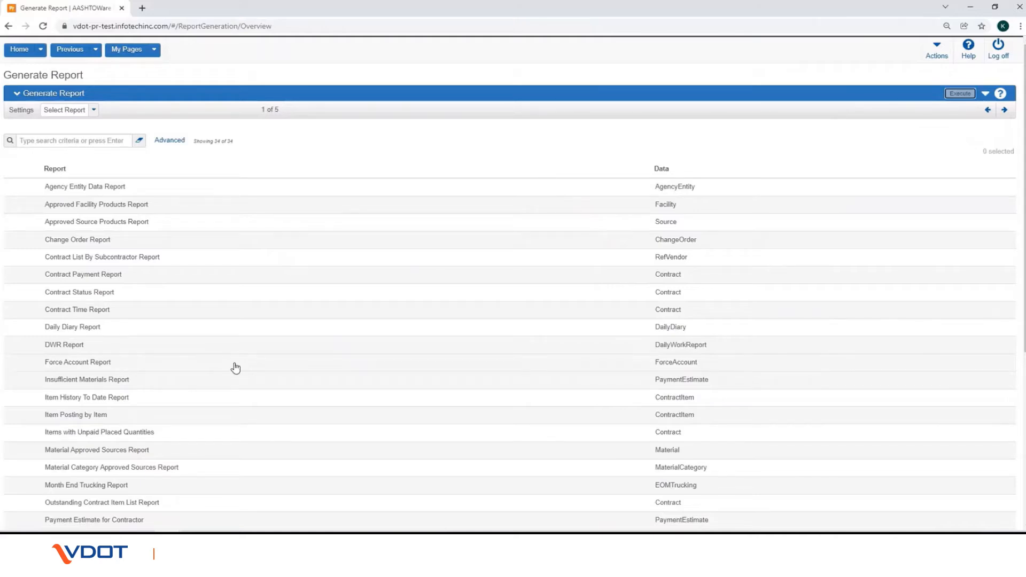
pyautogui.scroll(-3, 110, 393)
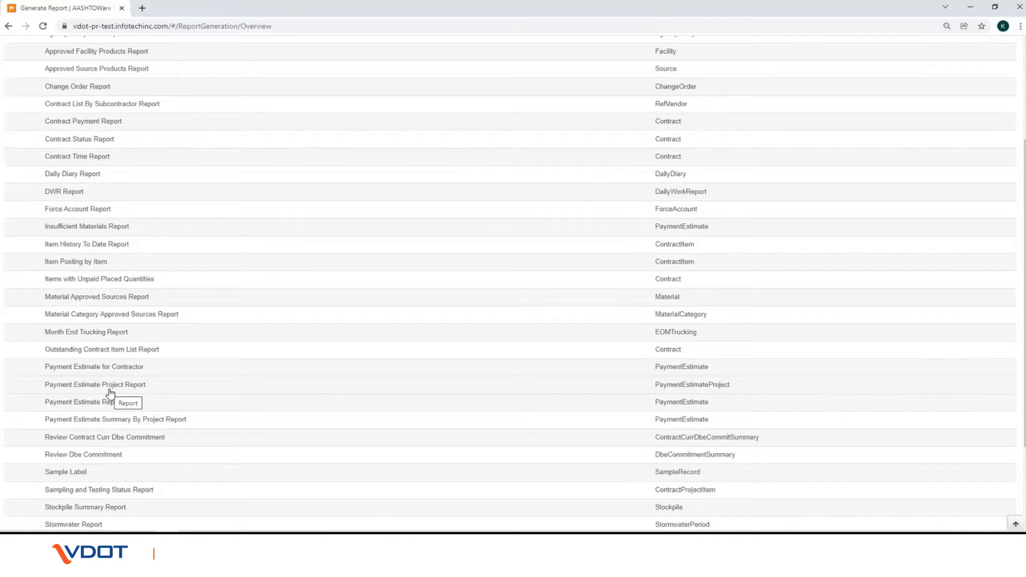
pyautogui.scroll(1, 155, 219)
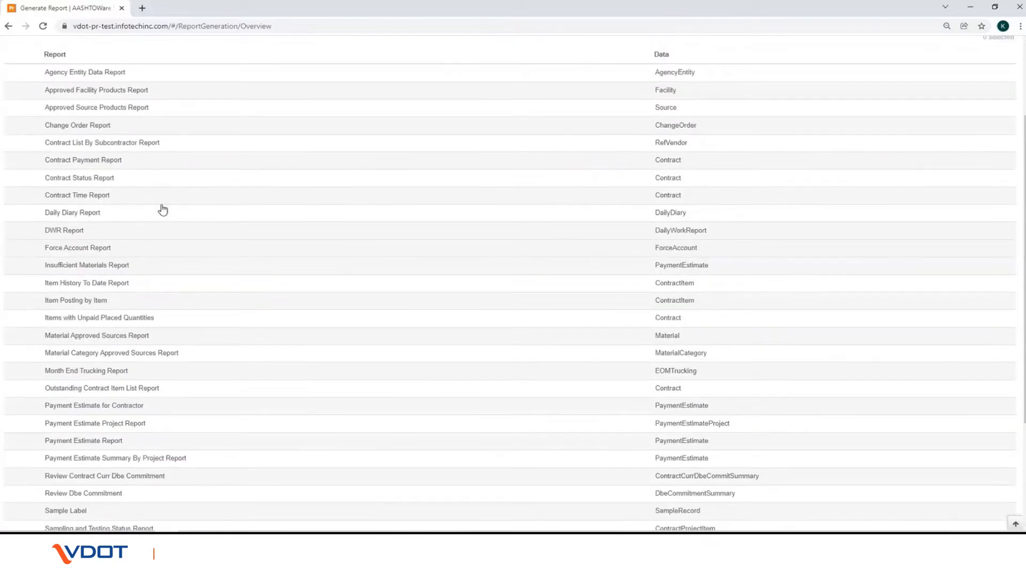
pyautogui.scroll(3, 163, 209)
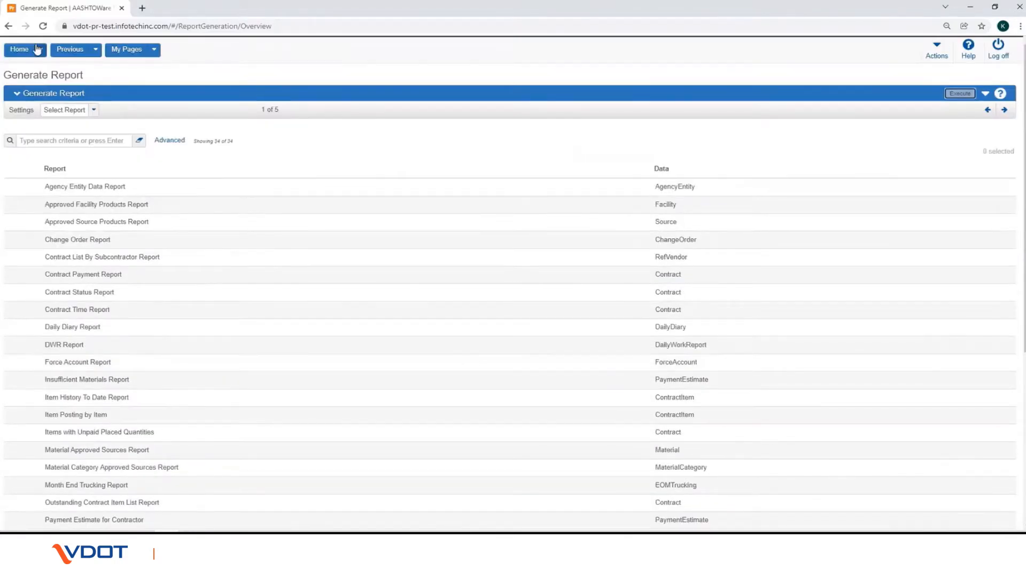
pyautogui.click(19, 52)
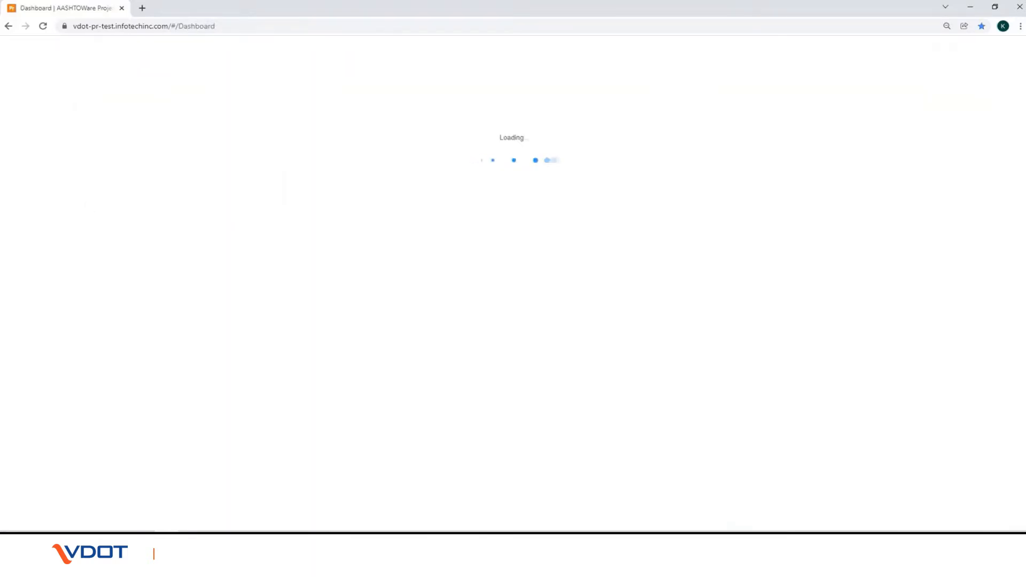
# Step: Search the Payment Estimates overview for contract 8471
pyautogui.click(48, 307)
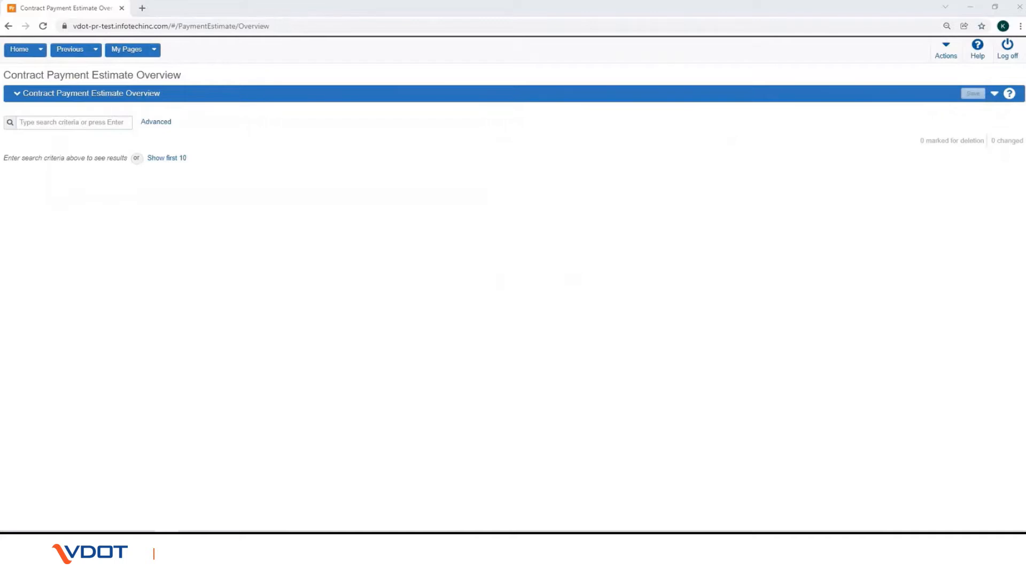
pyautogui.click(96, 123)
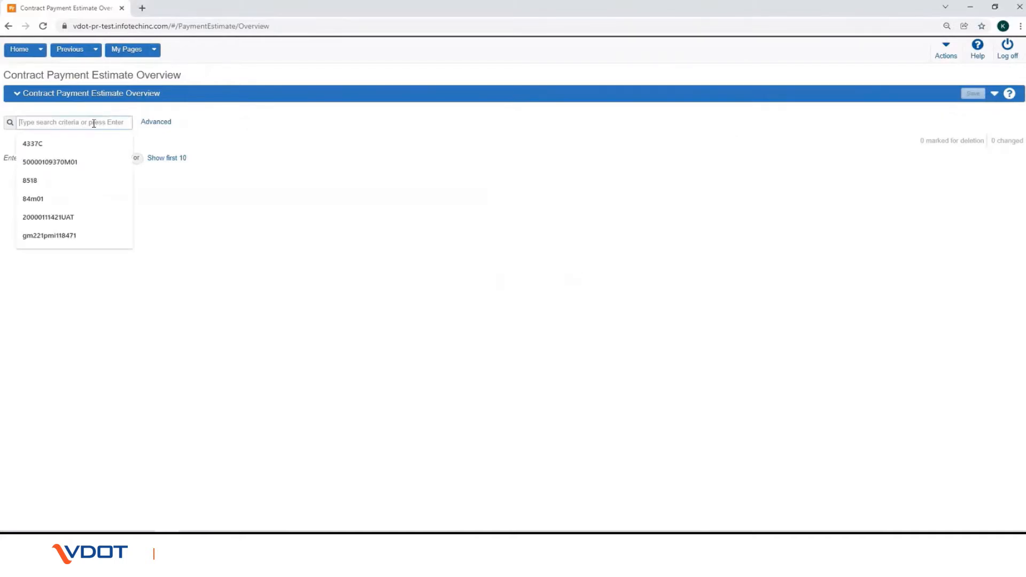
pyautogui.write('8471')
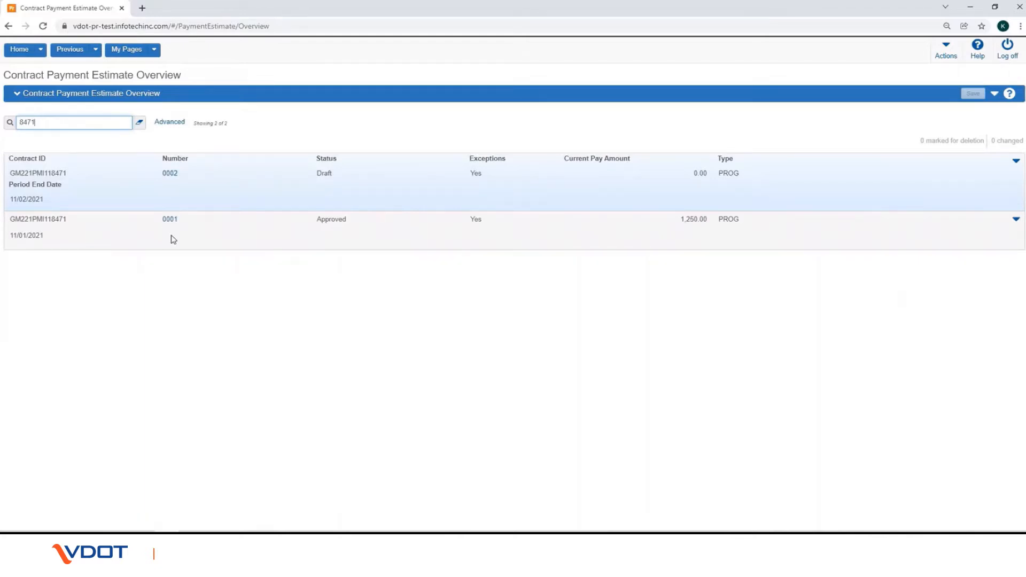
# Step: Open draft estimate 0002 and view its Exceptions section
pyautogui.click(170, 177)
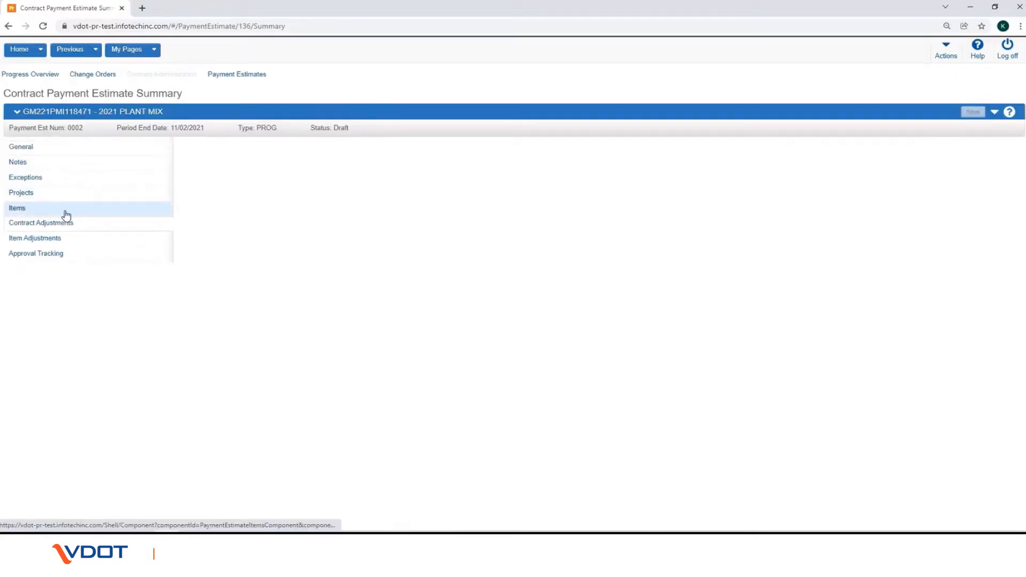
pyautogui.click(28, 181)
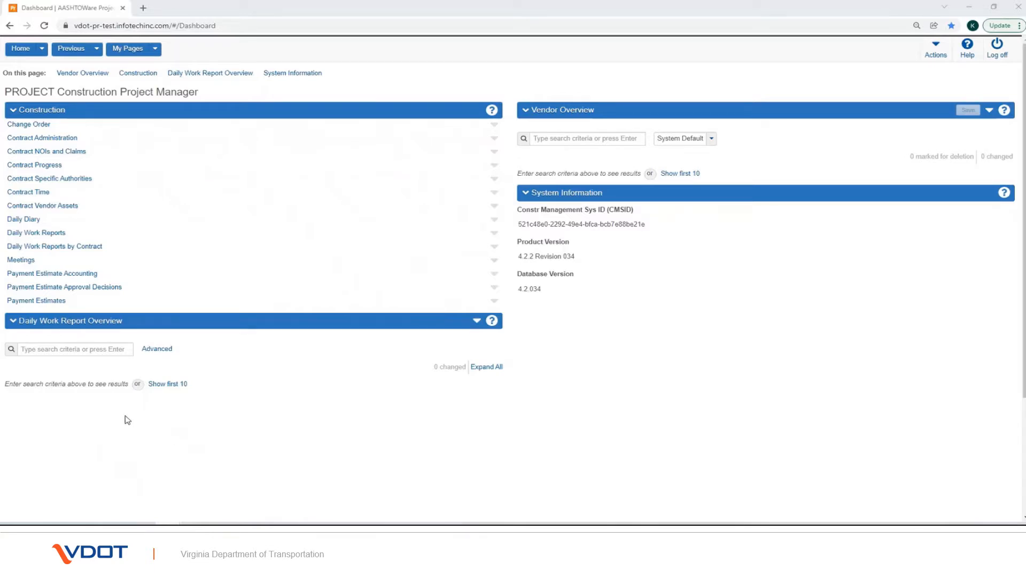
# Step: Open estimate 0002 from the Payment Estimates overview to see its -200.00 summary
pyautogui.click(37, 301)
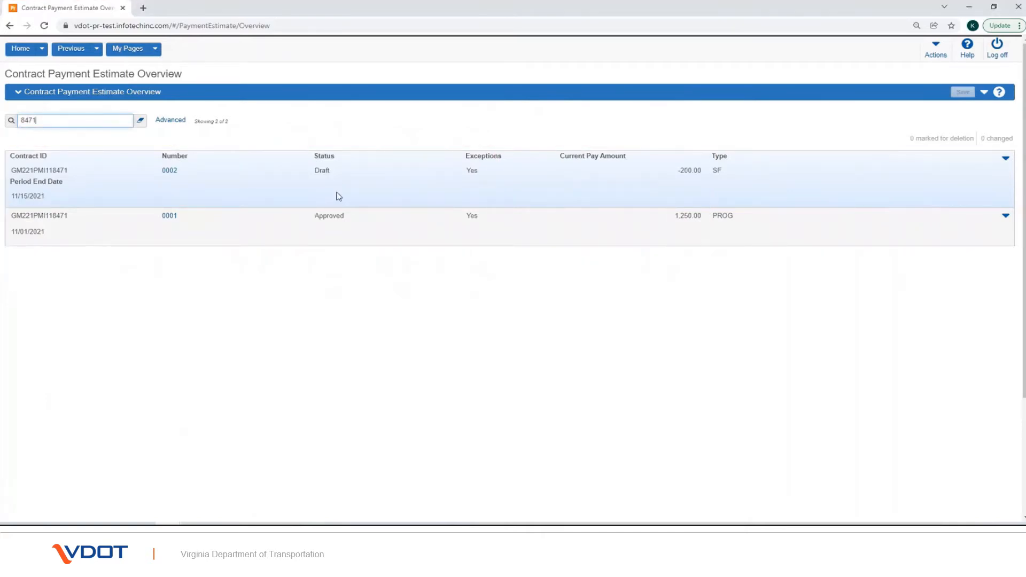
pyautogui.click(169, 170)
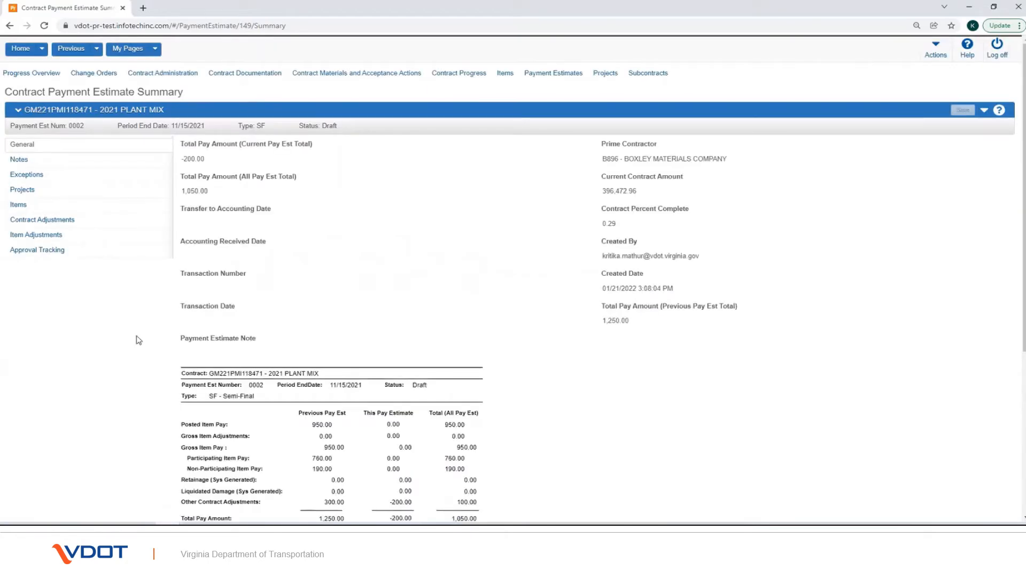
# Step: Open estimate 0002's Contract Adjustments and outline the user- and system-generated areas
pyautogui.click(73, 224)
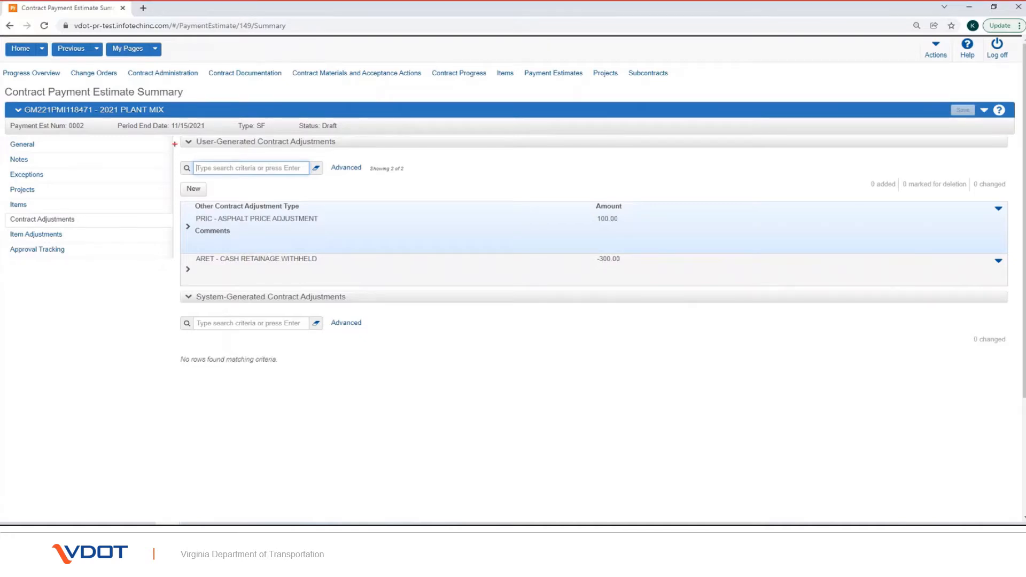
pyautogui.moveTo(174, 131)
pyautogui.mouseDown()
pyautogui.moveTo(199, 222)
pyautogui.moveTo(367, 349)
pyautogui.moveTo(694, 395)
pyautogui.moveTo(1025, 402)
pyautogui.mouseUp()
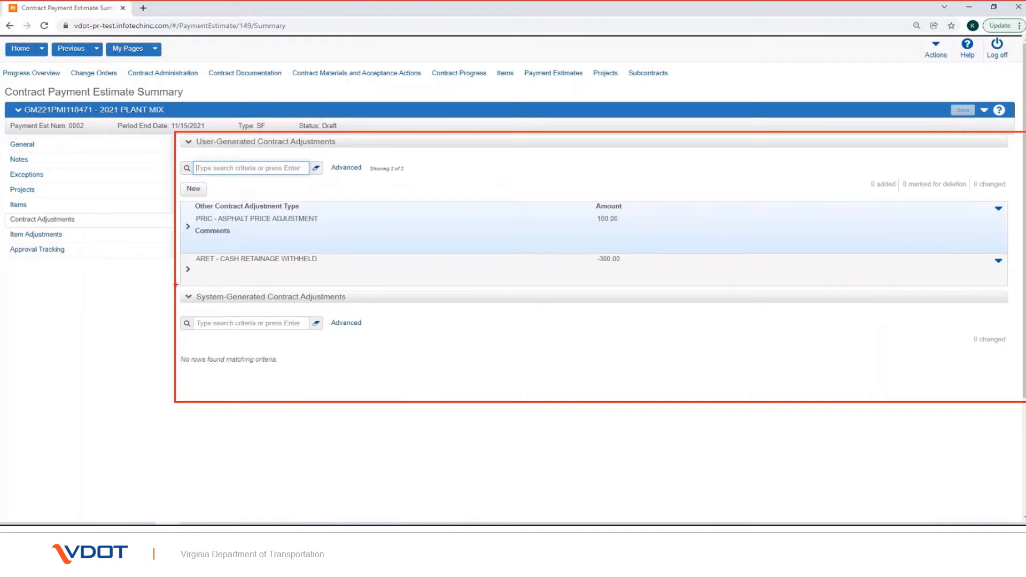
pyautogui.moveTo(176, 285)
pyautogui.mouseDown()
pyautogui.moveTo(223, 304)
pyautogui.moveTo(561, 376)
pyautogui.mouseUp()
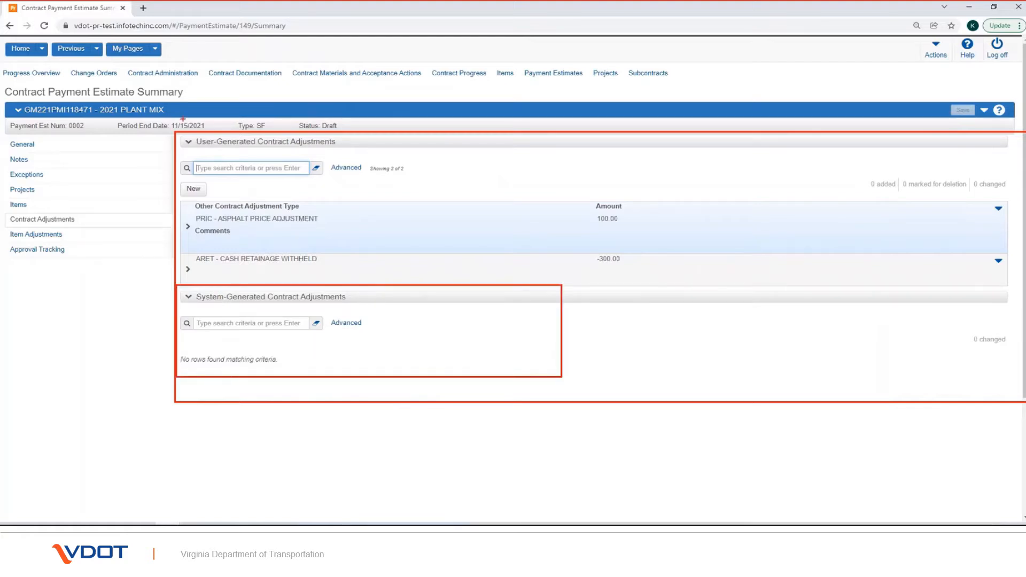
pyautogui.moveTo(176, 133); pyautogui.dragTo(534, 275)
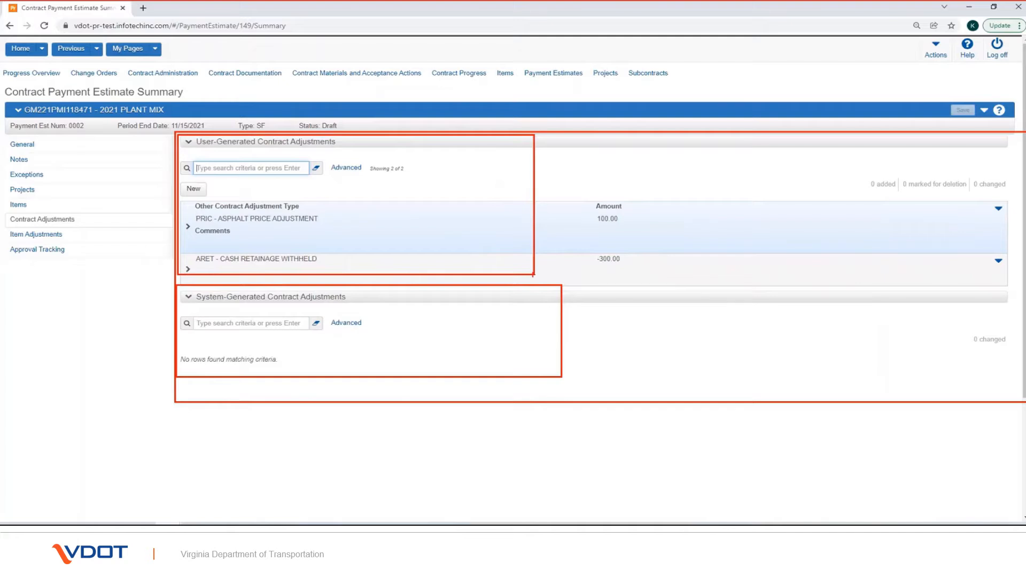
pyautogui.press('Escape')
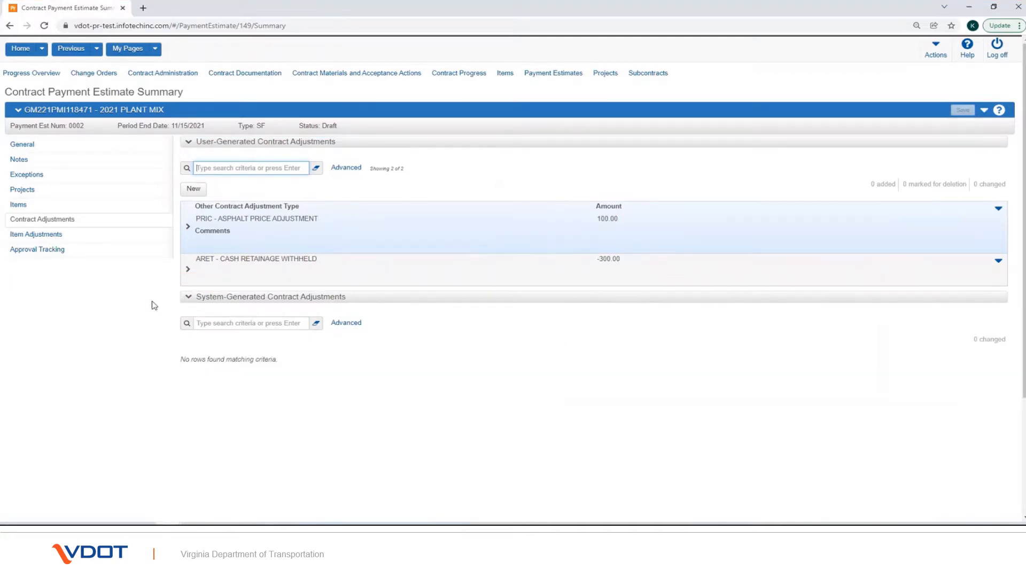
# Step: Highlight the empty system-generated section and the user-generated PRIC 100.00 and ARET -300.00 adjustments
pyautogui.hotkey('ctrl', '2')
pyautogui.moveTo(165, 291)
pyautogui.mouseDown()
pyautogui.moveTo(744, 416)
pyautogui.moveTo(1016, 428)
pyautogui.mouseUp()
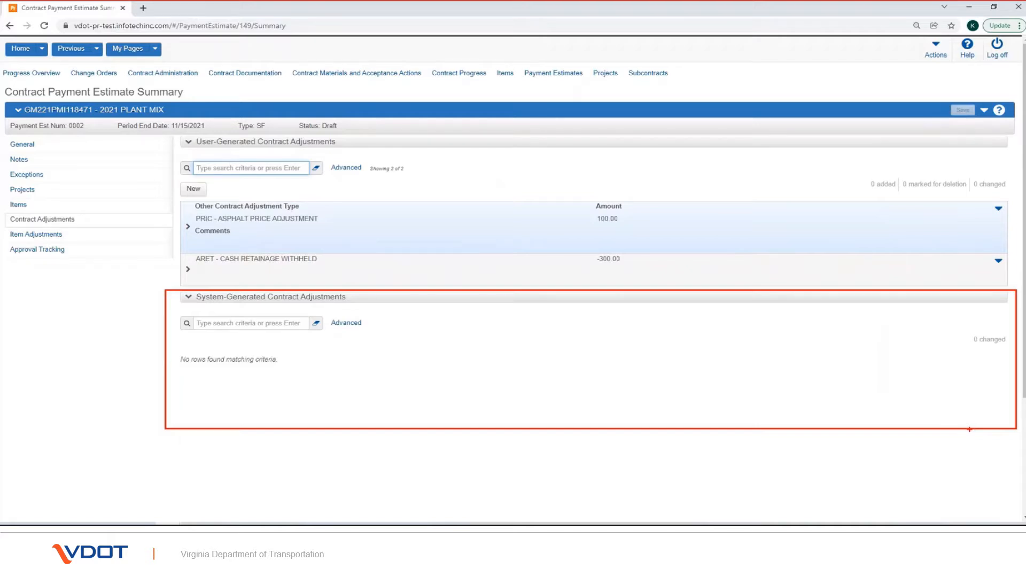
pyautogui.press('Escape')
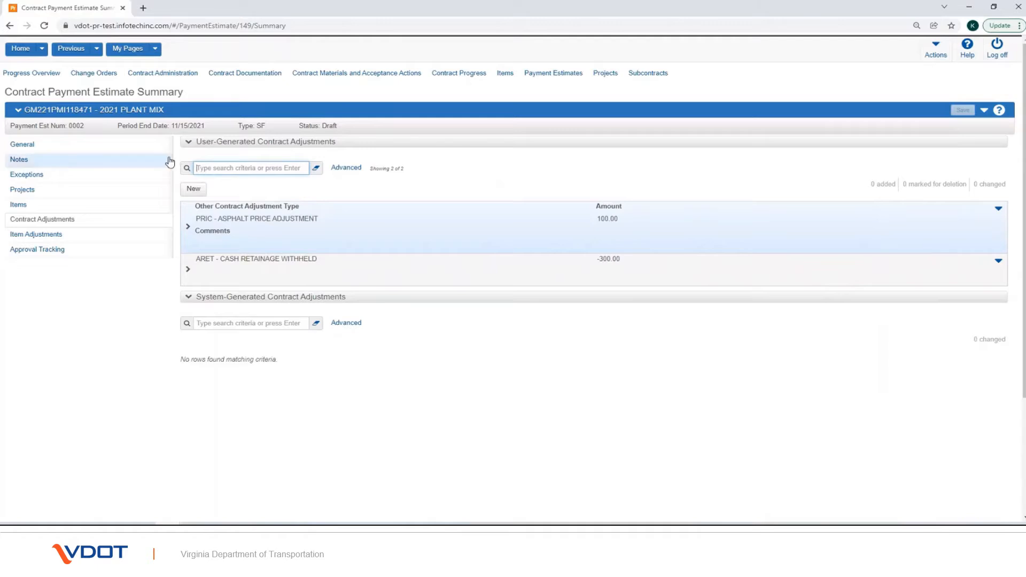
pyautogui.hotkey('ctrl', '2')
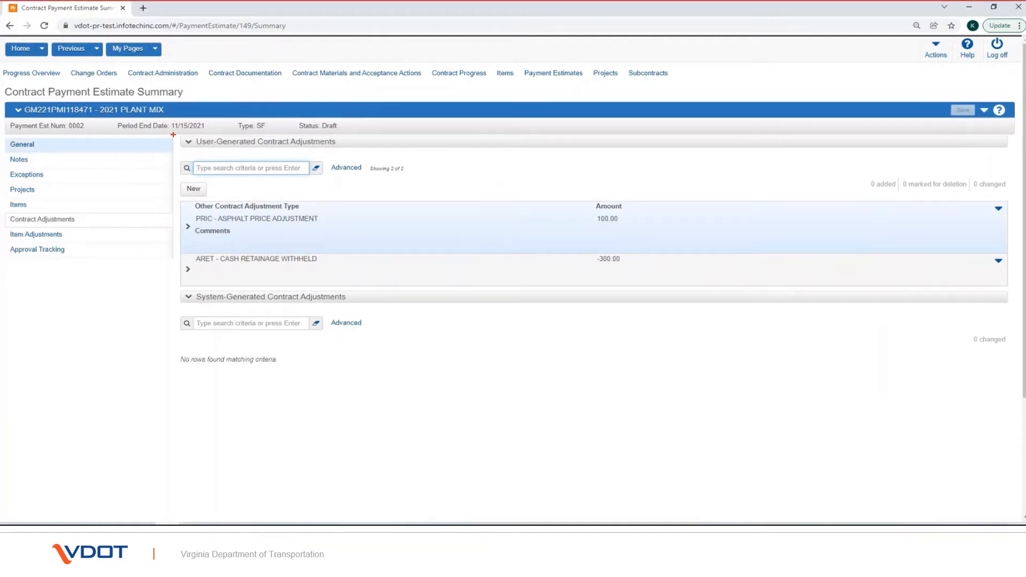
pyautogui.moveTo(173, 135)
pyautogui.mouseDown()
pyautogui.moveTo(474, 225)
pyautogui.moveTo(787, 278)
pyautogui.moveTo(1022, 286)
pyautogui.mouseUp()
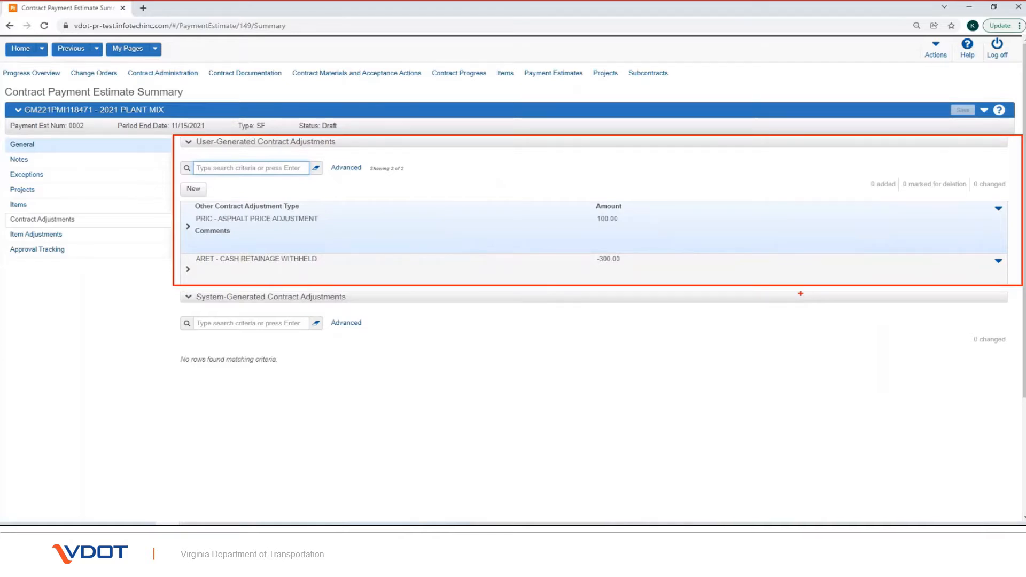
pyautogui.press('Escape')
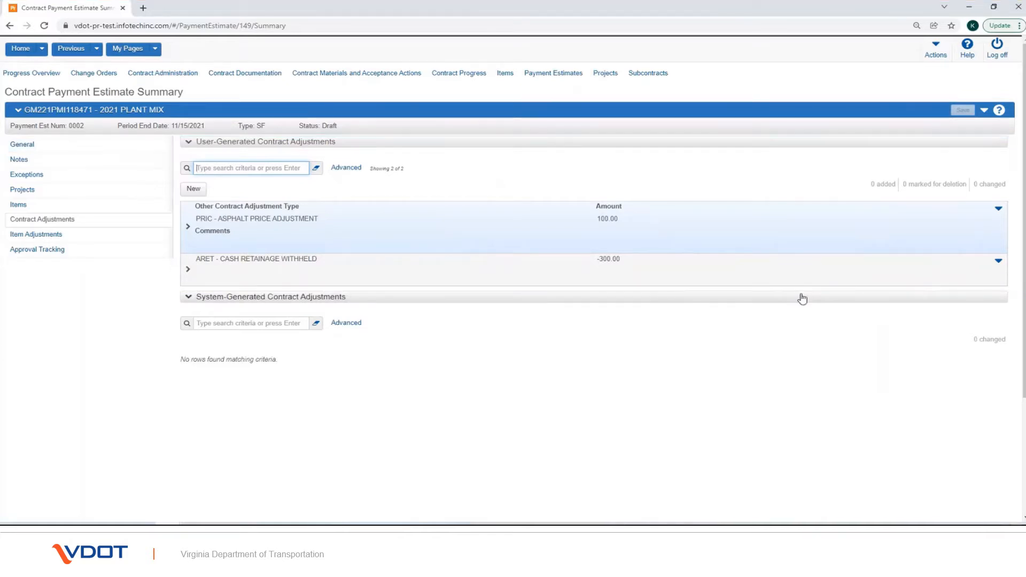
pyautogui.click(201, 190)
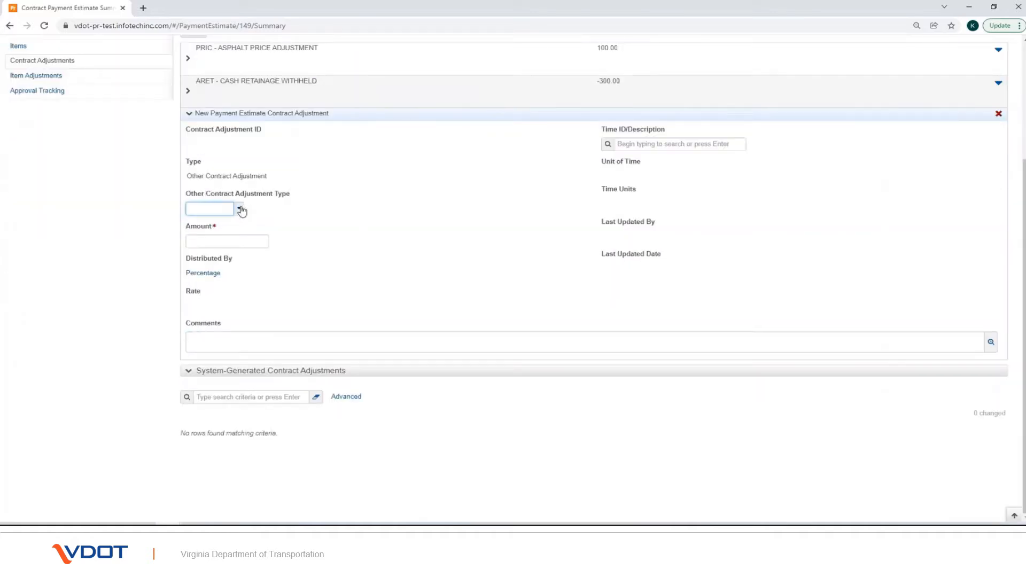
pyautogui.click(239, 209)
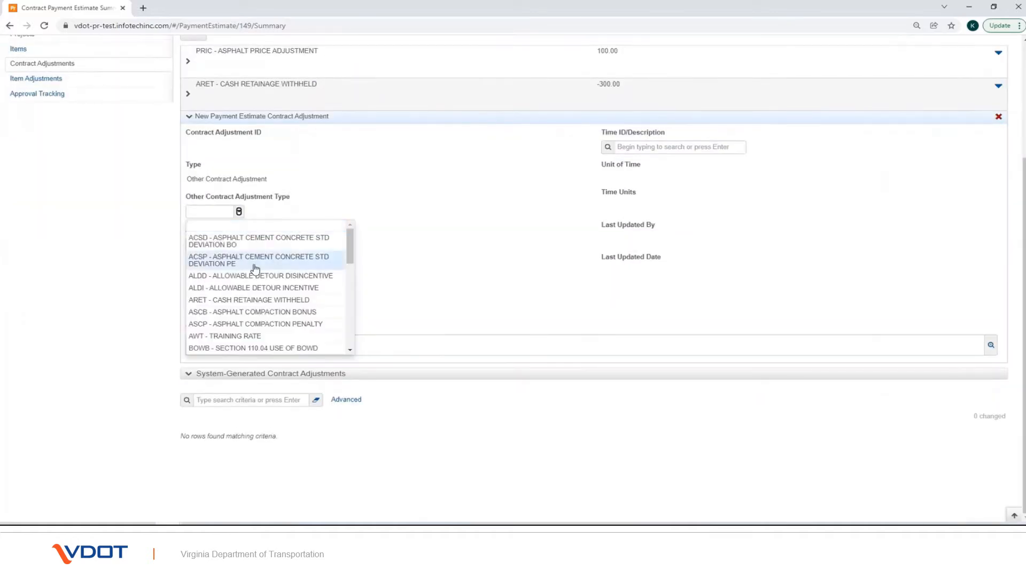
pyautogui.scroll(-5, 255, 270)
pyautogui.scroll(-3, 255, 270)
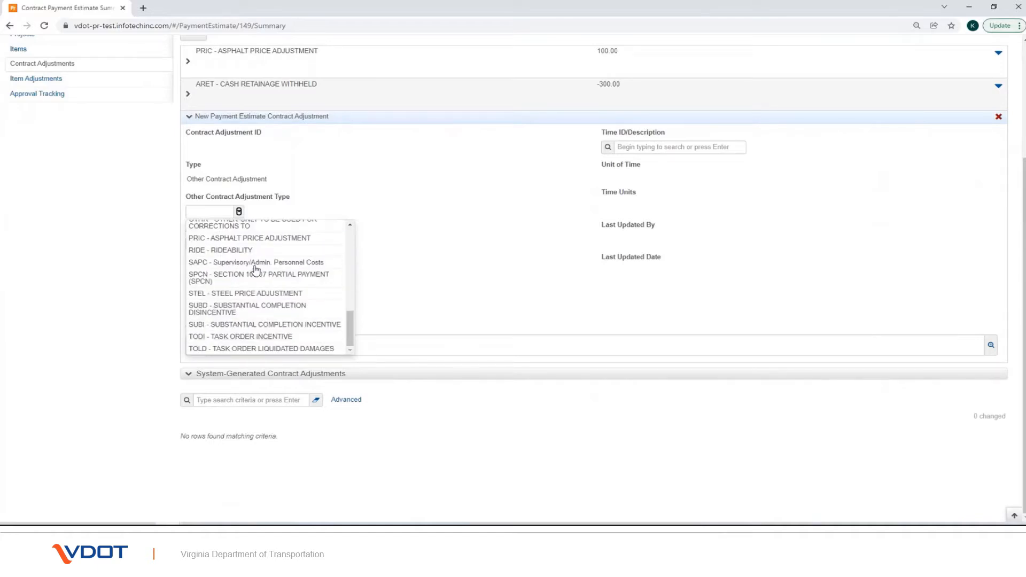
pyautogui.click(254, 239)
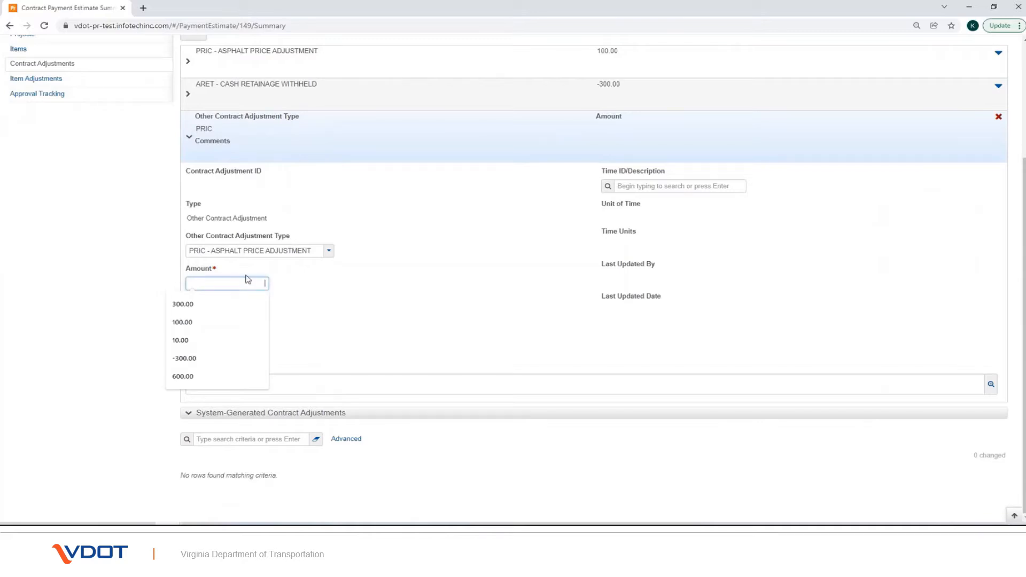
pyautogui.click(203, 322)
pyautogui.click(319, 313)
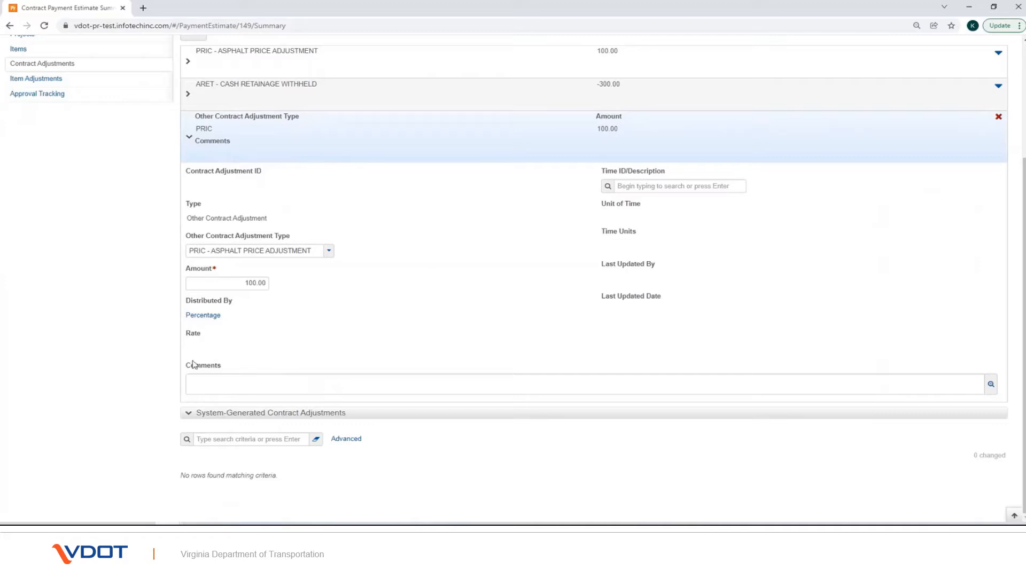
pyautogui.moveTo(182, 354)
pyautogui.mouseDown()
pyautogui.moveTo(232, 382)
pyautogui.moveTo(476, 403)
pyautogui.mouseUp()
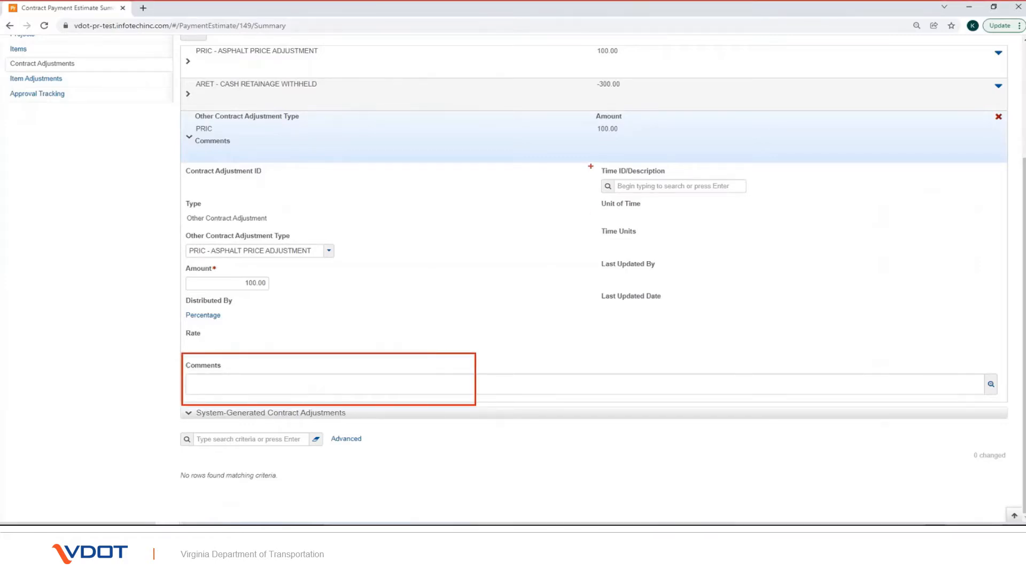
pyautogui.moveTo(591, 166)
pyautogui.mouseDown()
pyautogui.moveTo(770, 207)
pyautogui.moveTo(799, 196)
pyautogui.mouseUp()
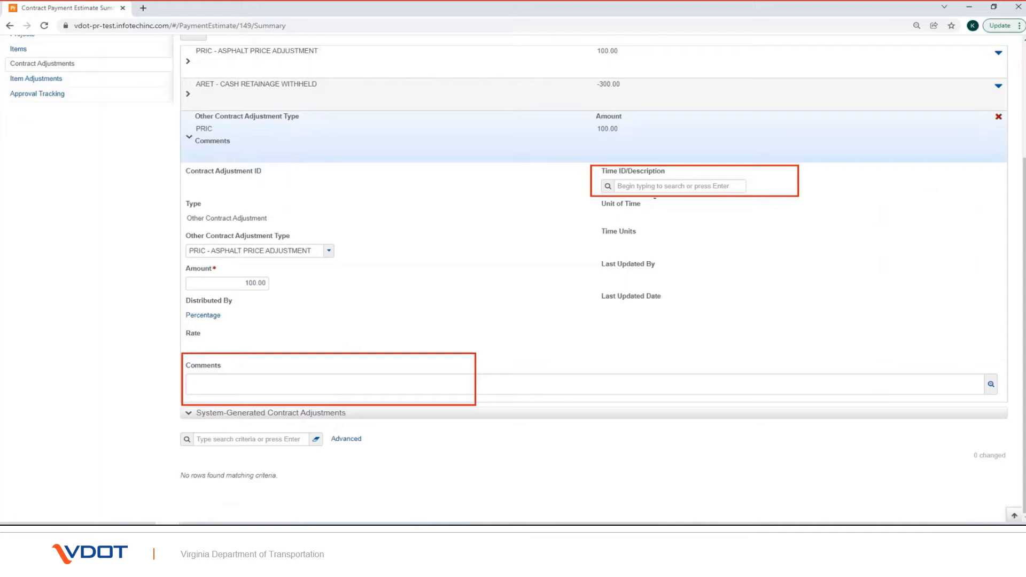
pyautogui.moveTo(182, 324); pyautogui.dragTo(287, 350)
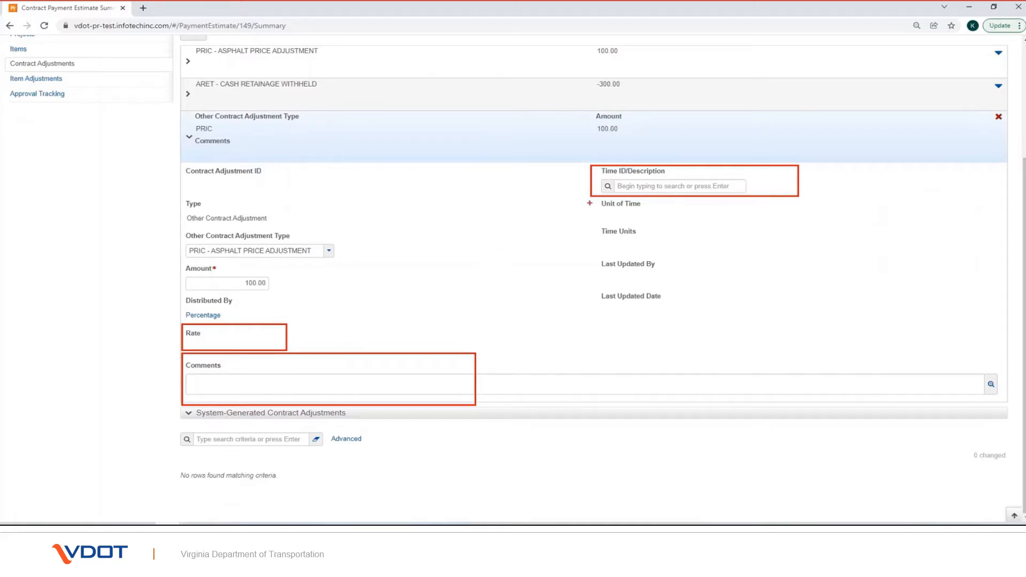
pyautogui.moveTo(596, 198); pyautogui.dragTo(652, 217)
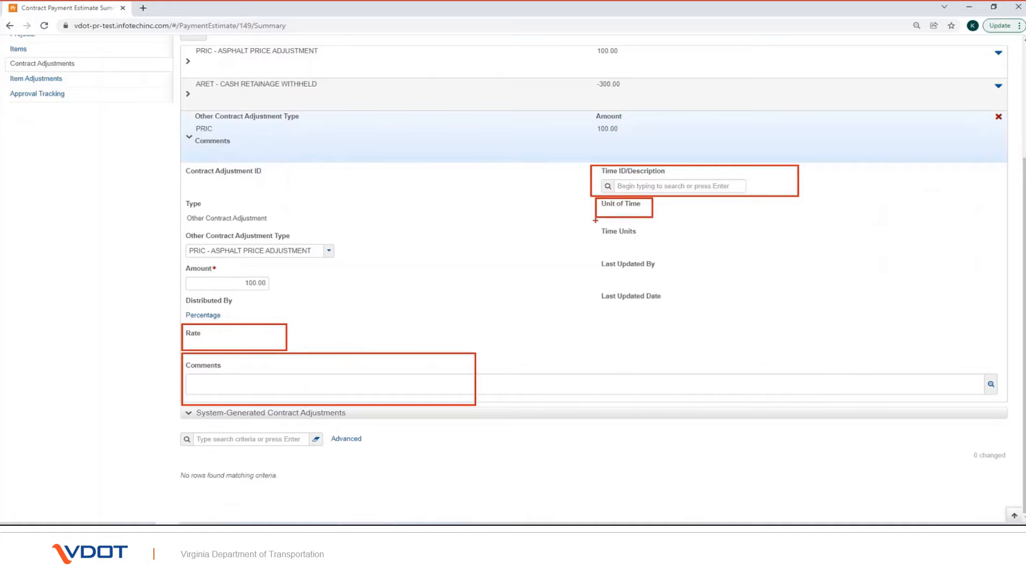
pyautogui.moveTo(595, 221); pyautogui.dragTo(657, 247)
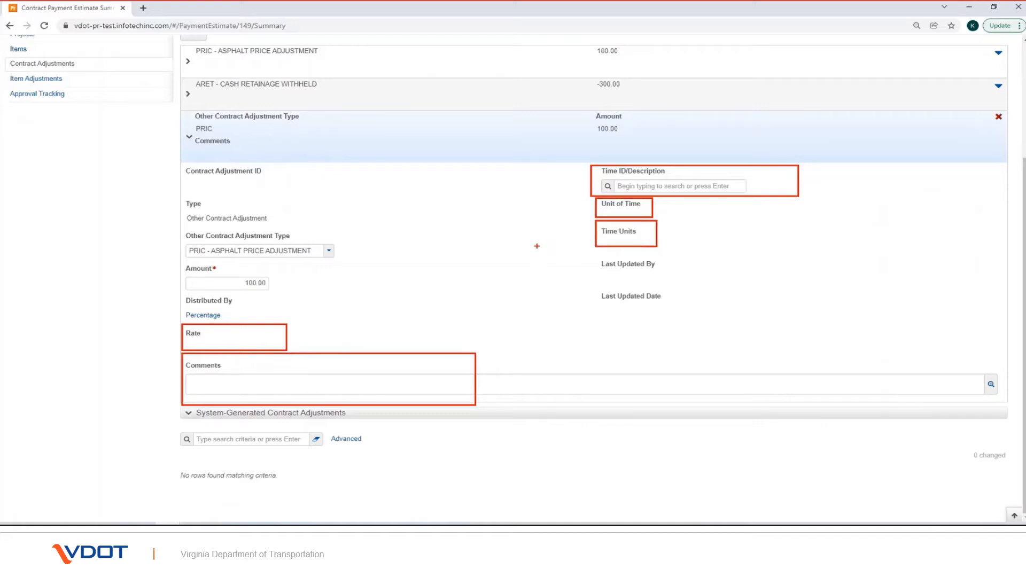
pyautogui.press('Escape')
pyautogui.scroll(3, 537, 249)
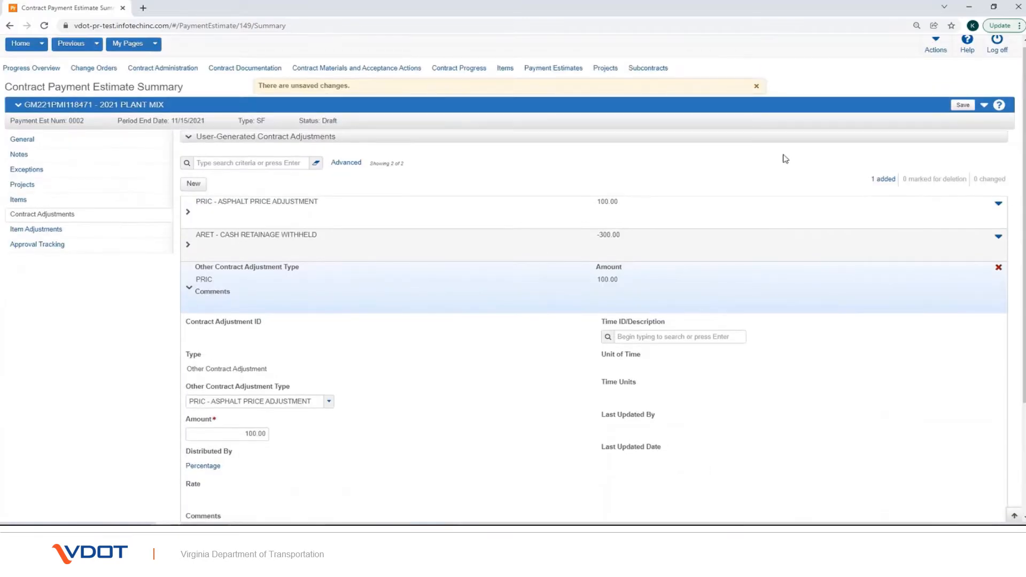
# Step: Save the PRIC 100.00 asphalt price adjustment (ID 0005) and highlight its Distributed By Percentage details
pyautogui.click(960, 105)
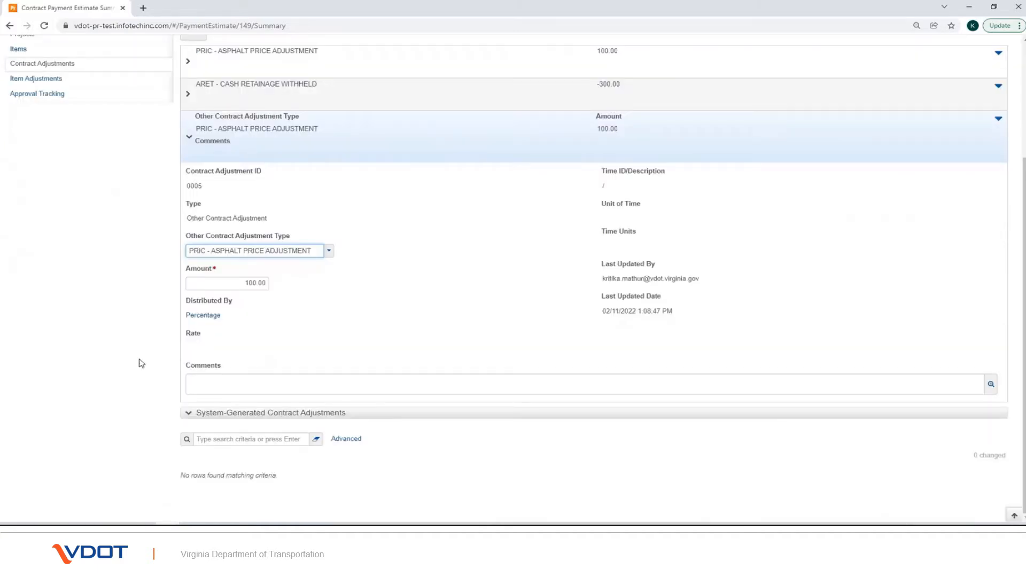
pyautogui.moveTo(182, 293); pyautogui.dragTo(251, 328)
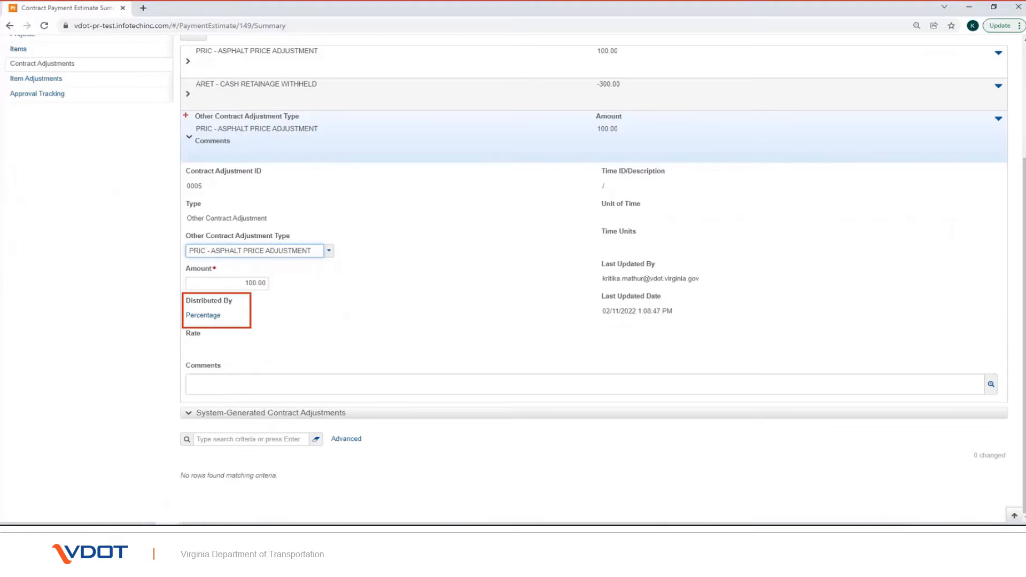
pyautogui.moveTo(183, 113)
pyautogui.mouseDown()
pyautogui.moveTo(360, 209)
pyautogui.moveTo(837, 361)
pyautogui.mouseUp()
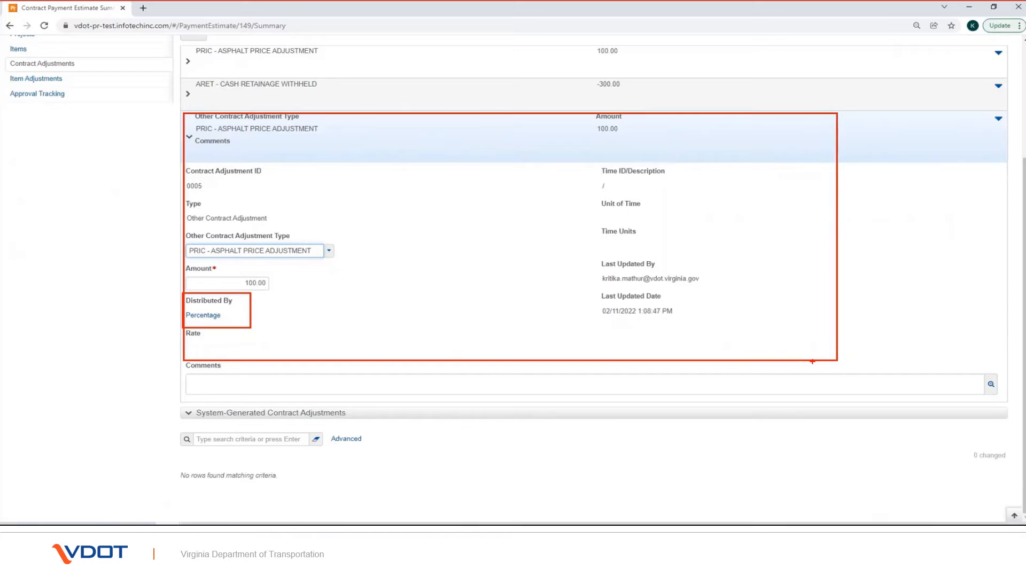
pyautogui.press('Escape')
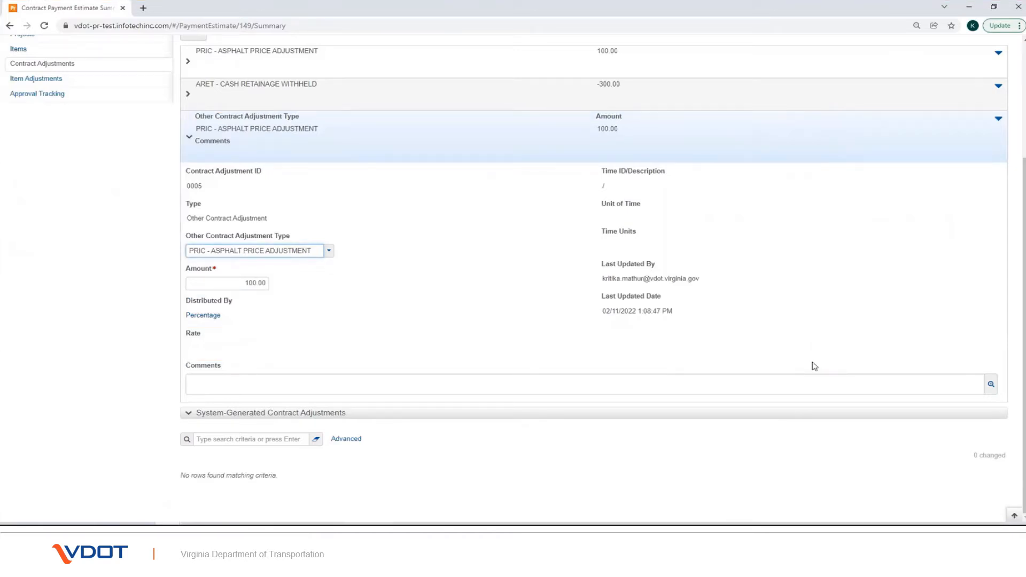
pyautogui.scroll(2, 815, 366)
pyautogui.scroll(1, 814, 366)
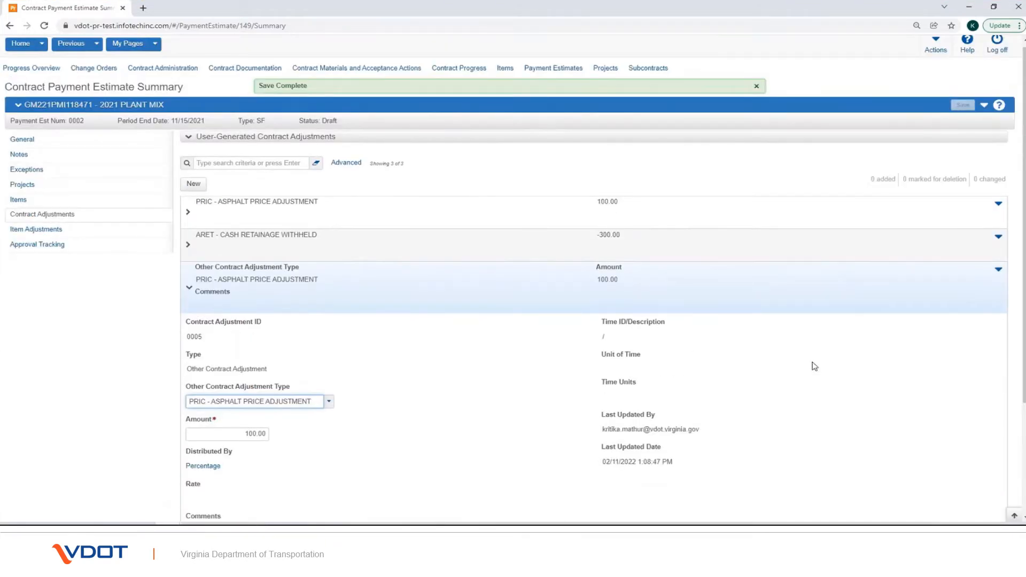
# Step: Delete the new asphalt price adjustment row from the estimate and save the estimate
pyautogui.click(998, 271)
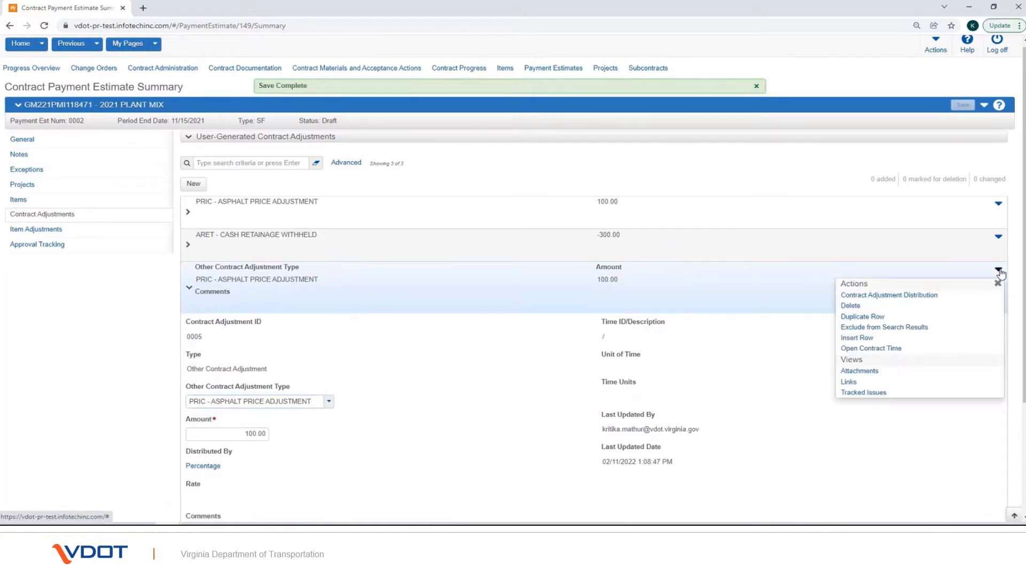
pyautogui.click(854, 307)
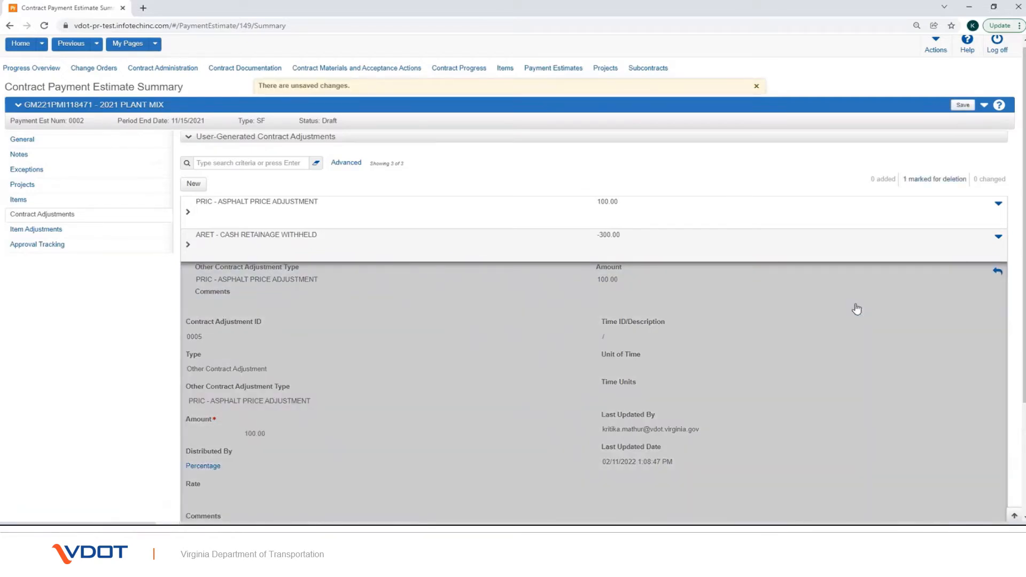
pyautogui.click(959, 107)
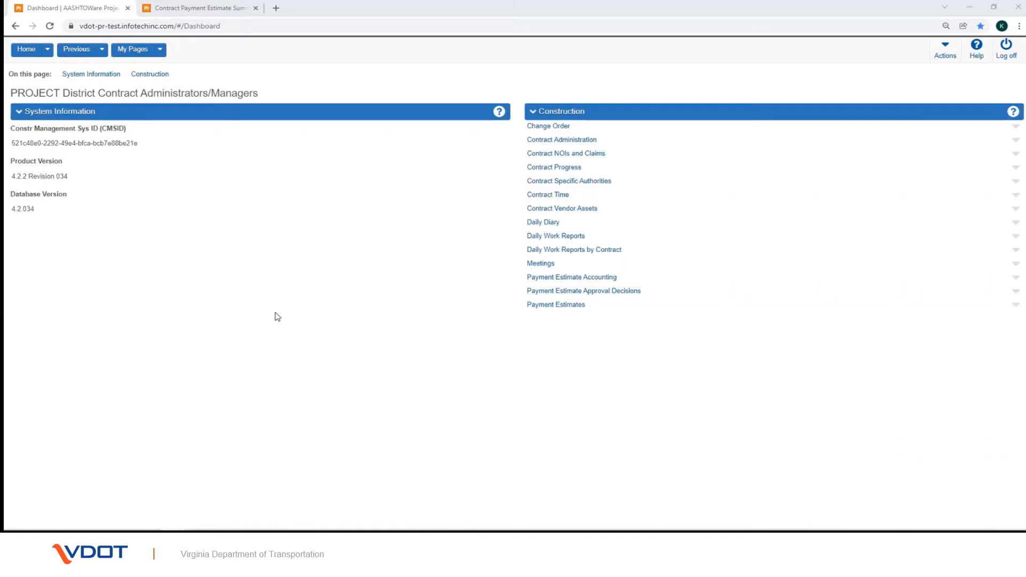
pyautogui.click(555, 305)
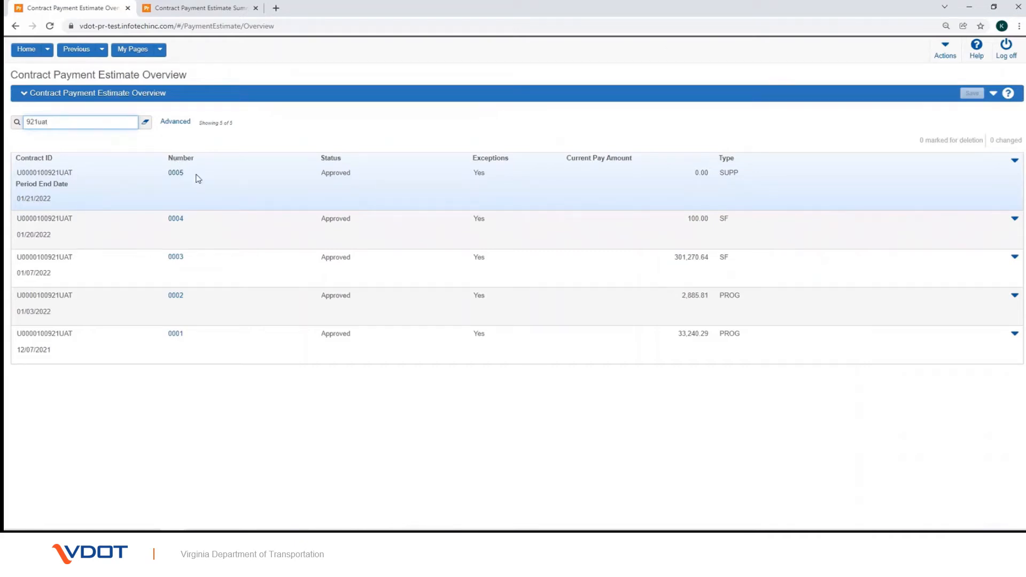
pyautogui.click(173, 175)
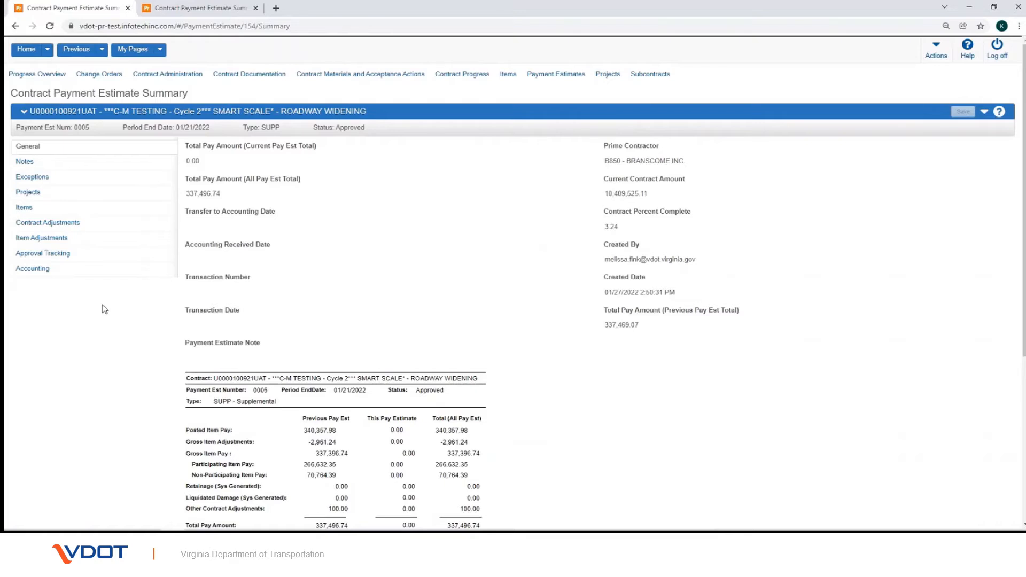
# Step: Show estimate 0005's item adjustments and outline the quantity-based, dollar-based and system-generated areas
pyautogui.click(83, 241)
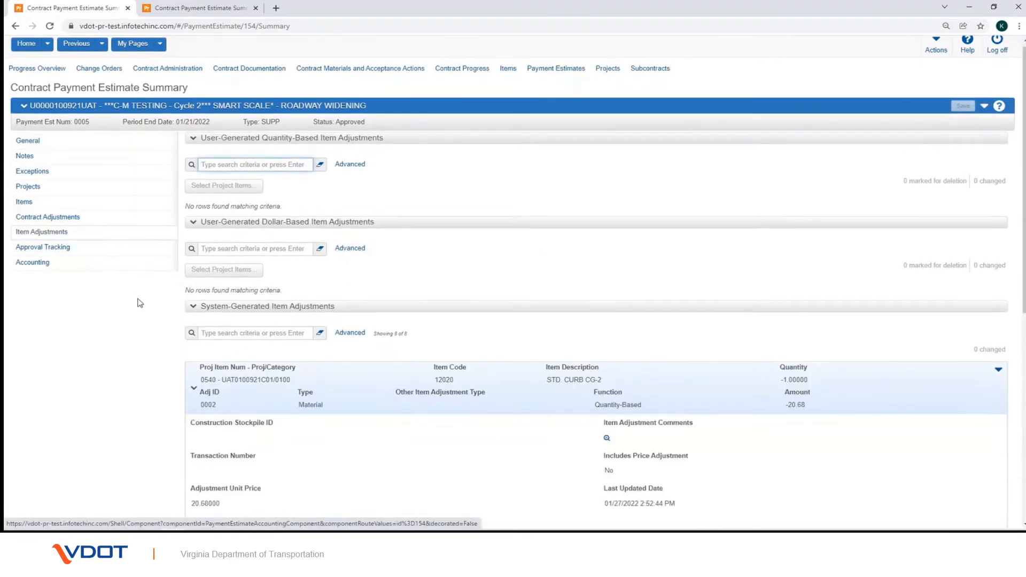
pyautogui.scroll(-5, 140, 303)
pyautogui.scroll(6, 158, 330)
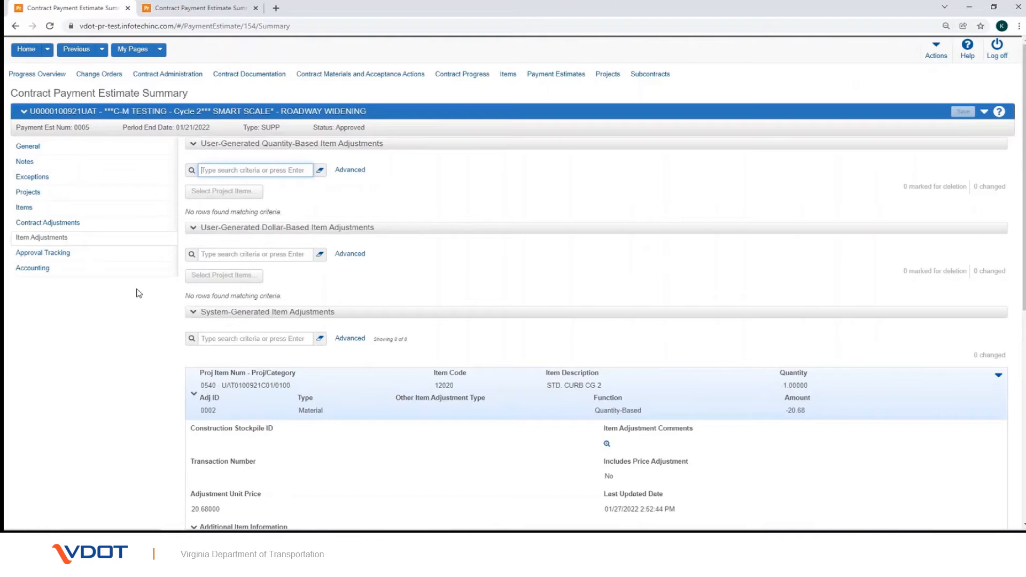
pyautogui.hotkey('ctrl', '2')
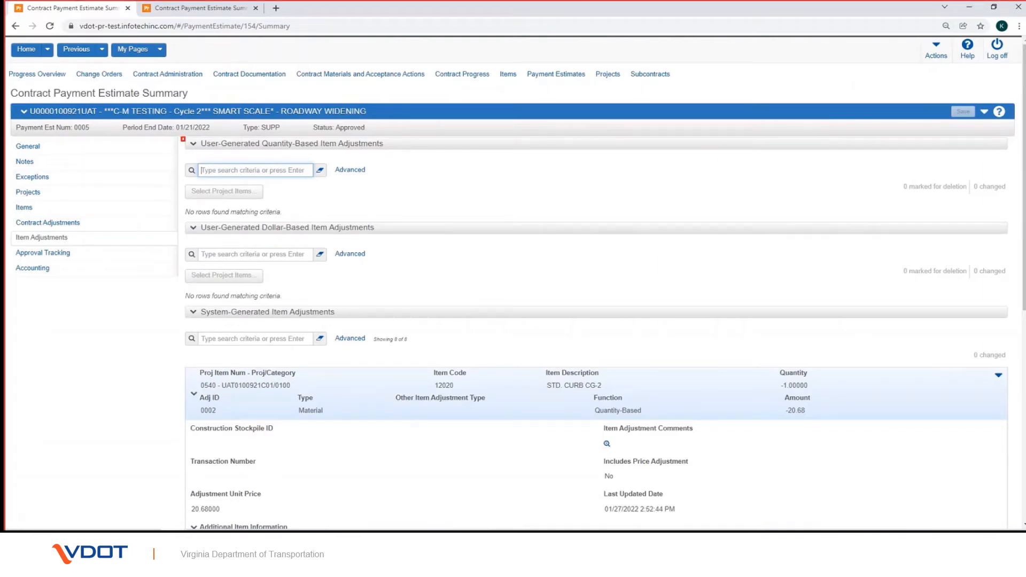
pyautogui.moveTo(182, 137); pyautogui.dragTo(422, 198)
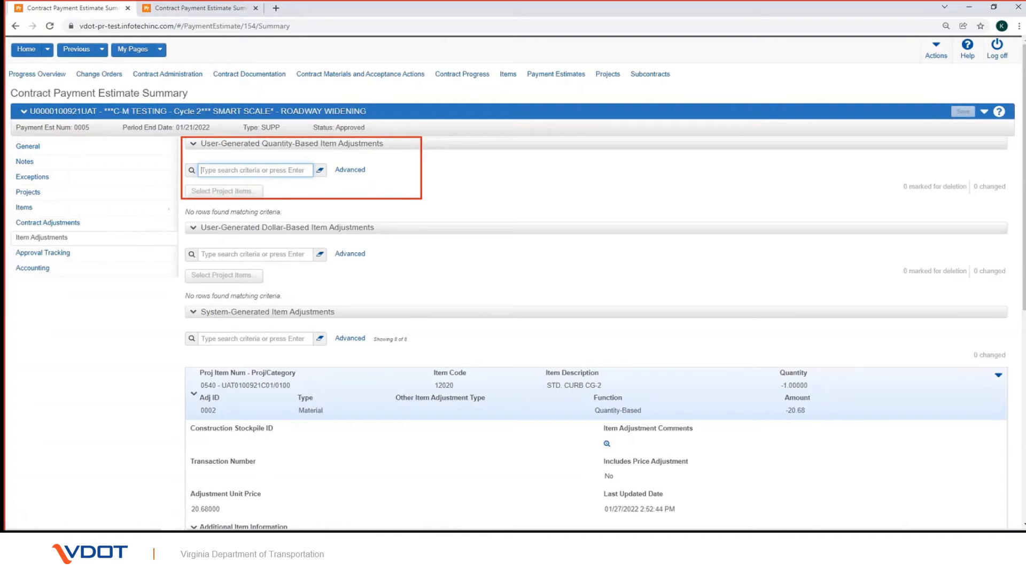
pyautogui.moveTo(183, 218); pyautogui.dragTo(421, 298)
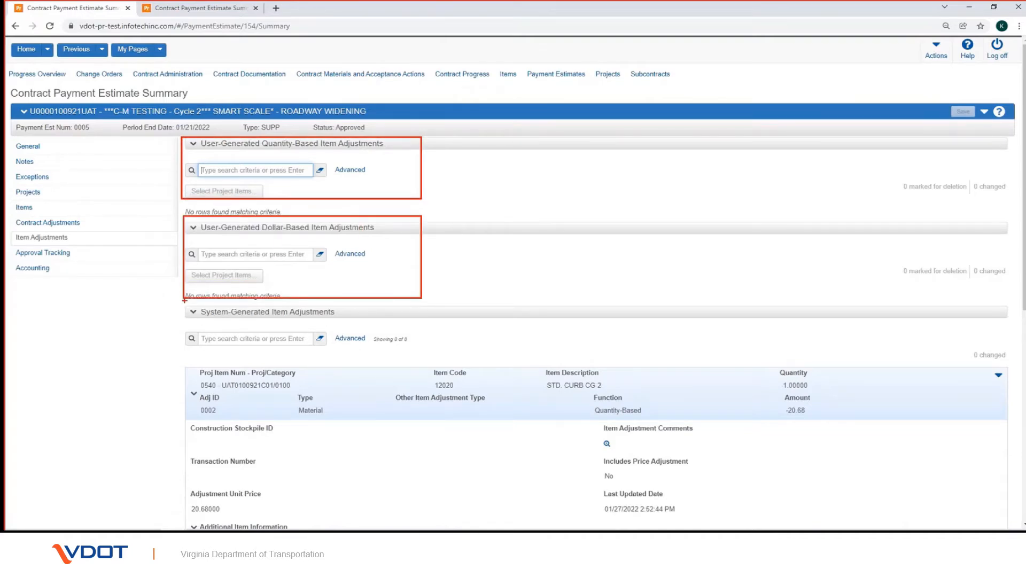
pyautogui.moveTo(183, 300)
pyautogui.mouseDown()
pyautogui.moveTo(801, 523)
pyautogui.moveTo(1023, 530)
pyautogui.mouseUp()
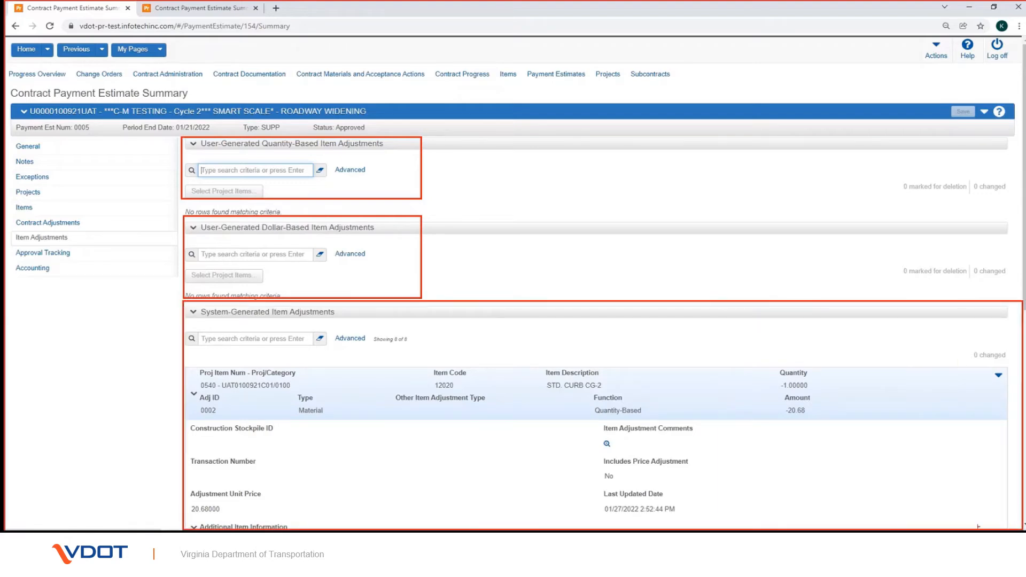
pyautogui.press('Escape')
# Step: Browse the system-generated adjustment rows, expanding adjustment 0007, then collapse the System-Generated section
pyautogui.scroll(-1, 566, 425)
pyautogui.scroll(-2, 565, 425)
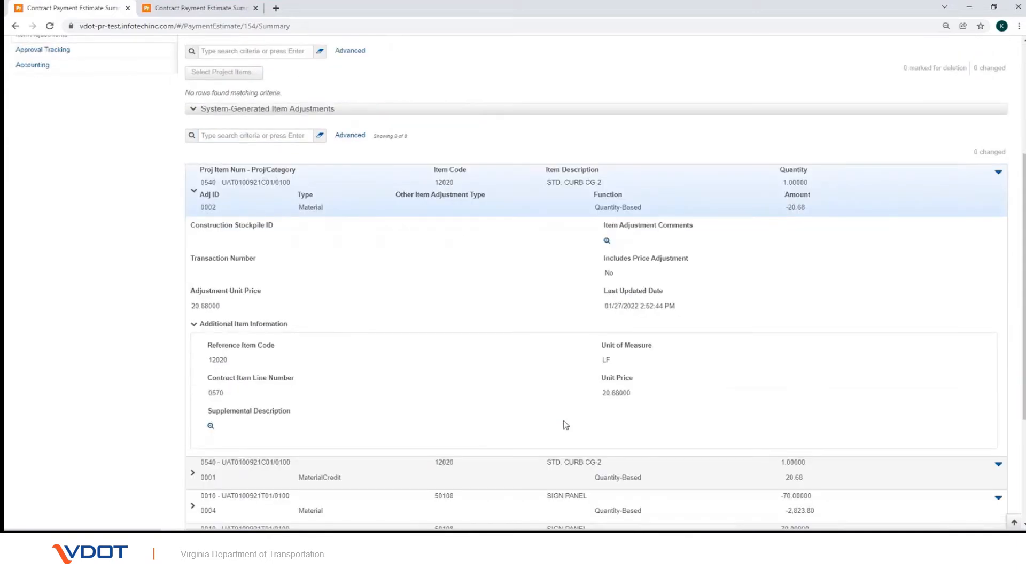
pyautogui.scroll(-1, 565, 425)
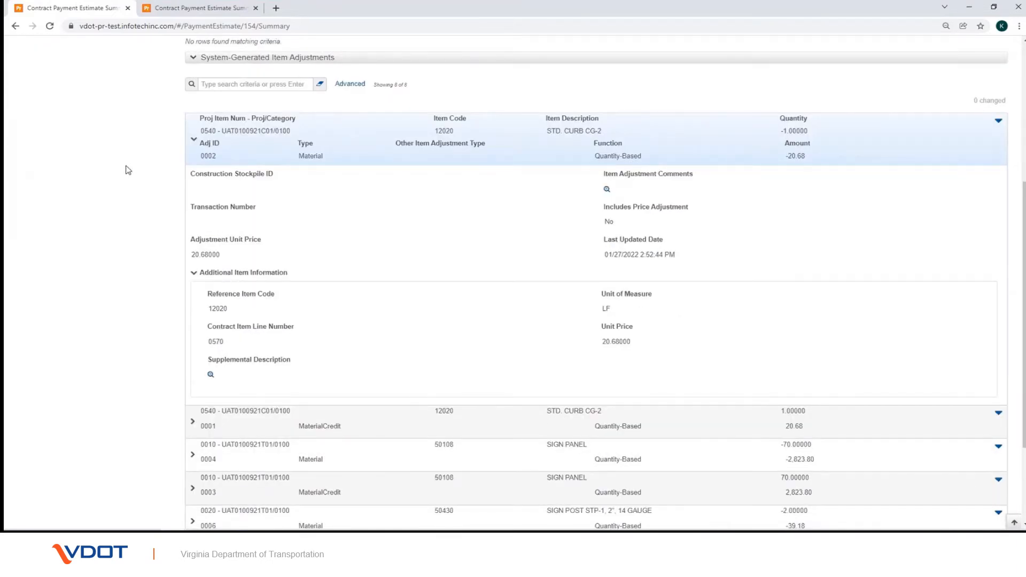
pyautogui.click(195, 142)
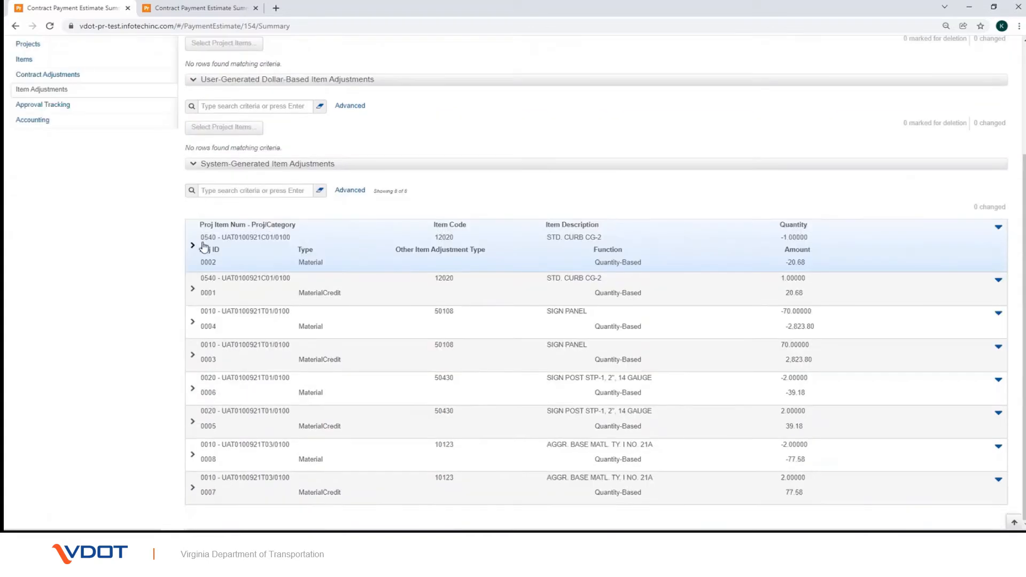
pyautogui.click(192, 488)
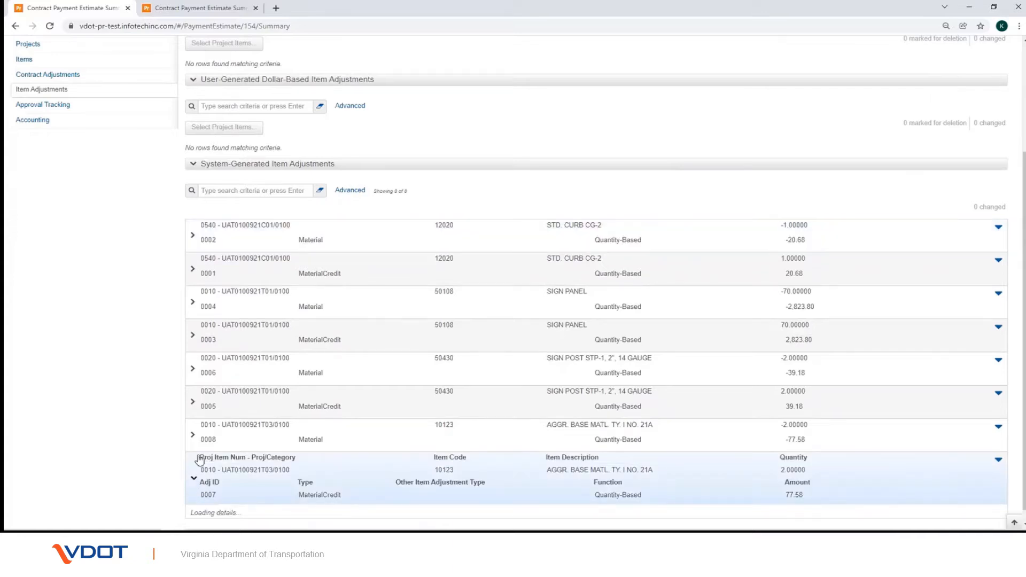
pyautogui.scroll(-3, 223, 459)
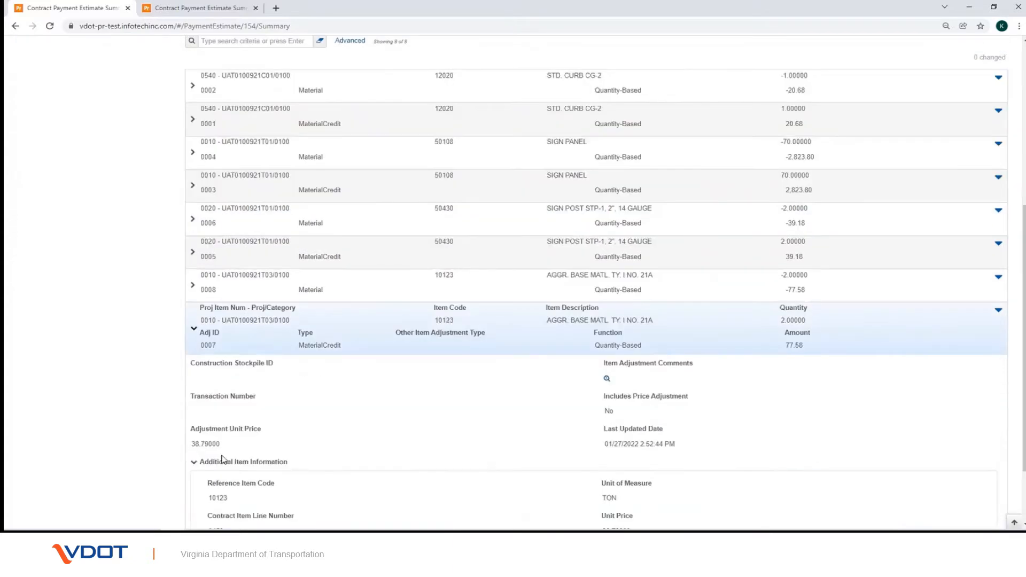
pyautogui.scroll(-2, 223, 458)
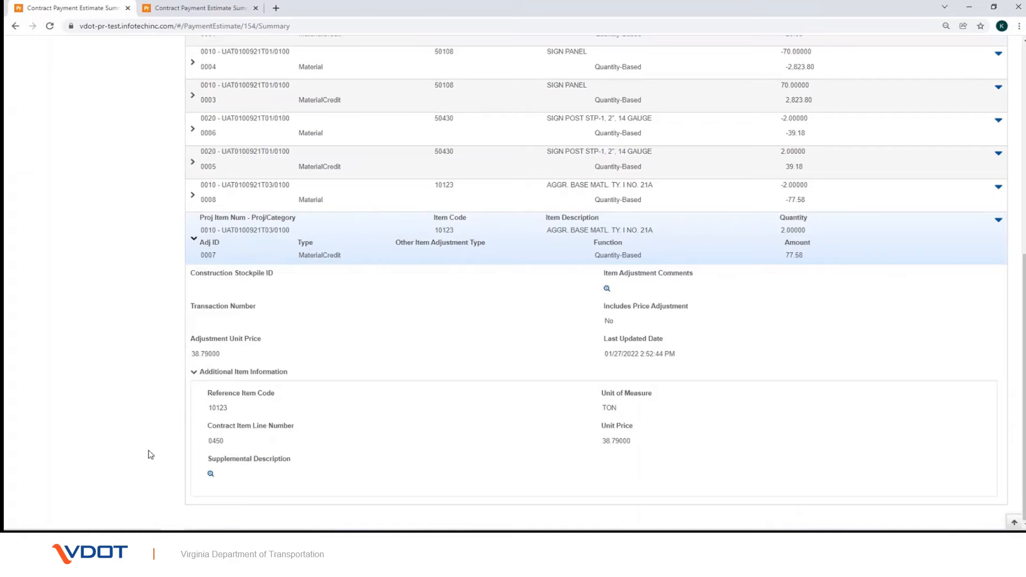
pyautogui.scroll(2, 150, 454)
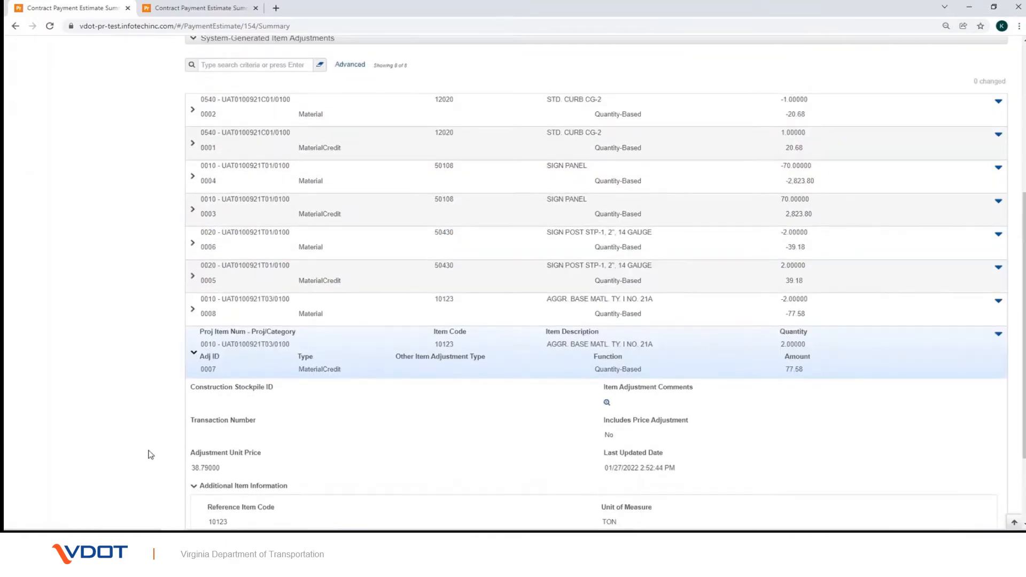
pyautogui.scroll(2, 150, 454)
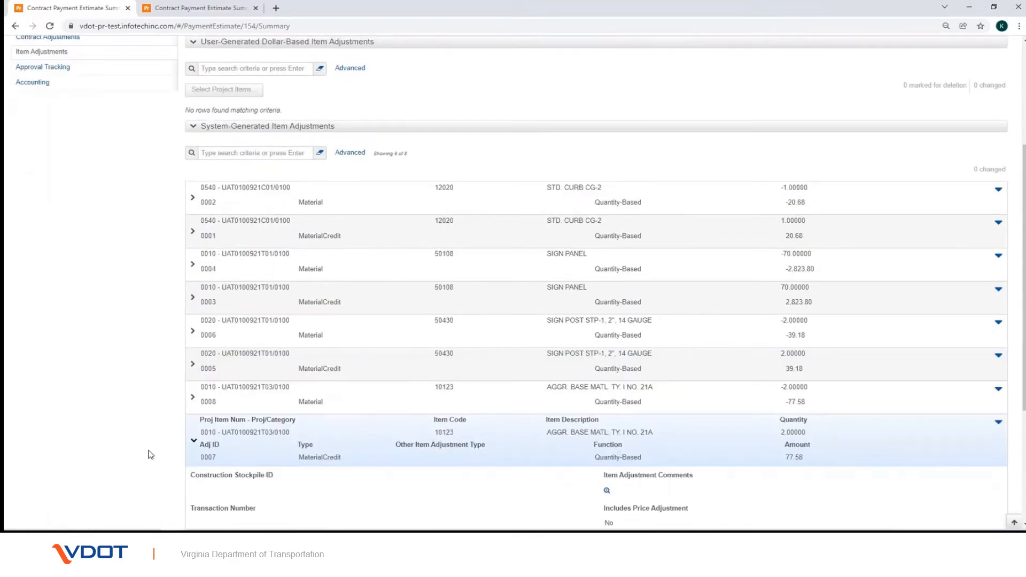
pyautogui.scroll(4, 151, 454)
pyautogui.click(193, 313)
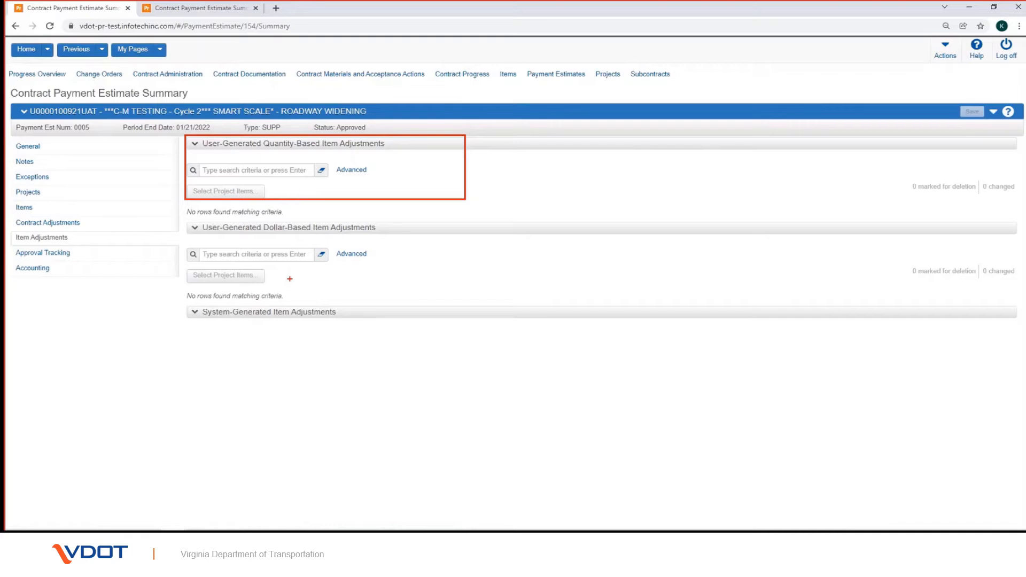
# Step: Switch to the browser tab showing draft guardrail estimate 0002's item adjustments
pyautogui.click(232, 6)
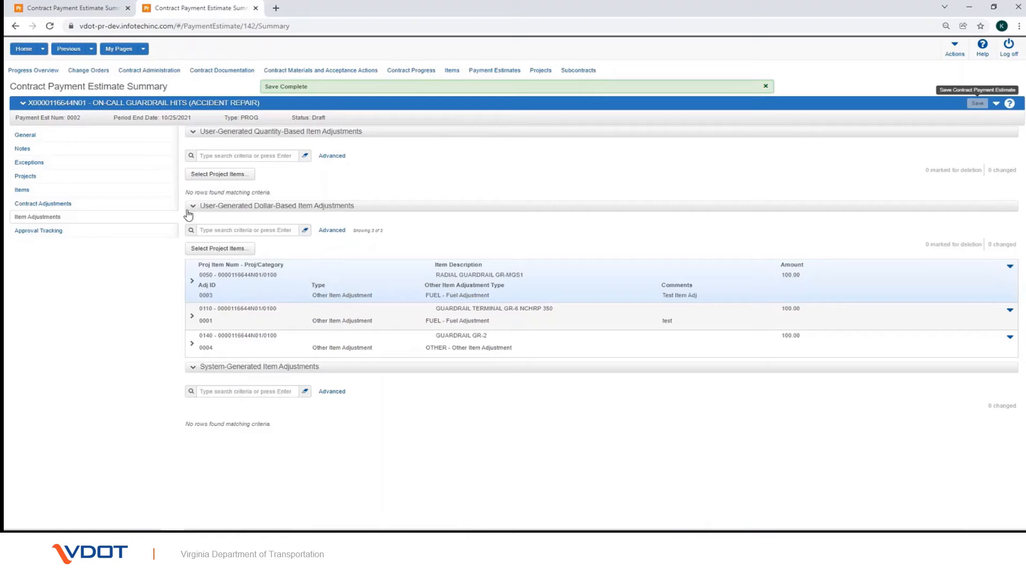
# Step: Add project item 0080 GUARDRAIL END ANCHORAGE GR-MGS3 as a dollar-based adjustment and expand its row
pyautogui.click(200, 250)
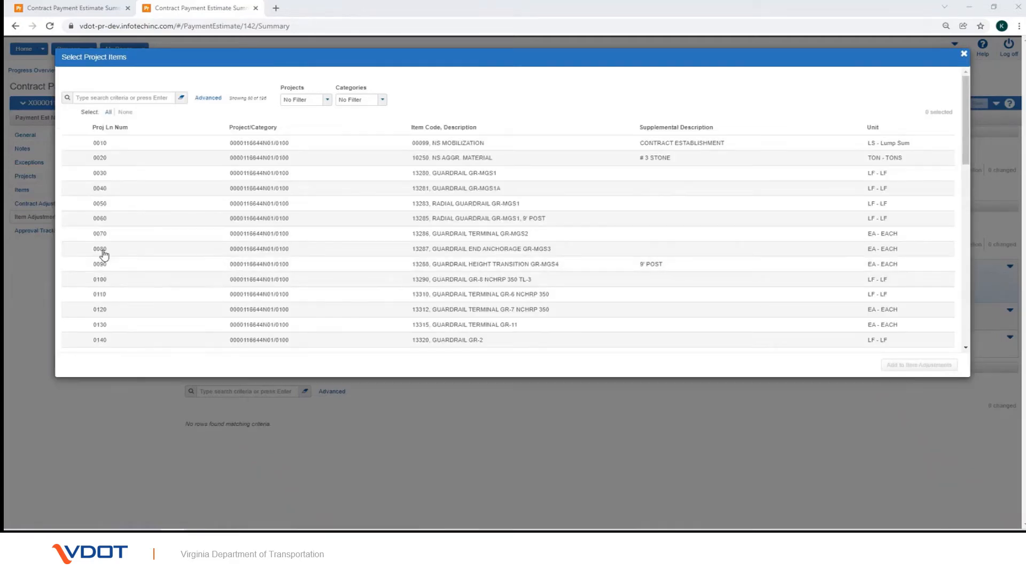
pyautogui.click(104, 251)
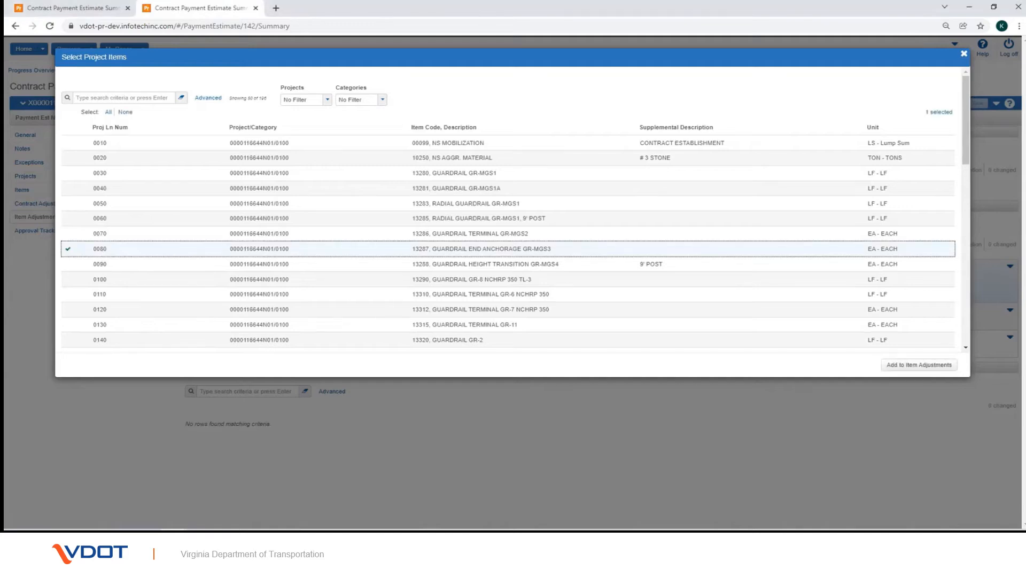
pyautogui.click(913, 365)
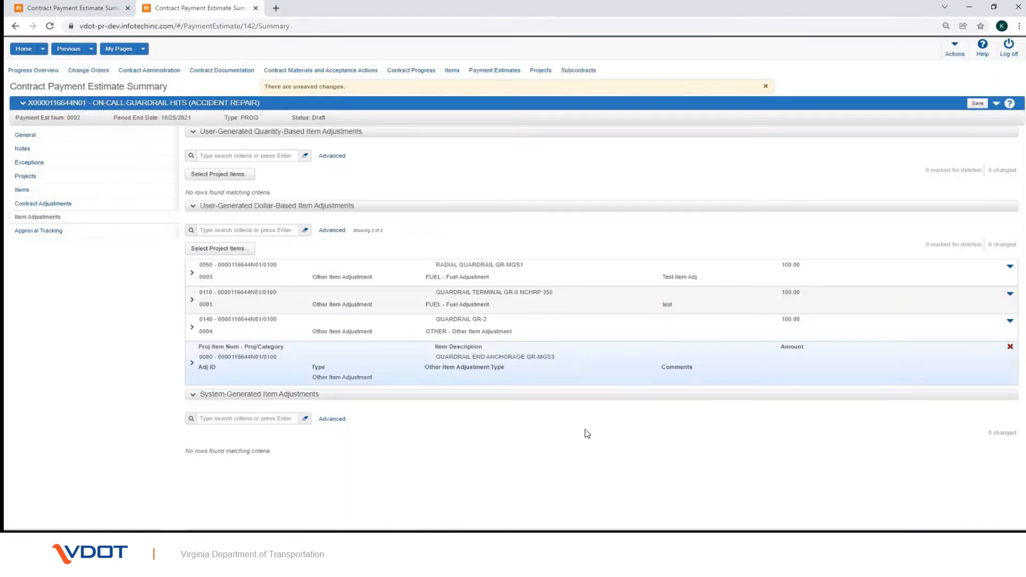
pyautogui.click(192, 363)
# Step: Set the 0080 adjustment to FUEL - Fuel Adjustment with amount 100.00 and comment 'Test'
pyautogui.scroll(-2, 194, 366)
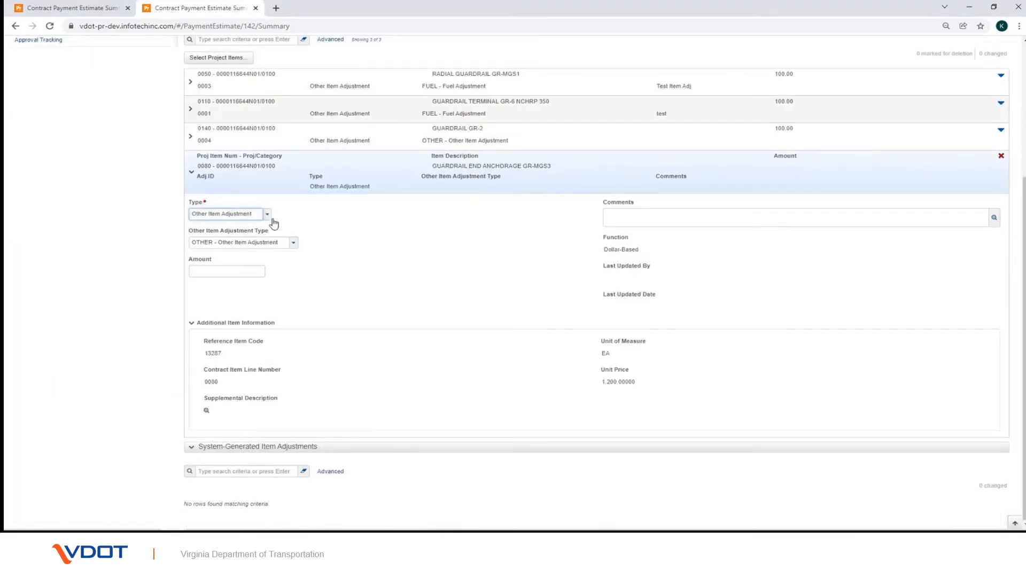
pyautogui.click(295, 245)
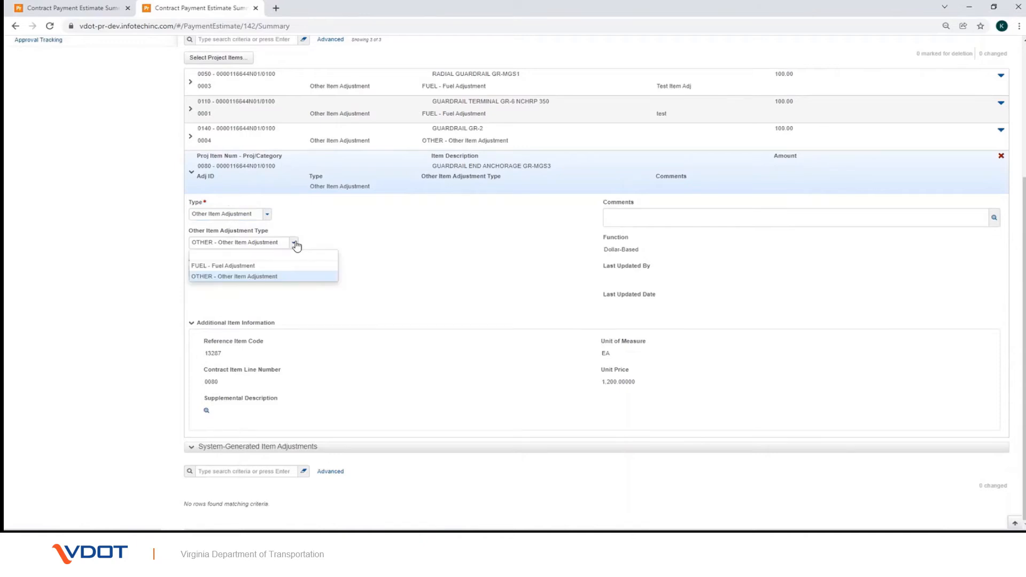
pyautogui.click(287, 266)
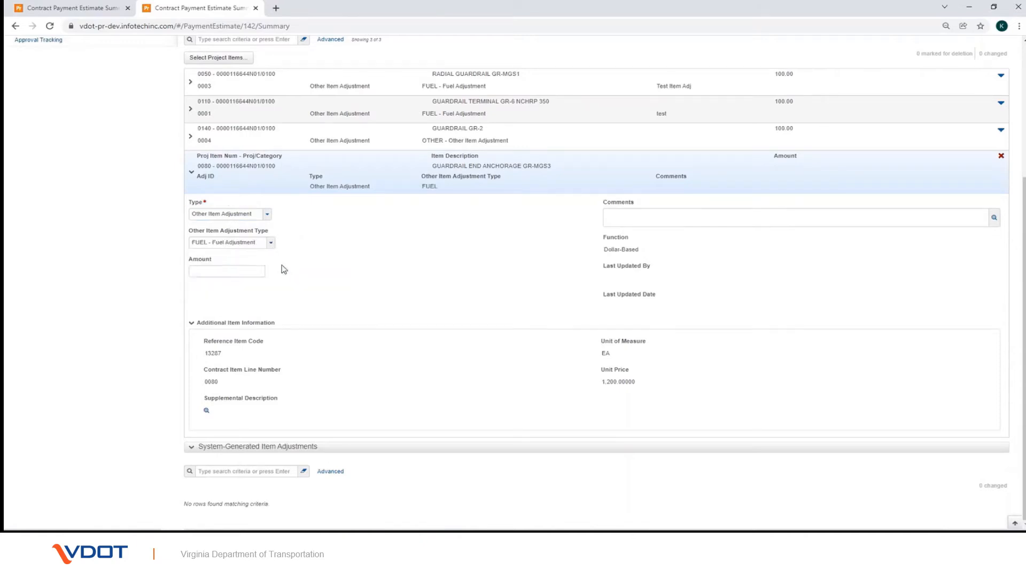
pyautogui.click(252, 271)
pyautogui.write('100')
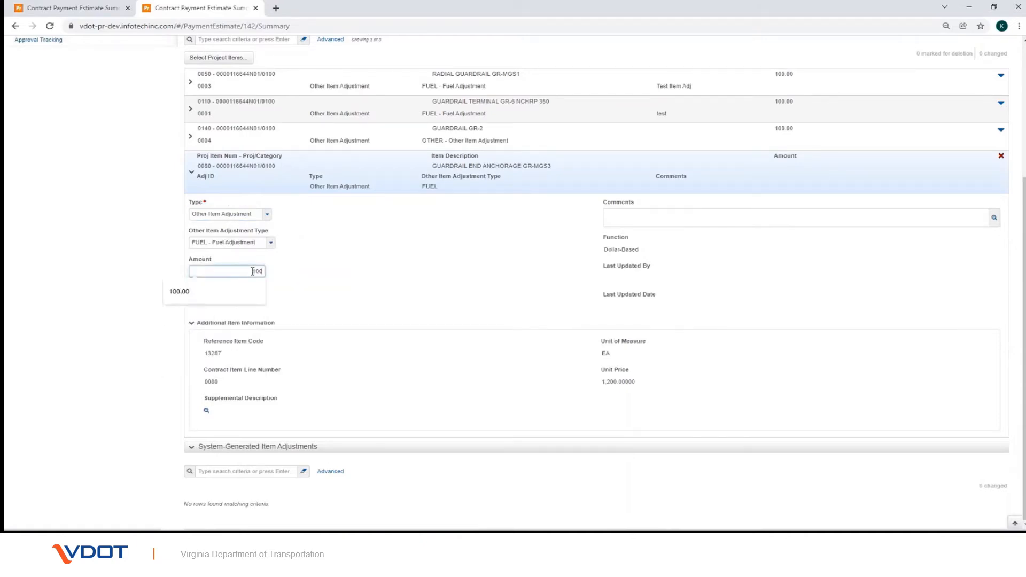
pyautogui.click(376, 288)
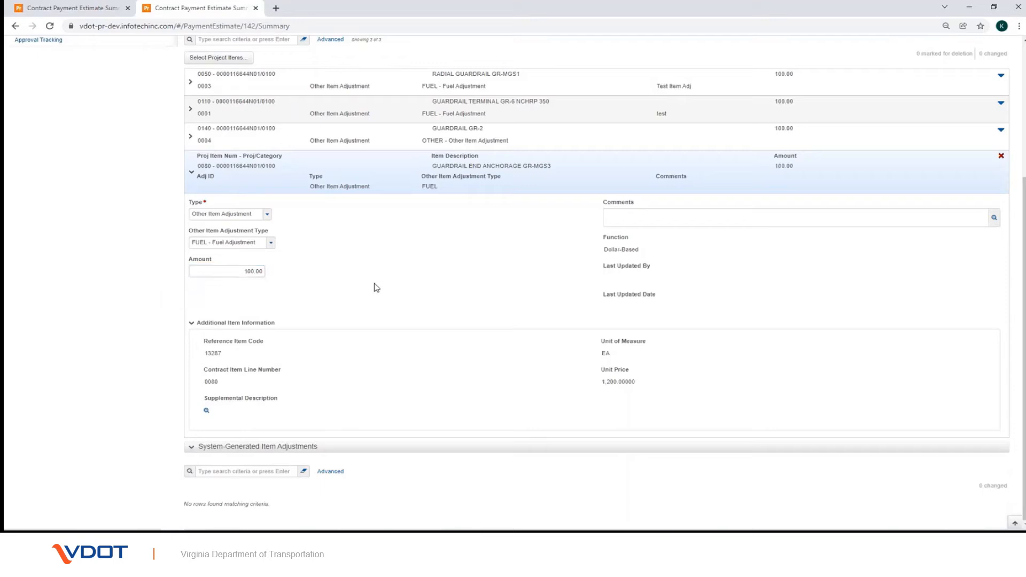
pyautogui.click(619, 223)
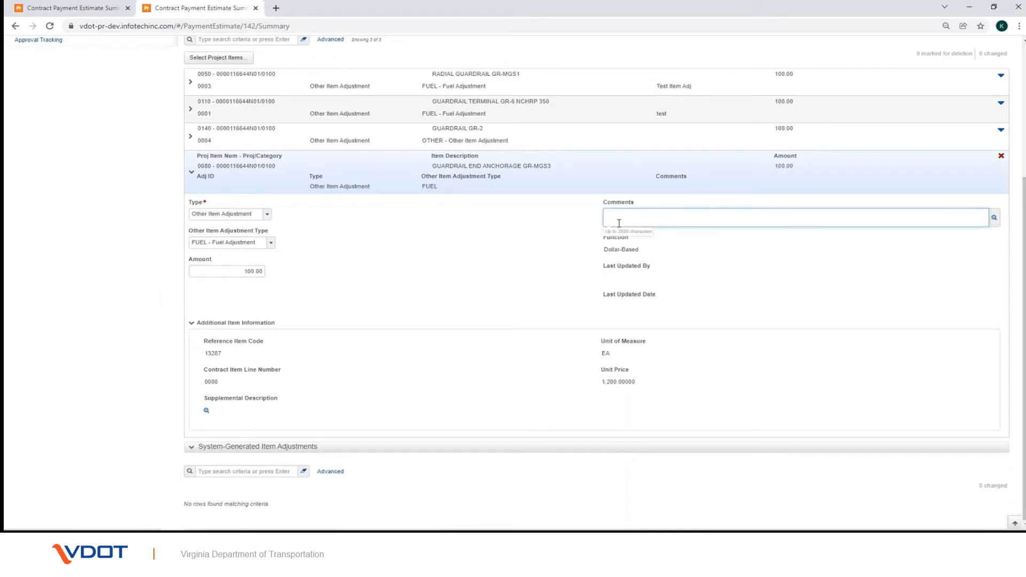
pyautogui.write('Test')
pyautogui.click(558, 246)
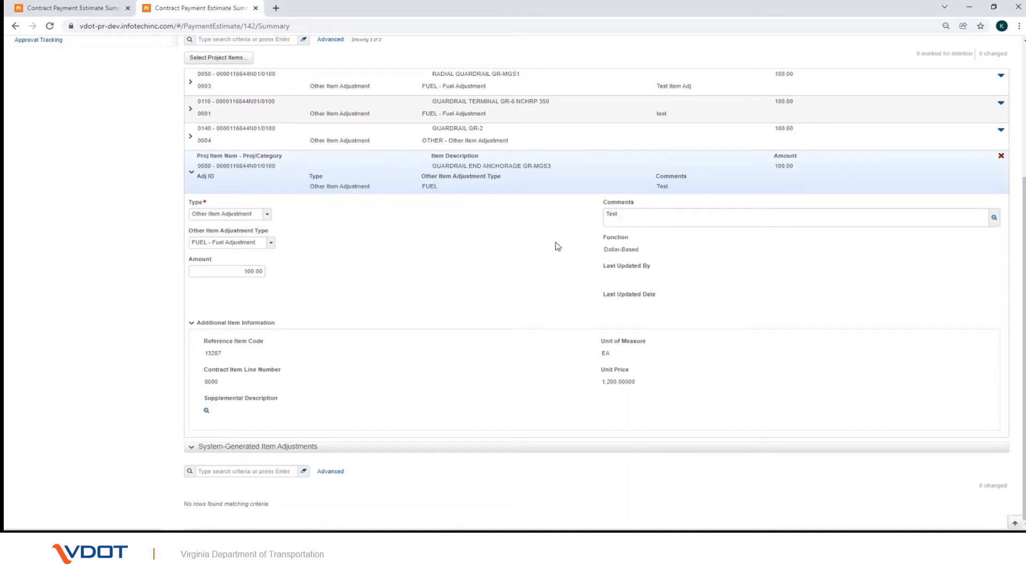
# Step: Highlight the entered adjustment type, amount and comment fields
pyautogui.moveTo(602, 224); pyautogui.dragTo(644, 255)
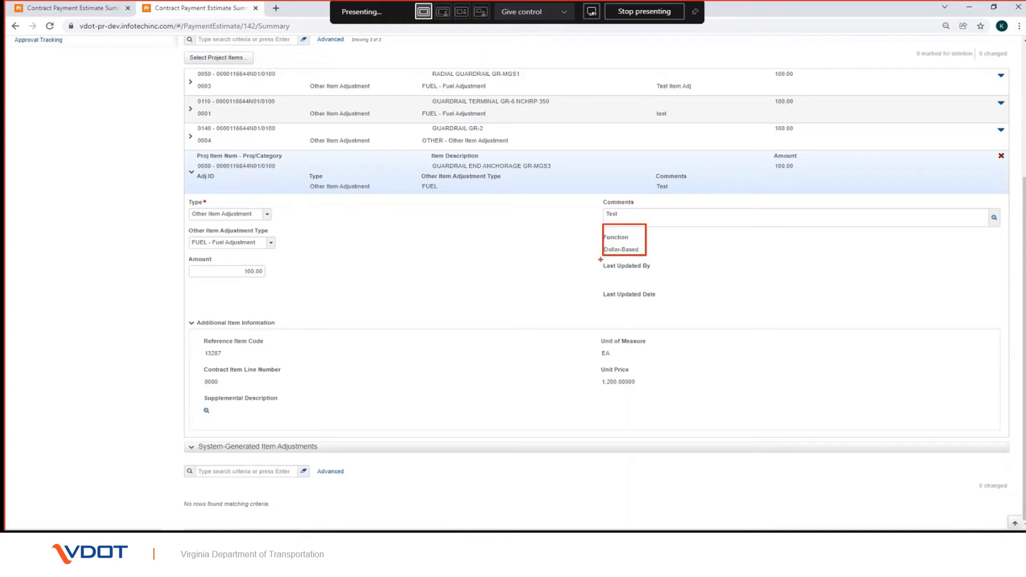
pyautogui.moveTo(601, 260); pyautogui.dragTo(657, 279)
pyautogui.moveTo(602, 284)
pyautogui.mouseDown()
pyautogui.moveTo(622, 305)
pyautogui.moveTo(663, 312)
pyautogui.mouseUp()
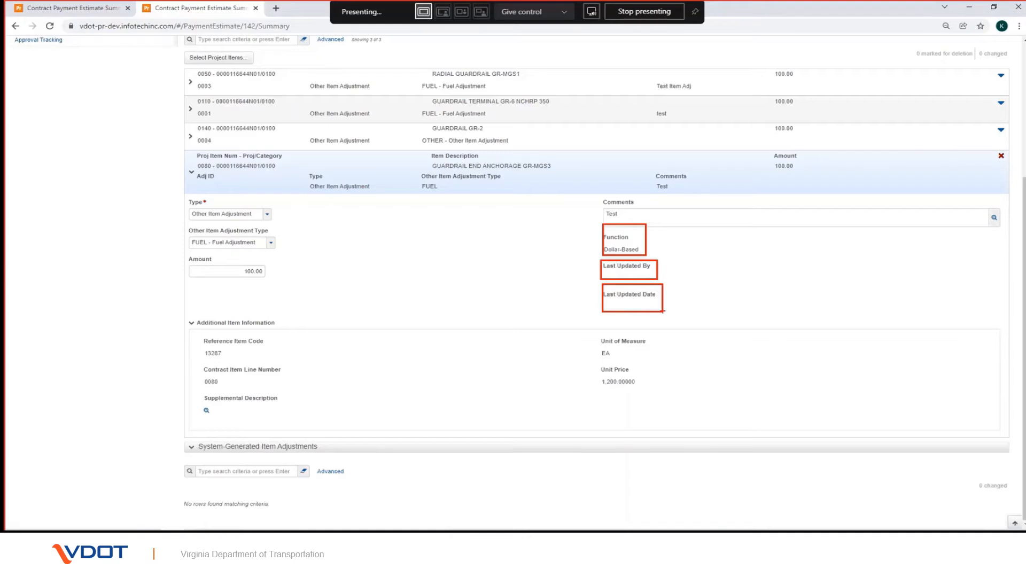
pyautogui.press('Escape')
pyautogui.scroll(2, 829, 287)
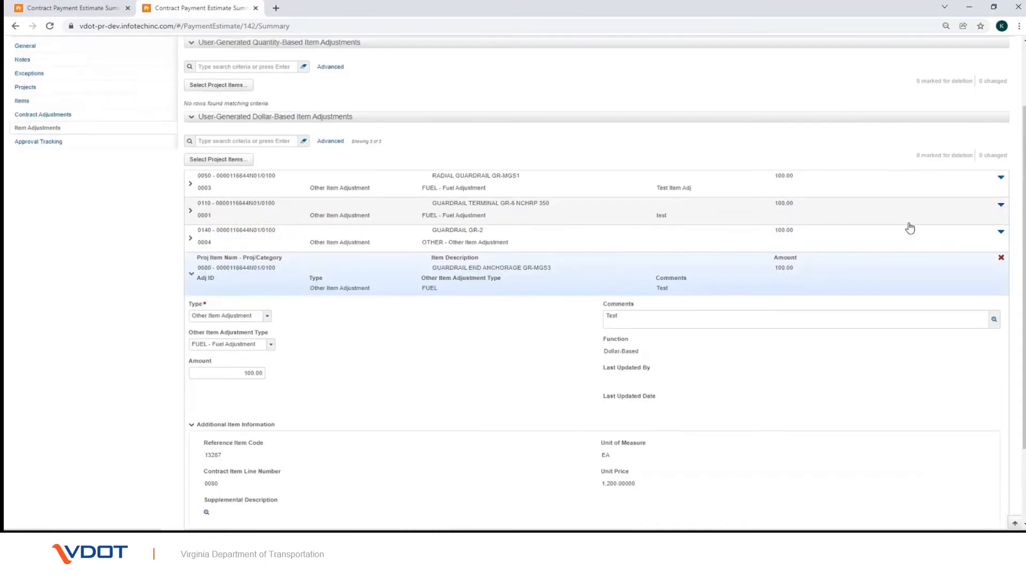
# Step: Save the new fuel adjustment and expand the saved 0080 row to check its details
pyautogui.scroll(2, 959, 73)
pyautogui.click(973, 106)
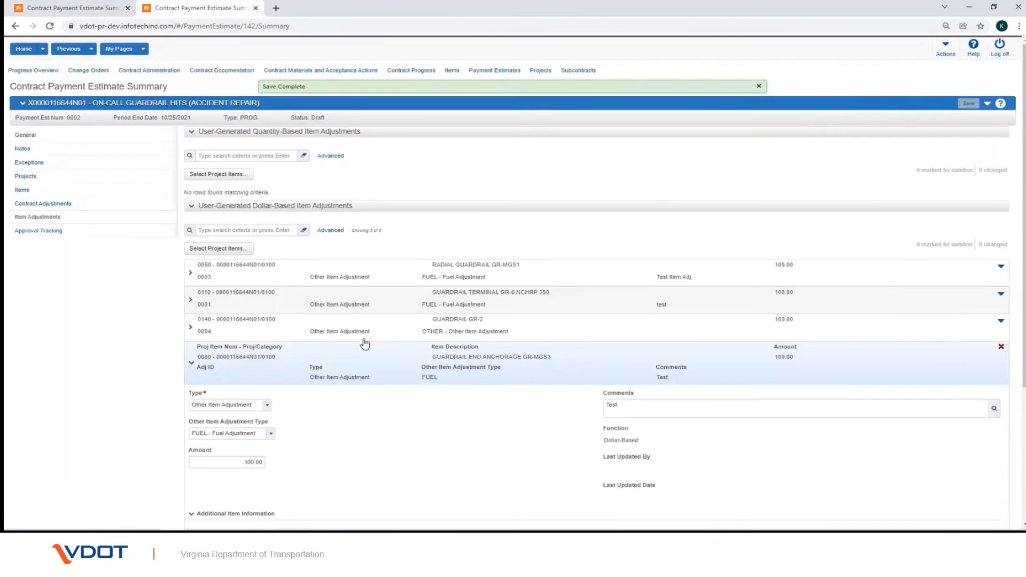
pyautogui.scroll(-1, 152, 390)
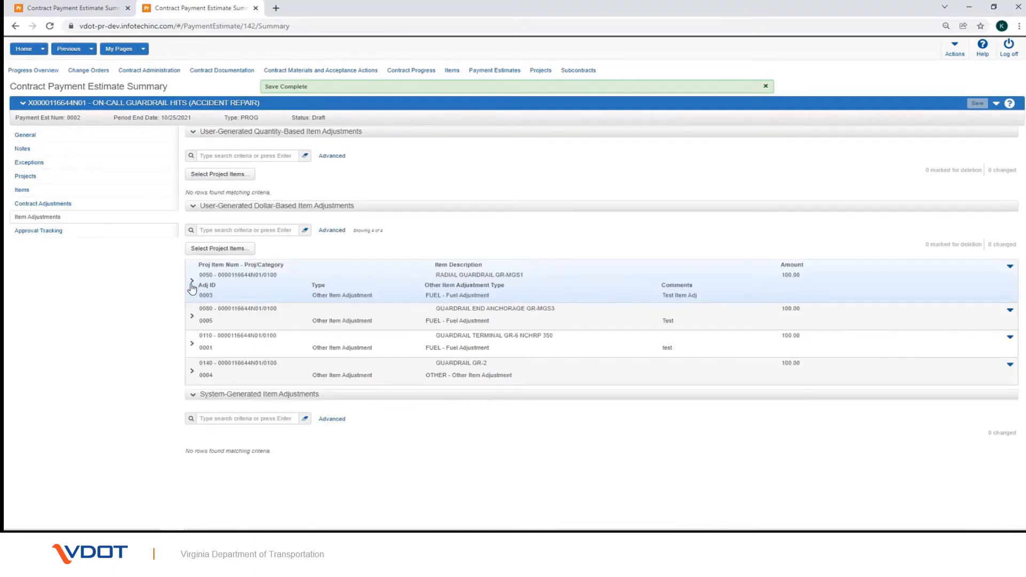
pyautogui.click(193, 319)
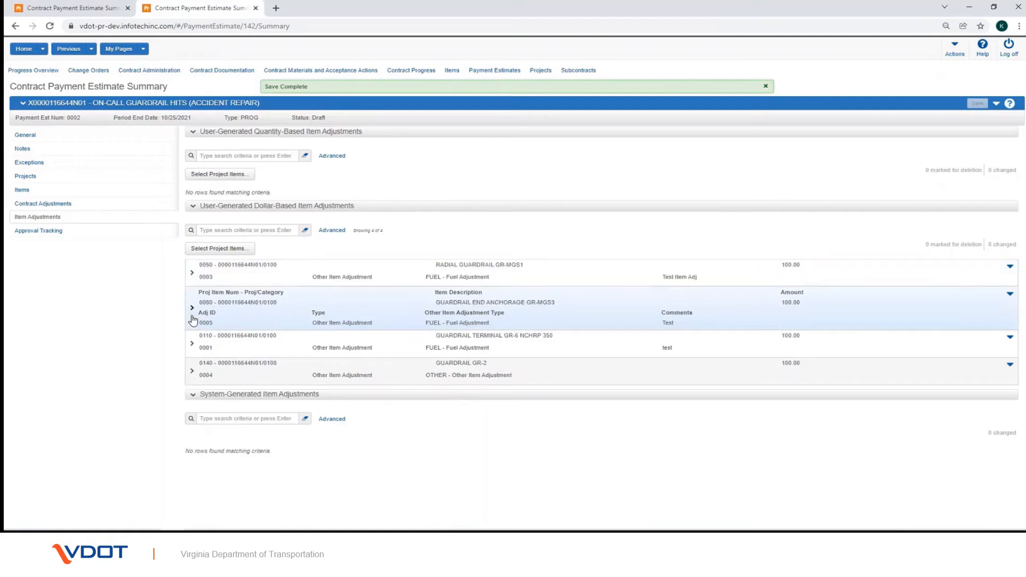
pyautogui.click(192, 309)
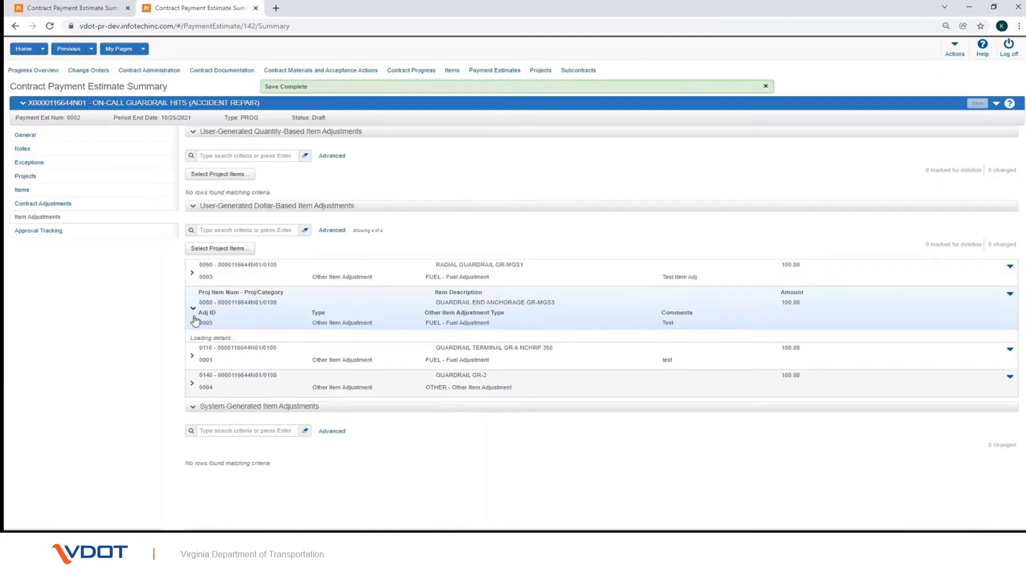
pyautogui.scroll(-3, 277, 333)
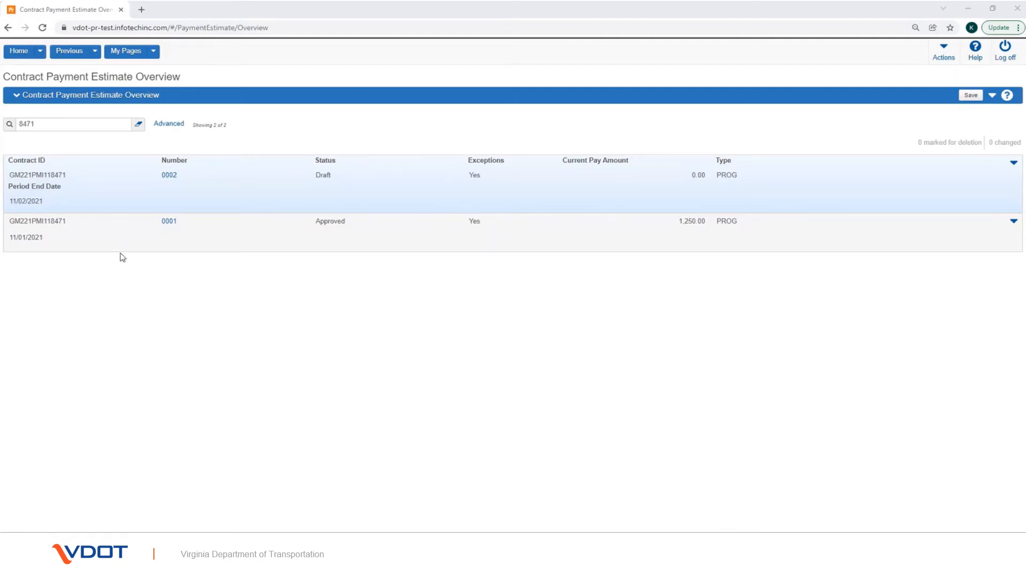
# Step: Mark draft estimate 0002 on screen, then delete it through its Actions menu and save
pyautogui.hotkey('ctrl', '2')
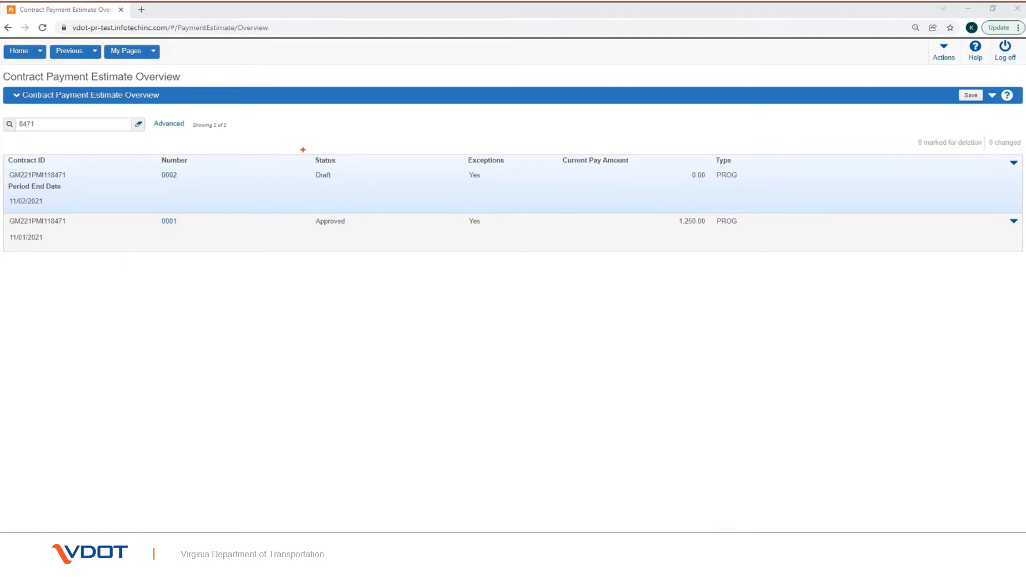
pyautogui.moveTo(303, 150); pyautogui.dragTo(348, 189)
pyautogui.press('Escape')
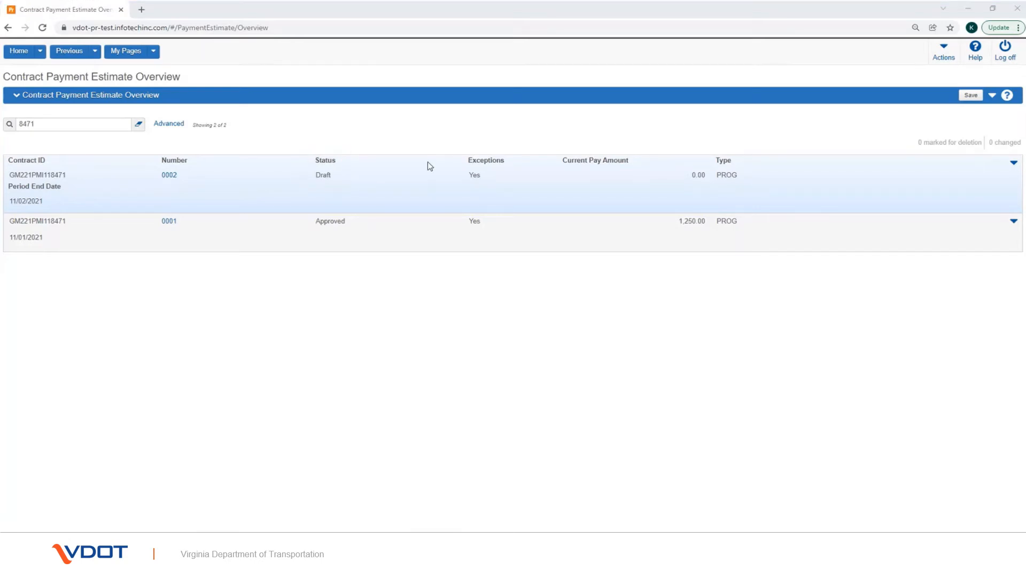
pyautogui.click(1014, 162)
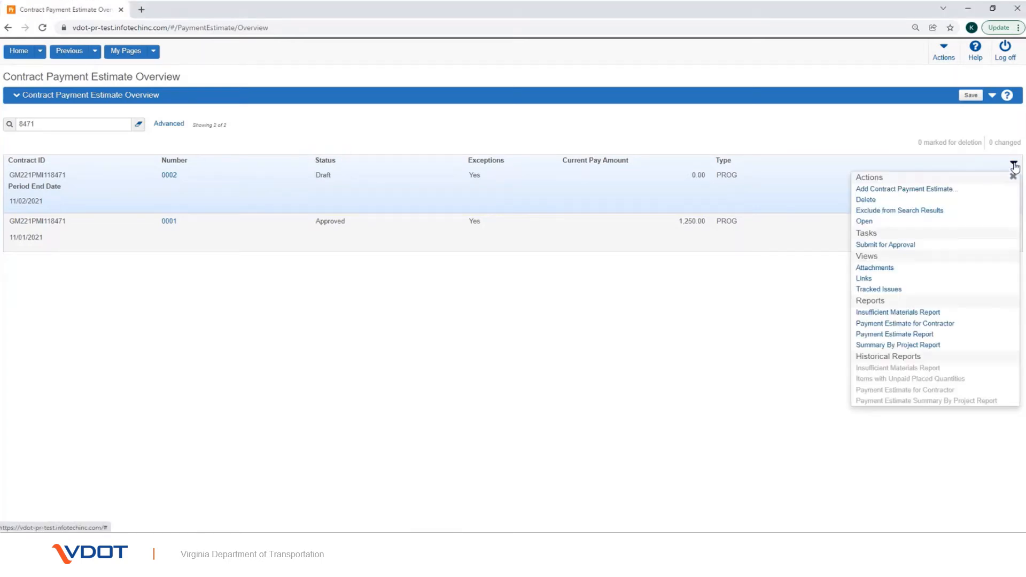
pyautogui.click(919, 202)
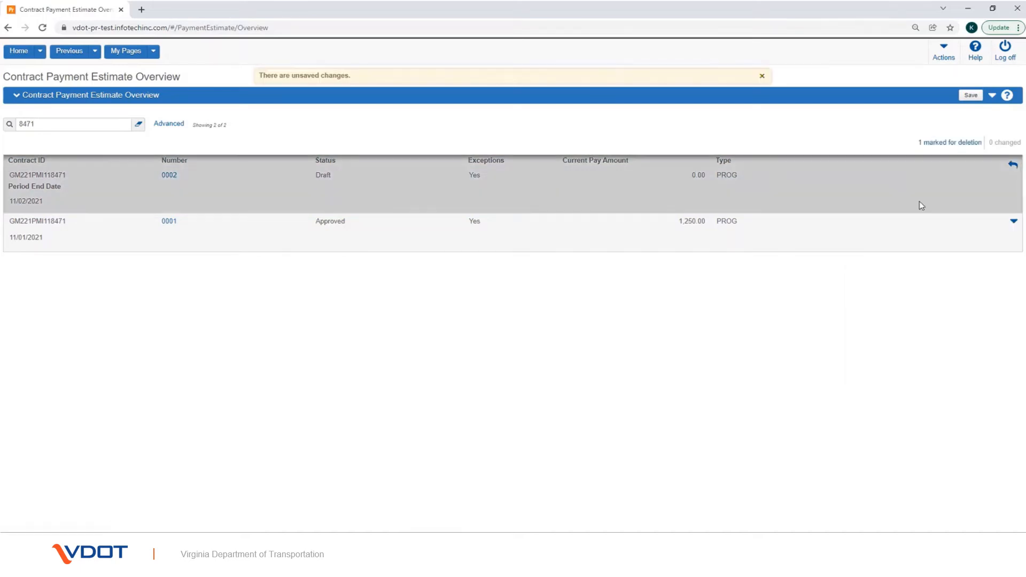
pyautogui.click(968, 98)
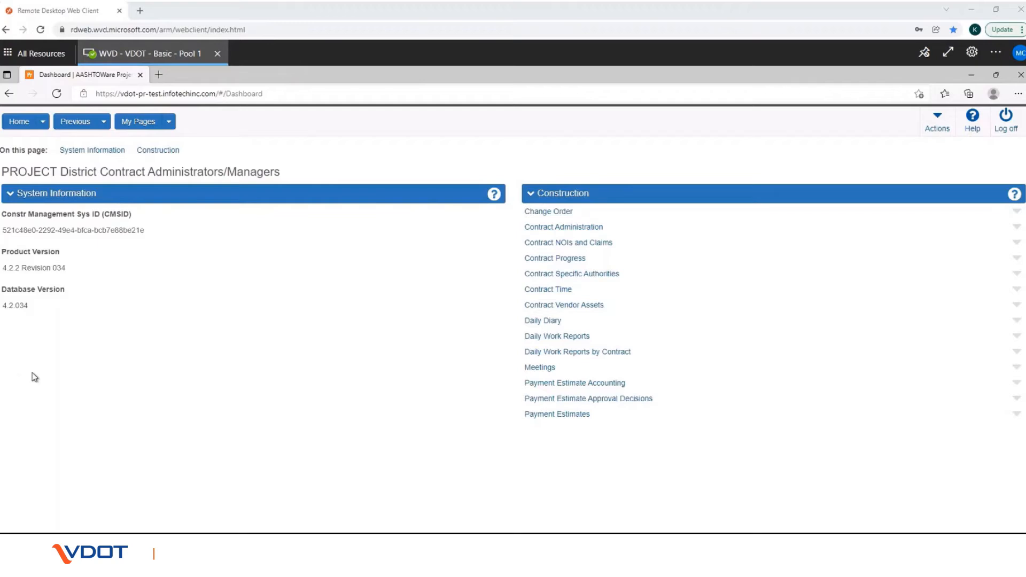
# Step: Execute VCON_Plugin_ValidateEstimate on contract GM221PMI118471, found by searching 8471
pyautogui.click(946, 134)
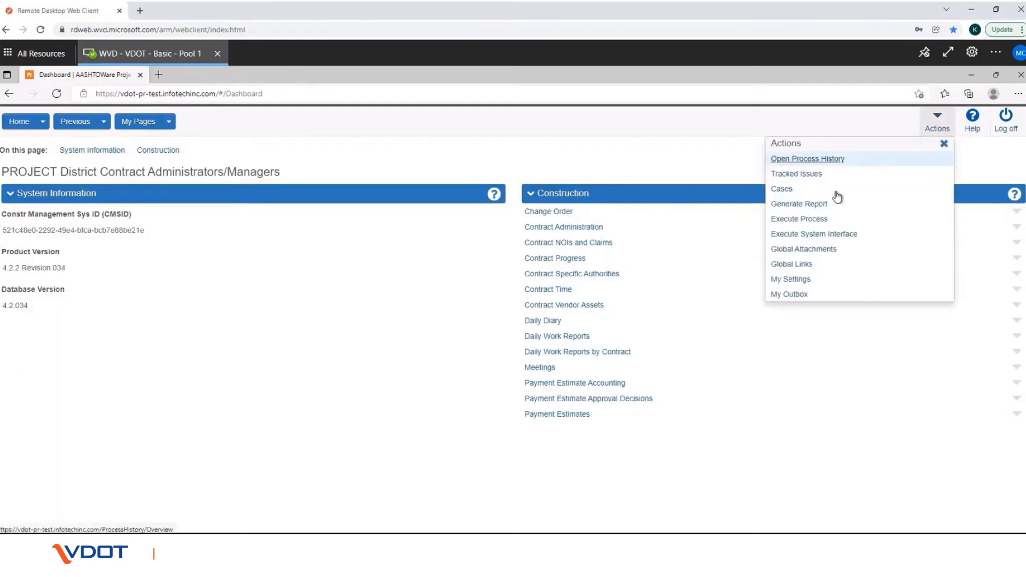
pyautogui.click(820, 220)
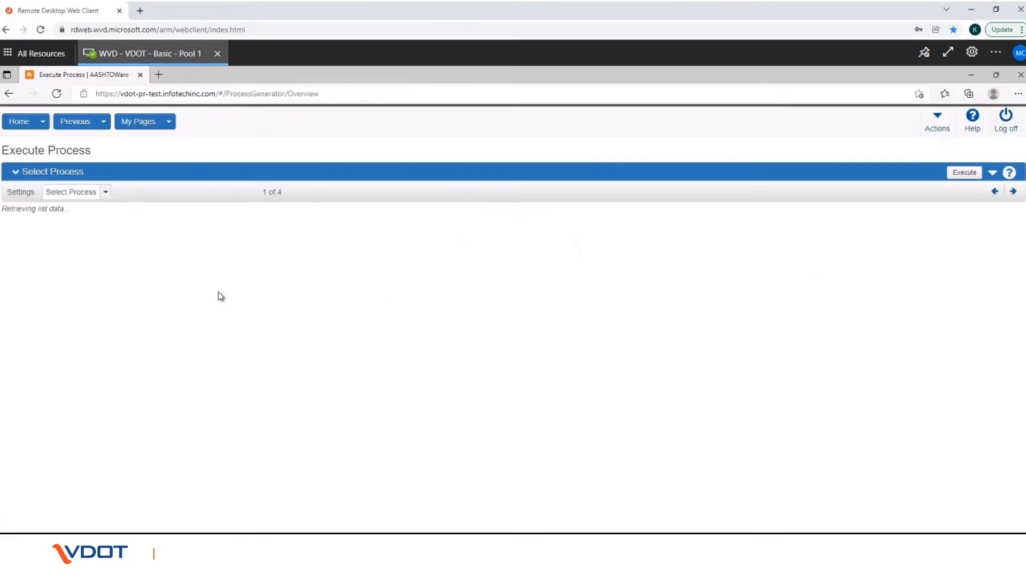
pyautogui.scroll(-1, 157, 328)
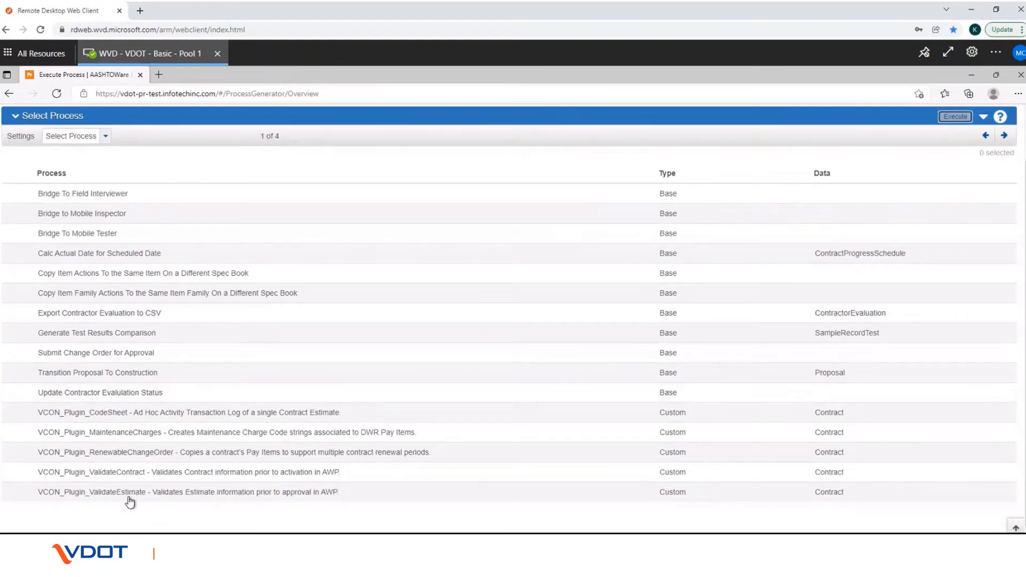
pyautogui.click(129, 497)
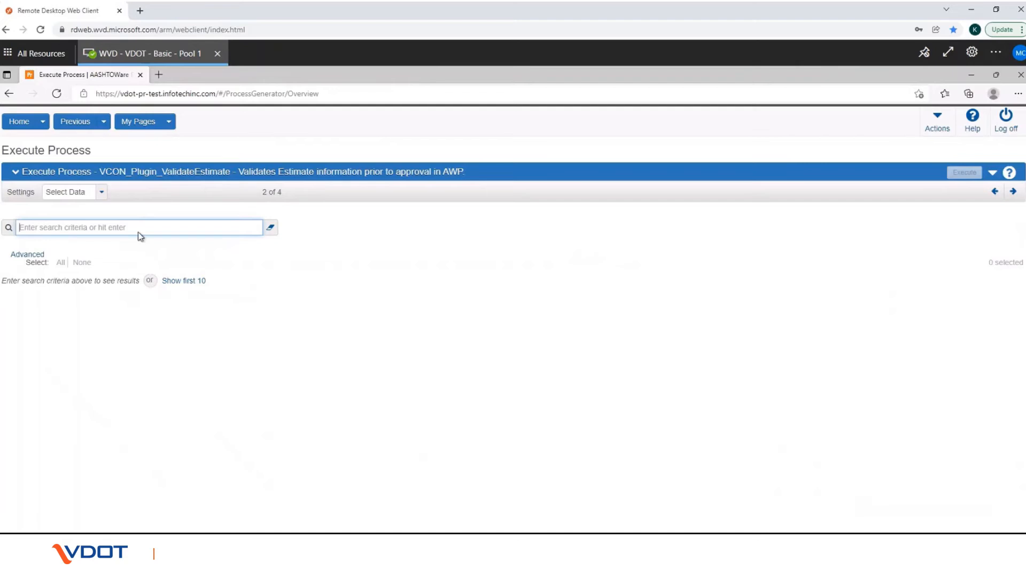
pyautogui.write('8471')
pyautogui.press('Return')
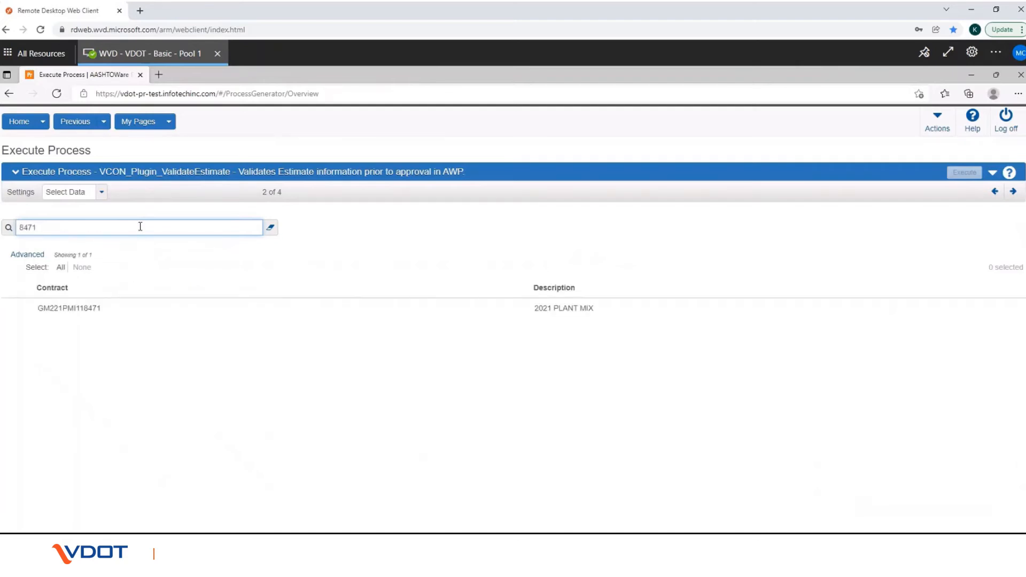
pyautogui.click(74, 314)
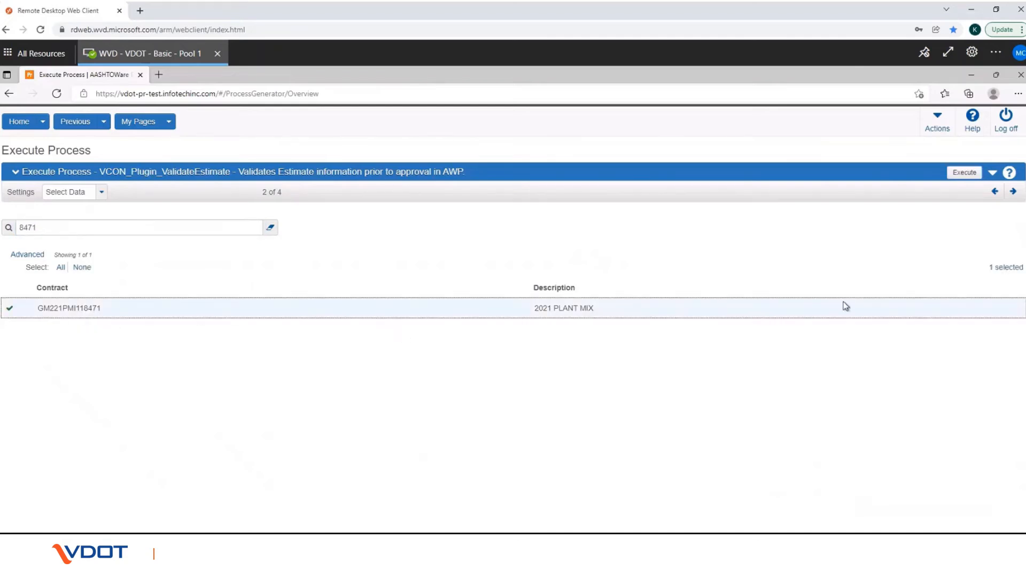
pyautogui.click(967, 173)
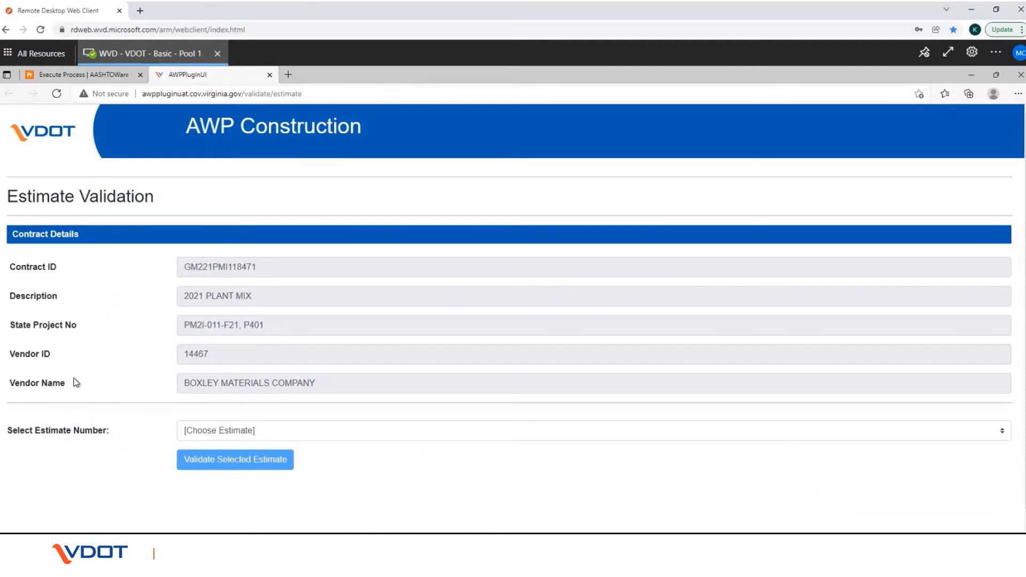
# Step: Validate estimate 0002/Progress/Pending Approval and scroll down to the resulting errors and warnings
pyautogui.click(212, 433)
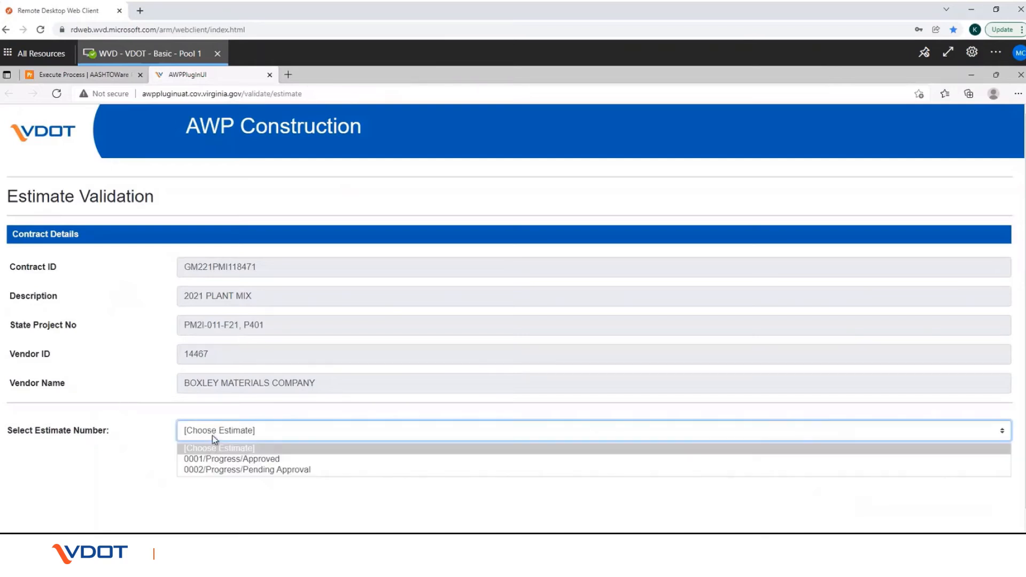
pyautogui.click(221, 470)
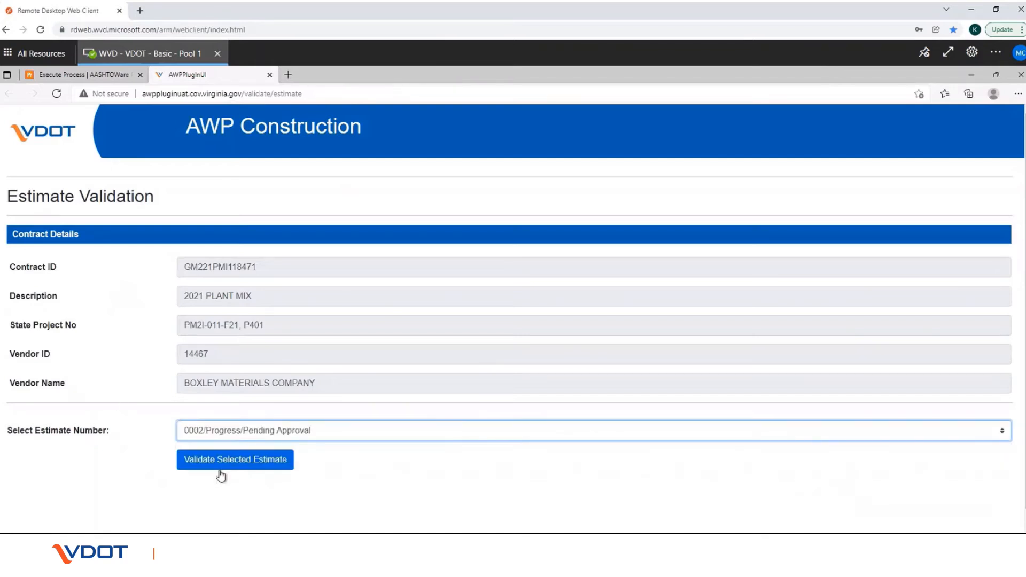
pyautogui.click(219, 467)
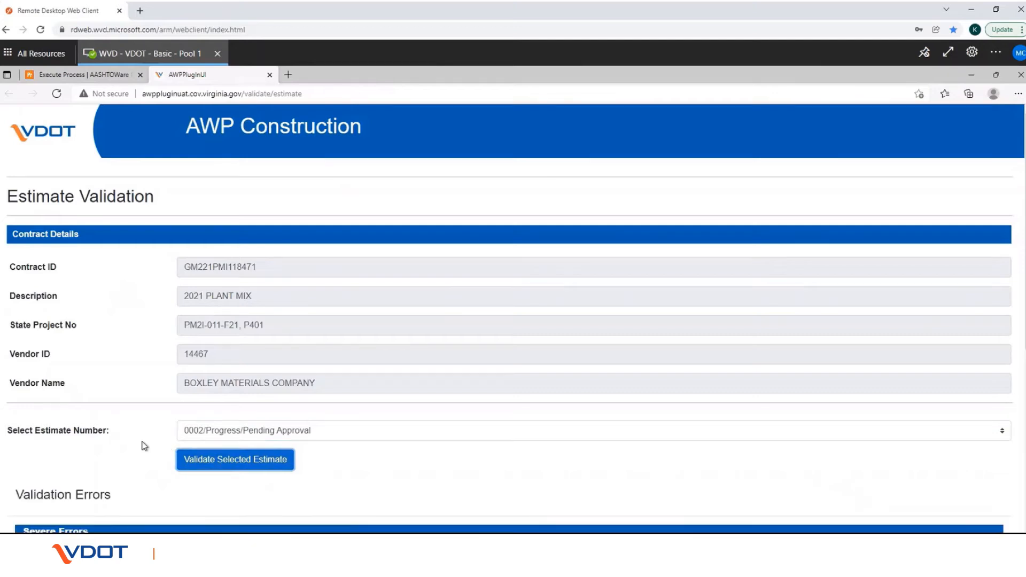
pyautogui.scroll(-6, 144, 446)
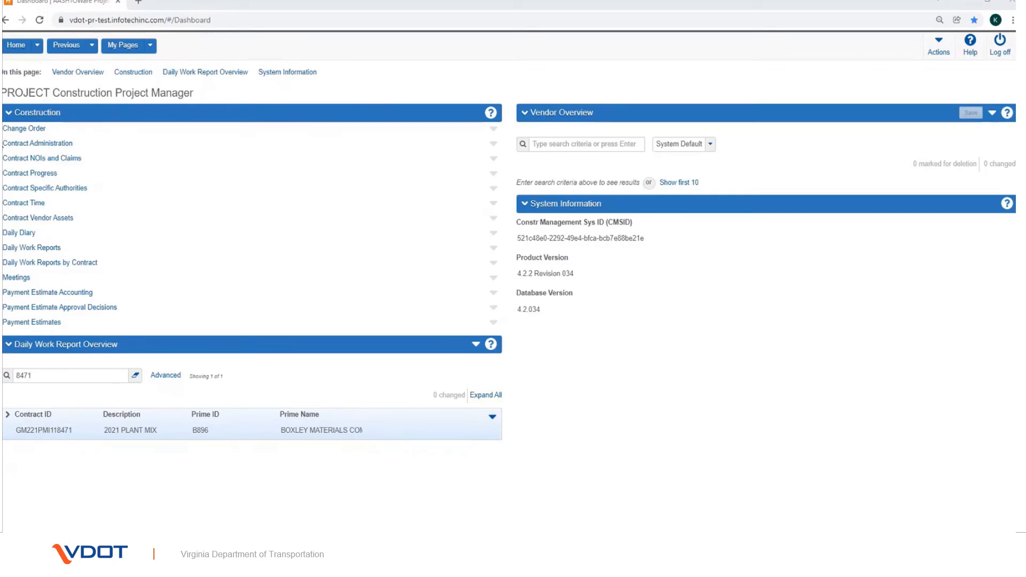
# Step: Open contract GM221PMI118471's Payment Estimate Approval Levels and scroll through its four Progress levels
pyautogui.click(12, 143)
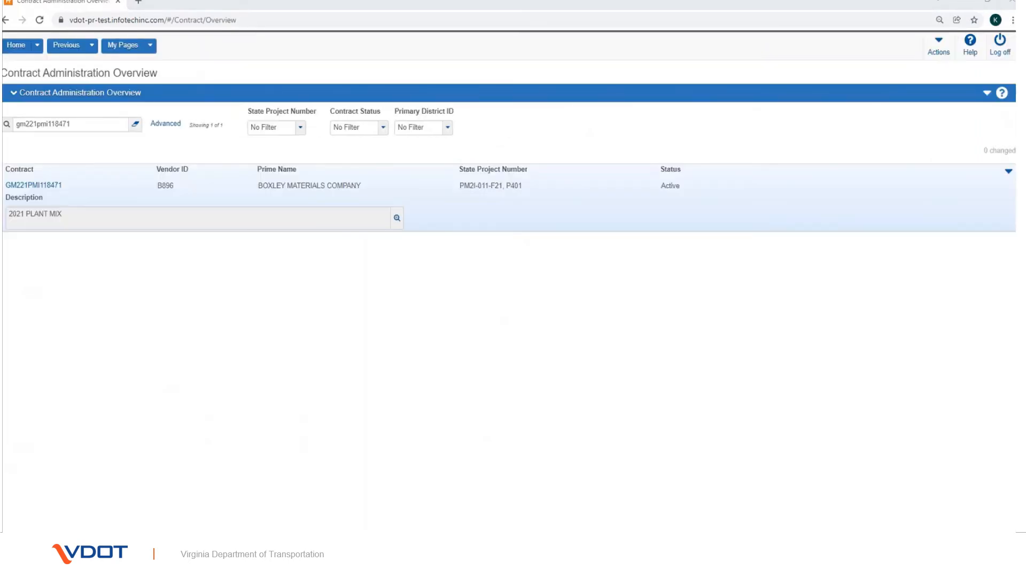
pyautogui.click(43, 187)
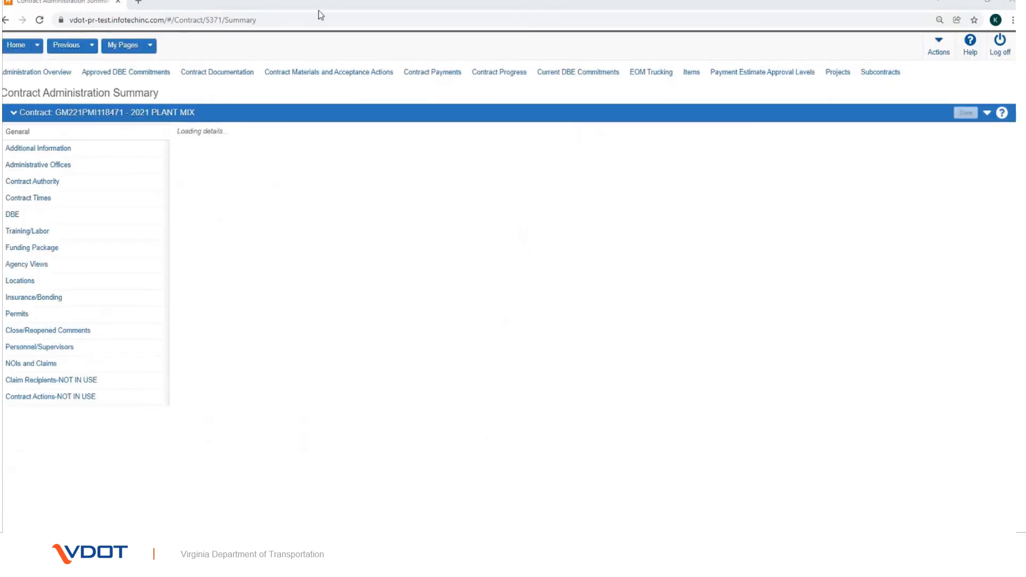
pyautogui.click(743, 75)
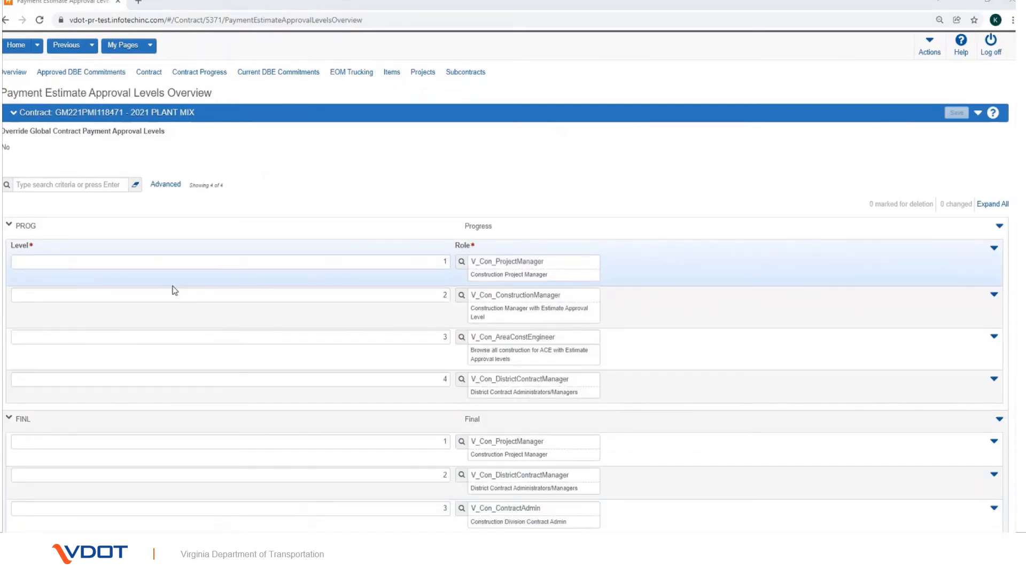
pyautogui.scroll(-3, 172, 288)
pyautogui.scroll(-3, 173, 287)
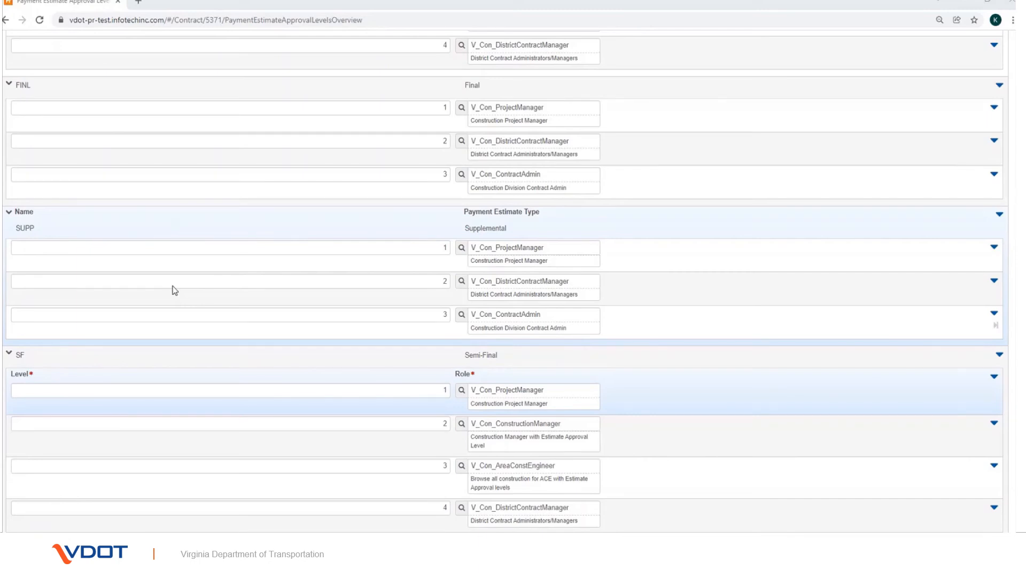
pyautogui.scroll(4, 173, 290)
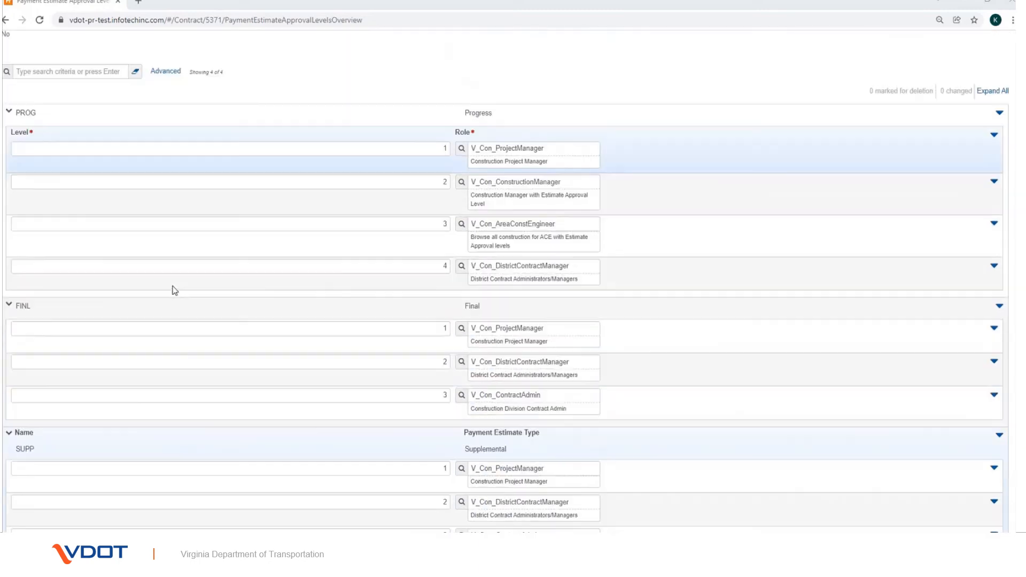
pyautogui.scroll(2, 172, 290)
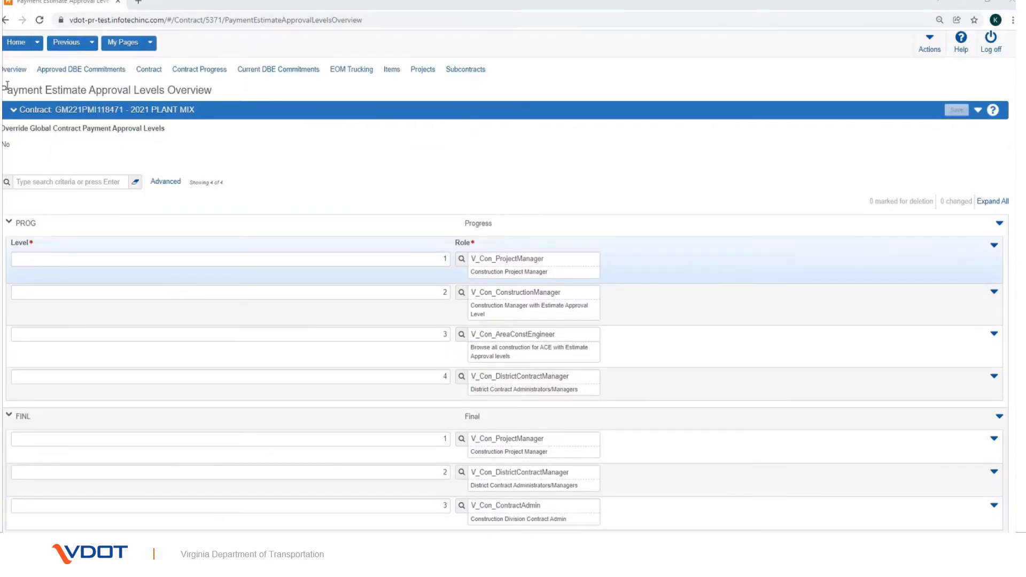
# Step: From the dashboard's Payment Estimates list filtered to 8471, open draft estimate 0002
pyautogui.click(16, 48)
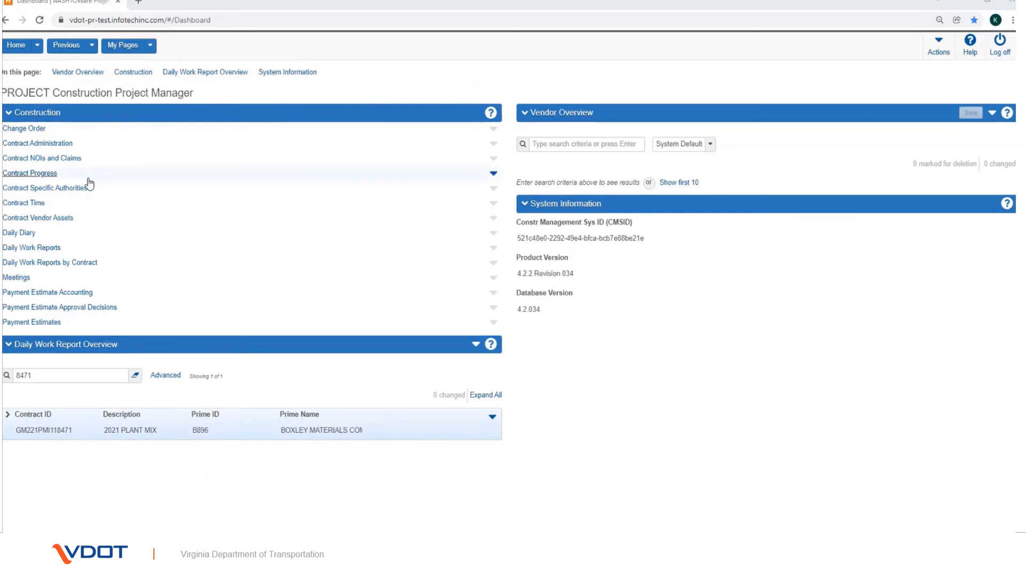
pyautogui.click(54, 323)
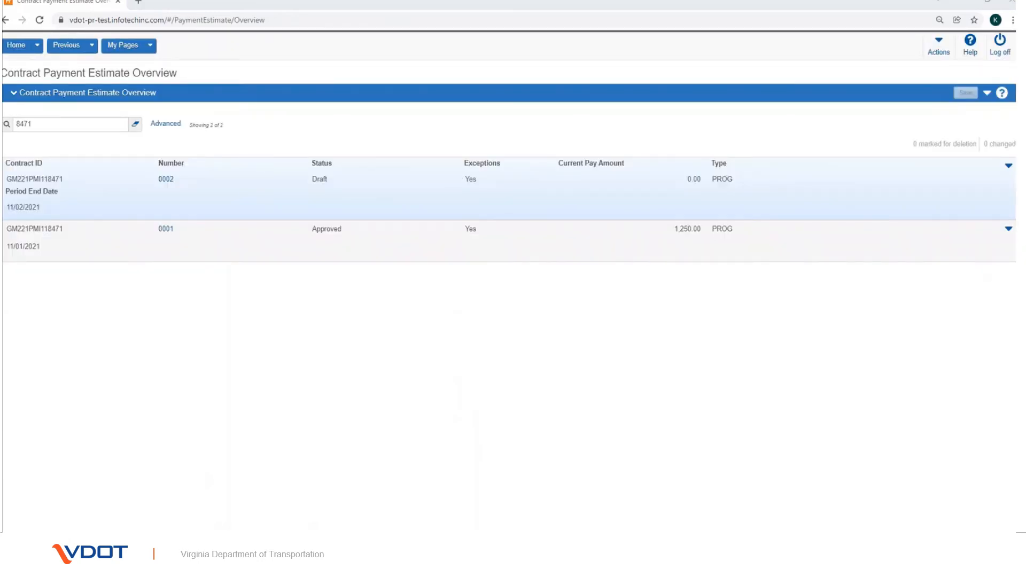
pyautogui.click(41, 123)
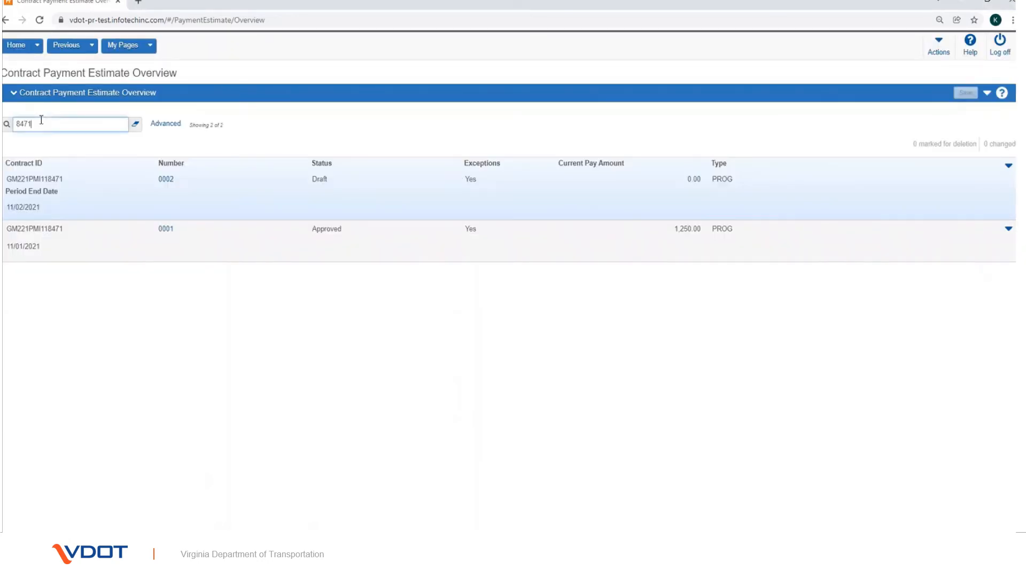
pyautogui.click(165, 180)
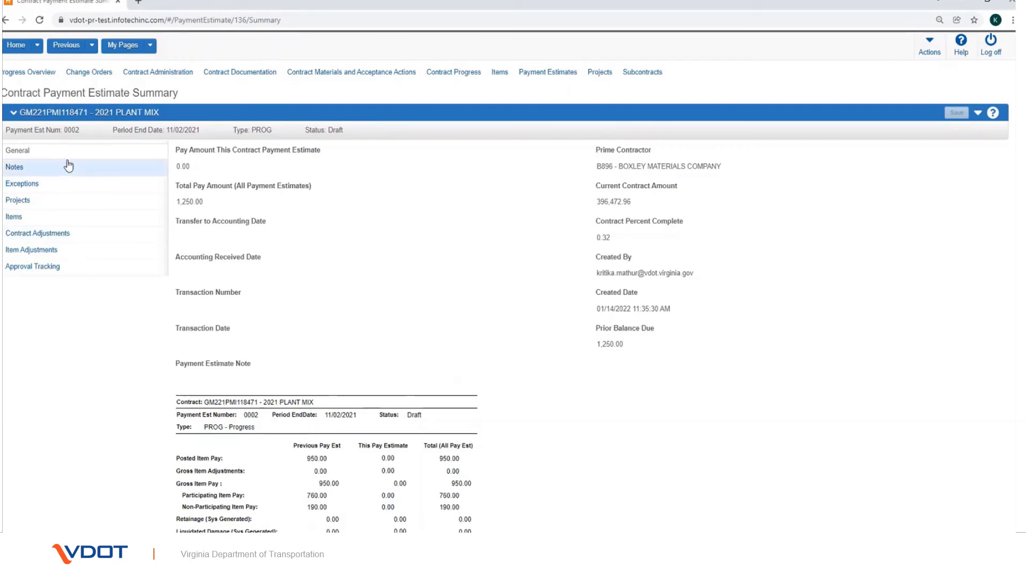
# Step: Submit draft estimate 0002 for approval from its actions menu
pyautogui.click(978, 114)
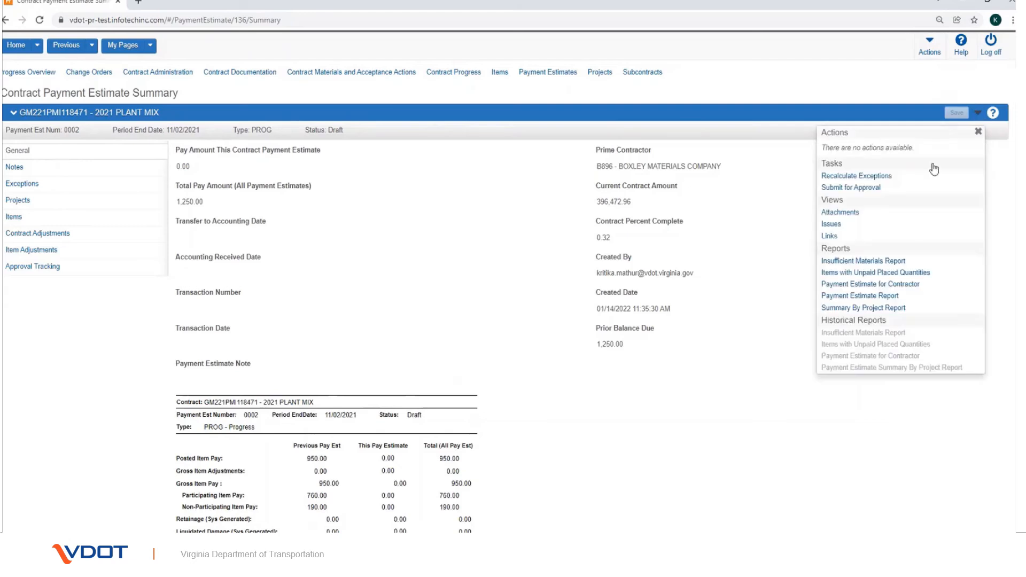
pyautogui.click(892, 191)
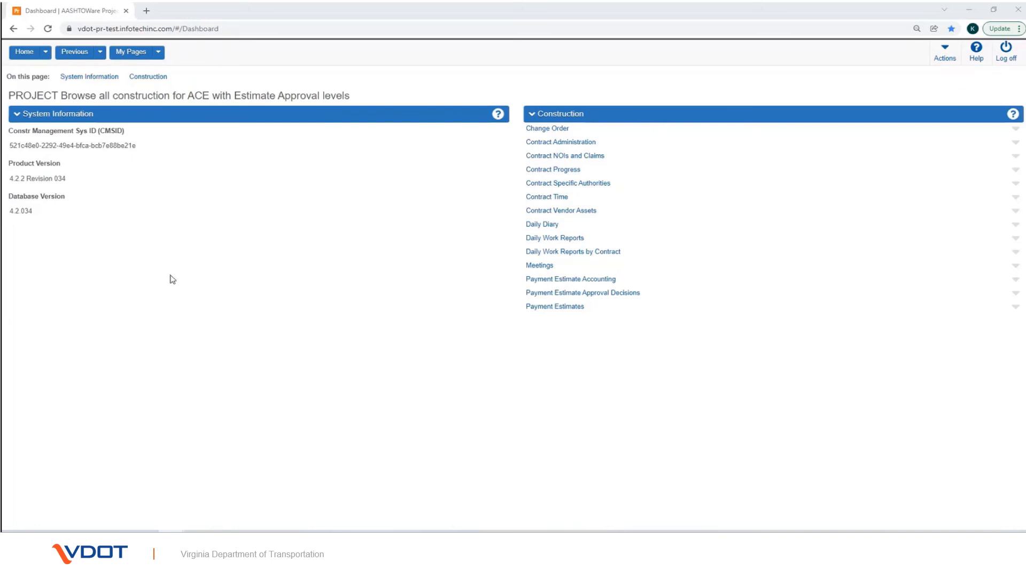
# Step: Open estimate 0002, now Pending Approval, from the Payment Estimates list
pyautogui.click(550, 309)
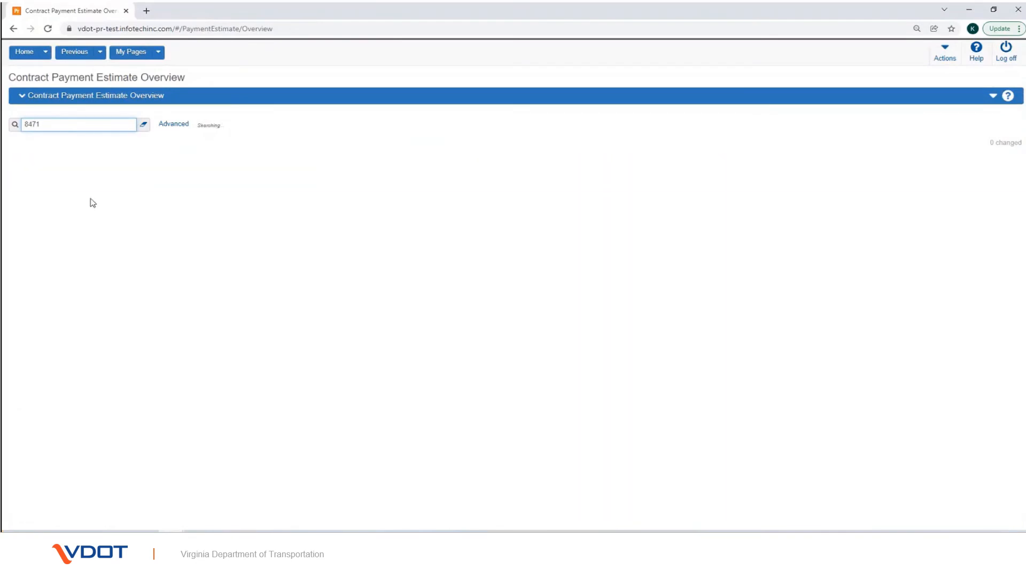
pyautogui.click(174, 176)
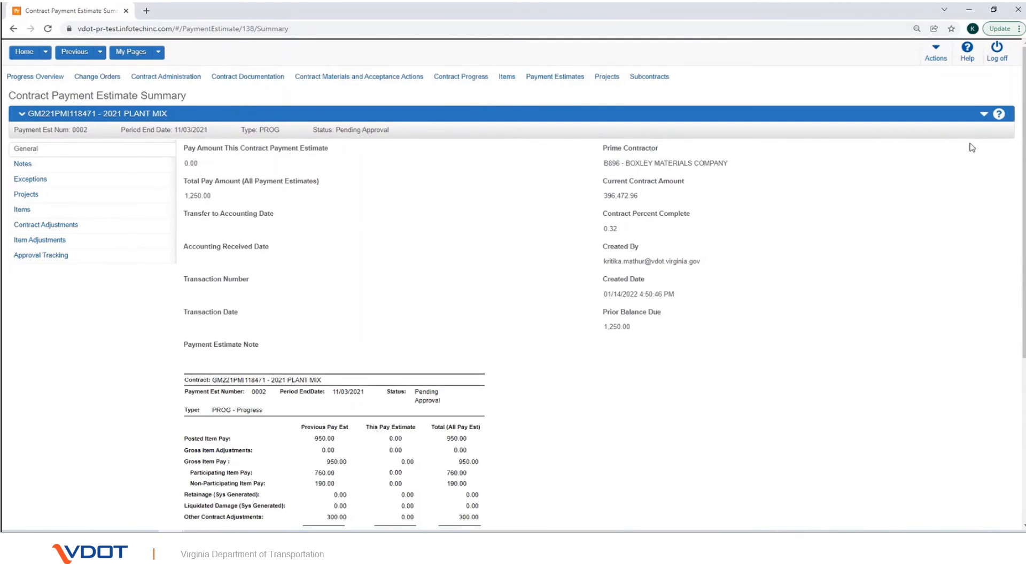
# Step: Approve estimate 0002 at the current level and highlight the Estimate Approved confirmation
pyautogui.click(984, 115)
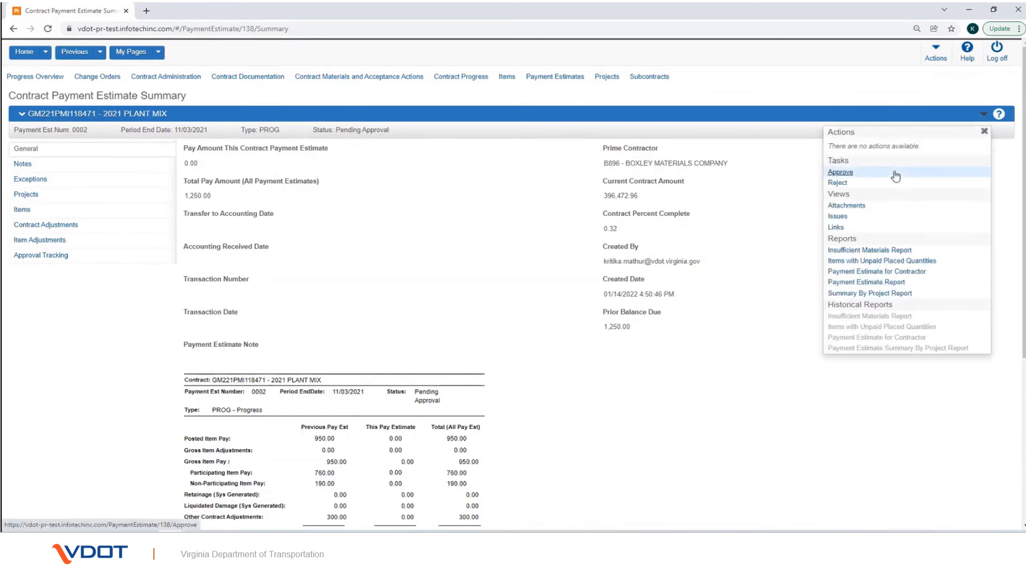
pyautogui.click(895, 172)
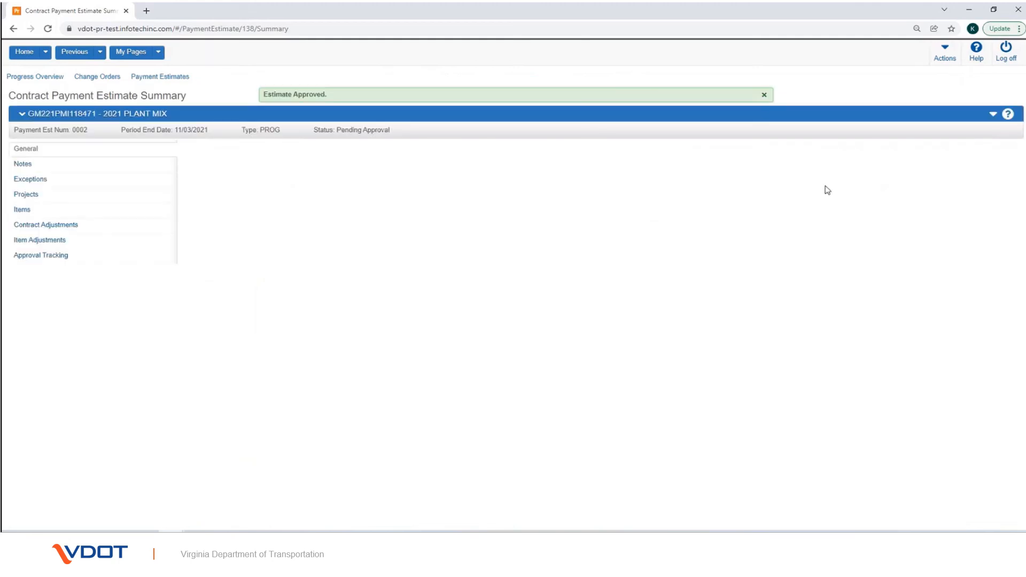
pyautogui.hotkey('ctrl', '2')
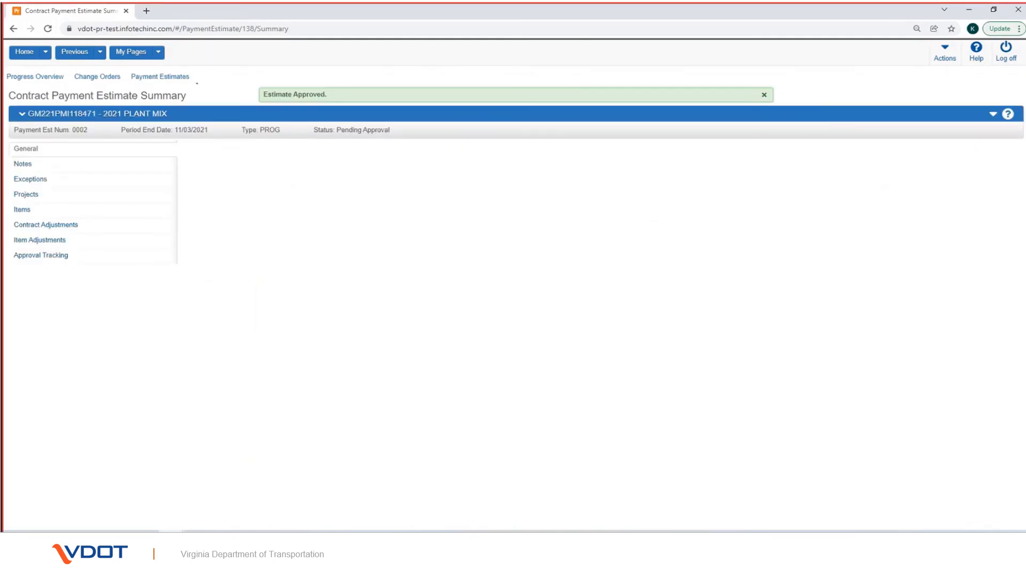
pyautogui.moveTo(255, 76); pyautogui.dragTo(390, 106)
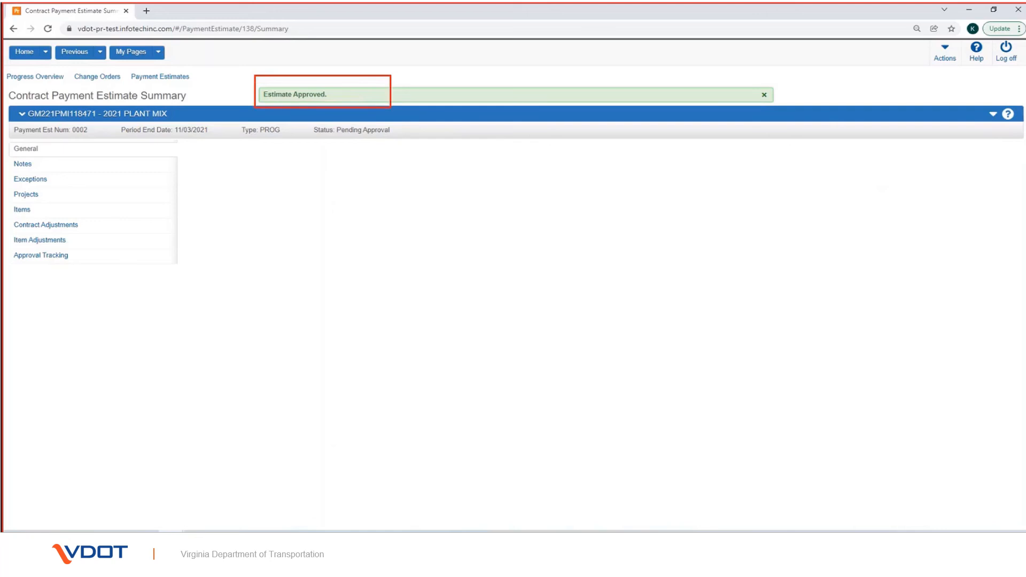
pyautogui.press('Escape')
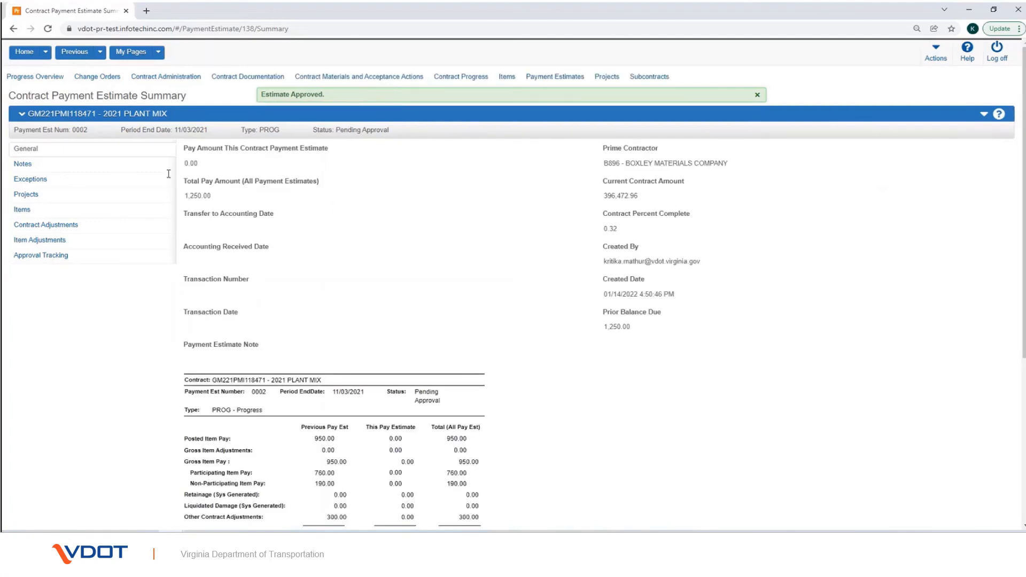
pyautogui.click(23, 255)
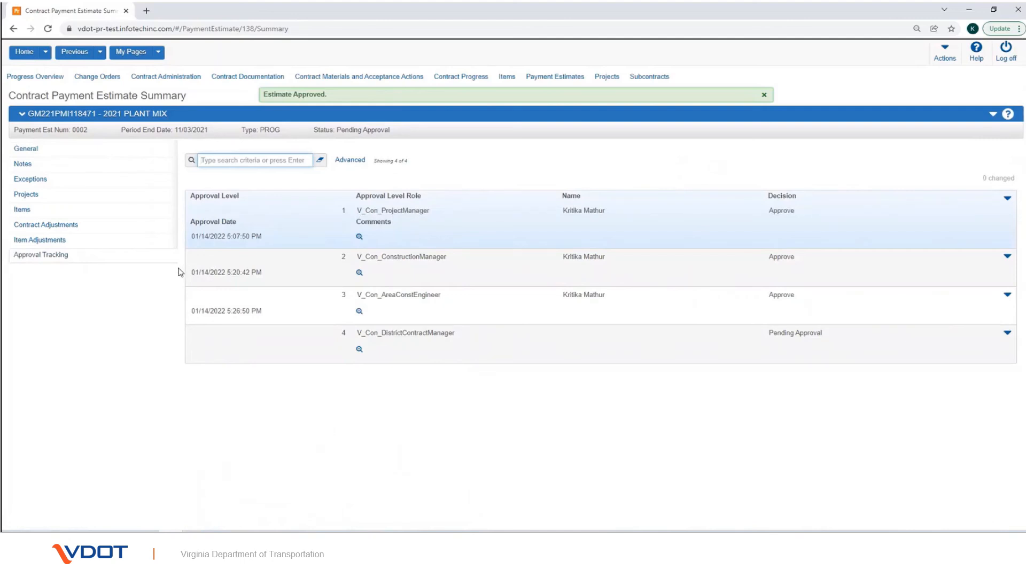
# Step: Highlight the approved third level and the level-4 District Contract Manager's Pending Approval decision
pyautogui.hotkey('ctrl', '2')
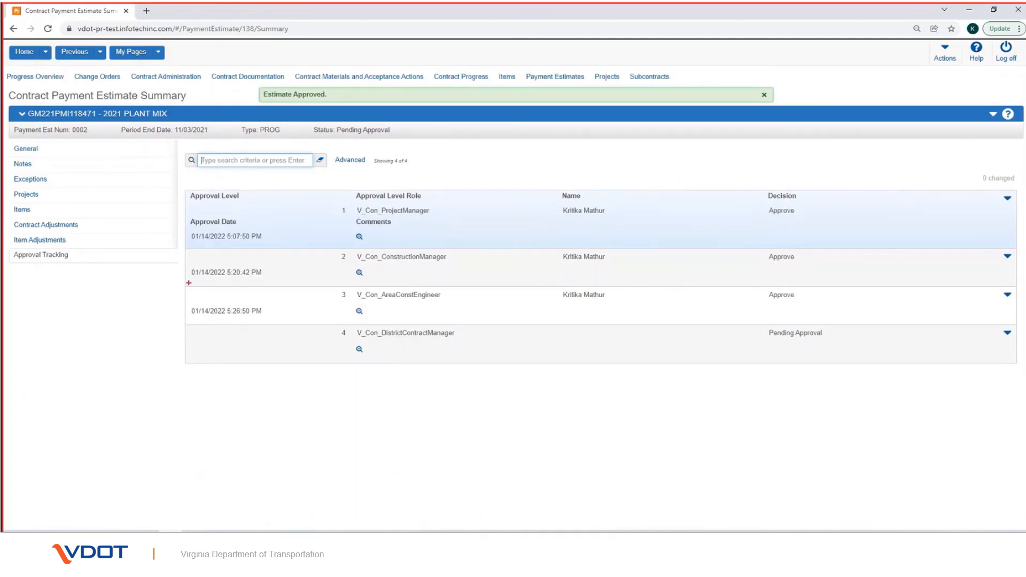
pyautogui.moveTo(188, 282)
pyautogui.mouseDown()
pyautogui.moveTo(240, 298)
pyautogui.moveTo(436, 311)
pyautogui.moveTo(886, 318)
pyautogui.mouseUp()
pyautogui.moveTo(755, 321)
pyautogui.mouseDown()
pyautogui.moveTo(818, 356)
pyautogui.moveTo(856, 360)
pyautogui.mouseUp()
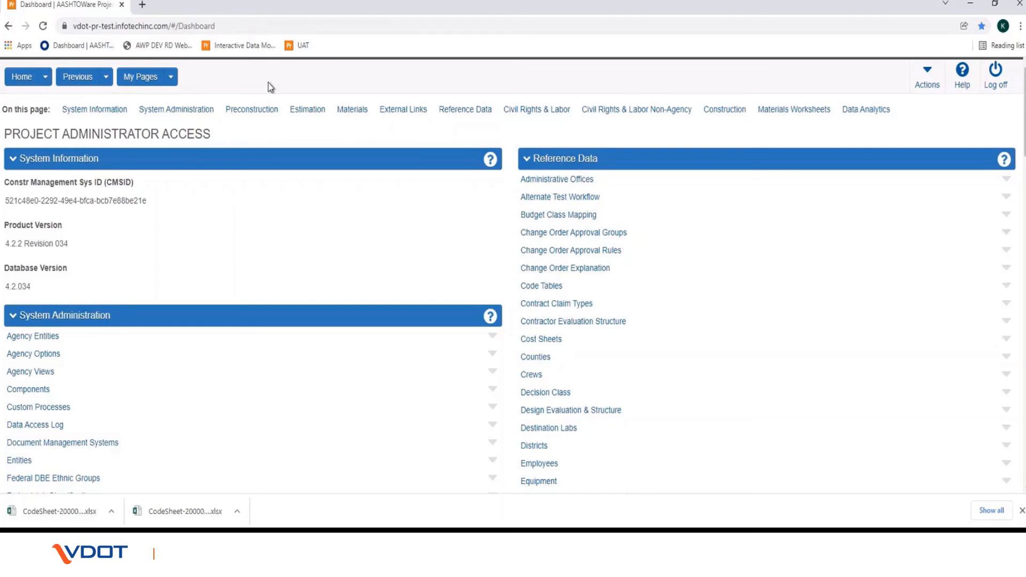
pyautogui.click(926, 85)
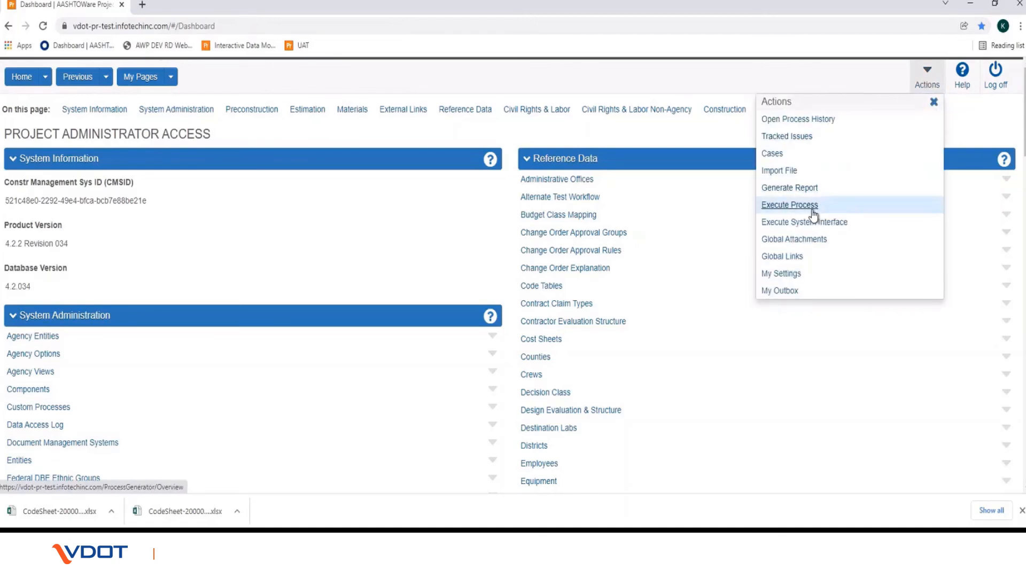
pyautogui.click(790, 205)
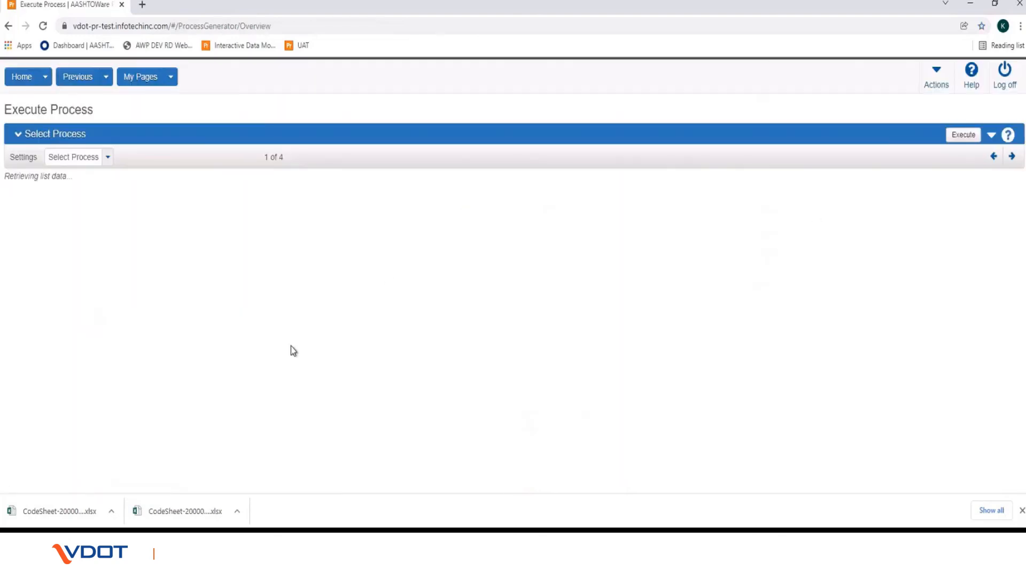
pyautogui.scroll(-7, 293, 353)
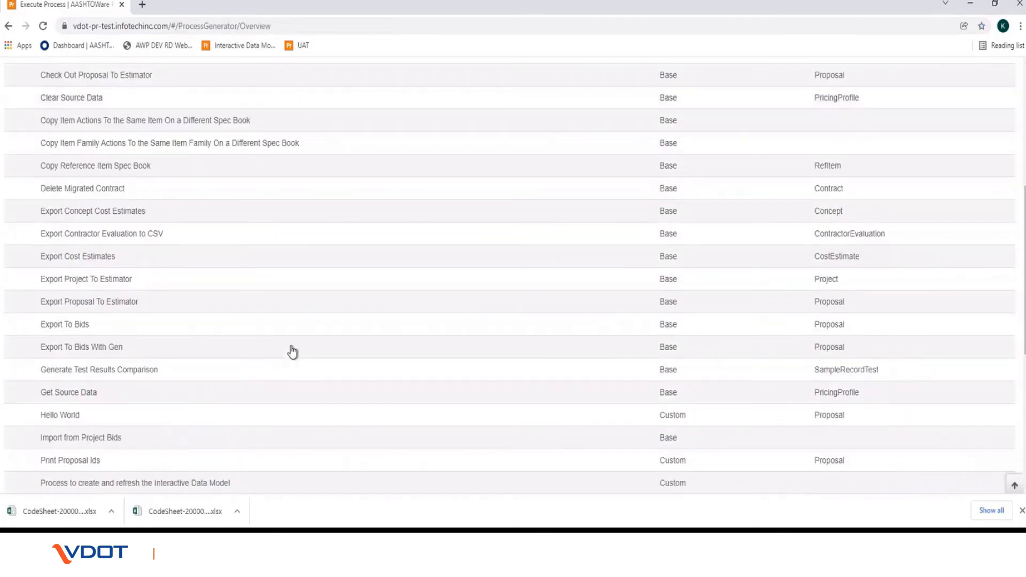
pyautogui.scroll(-5, 292, 353)
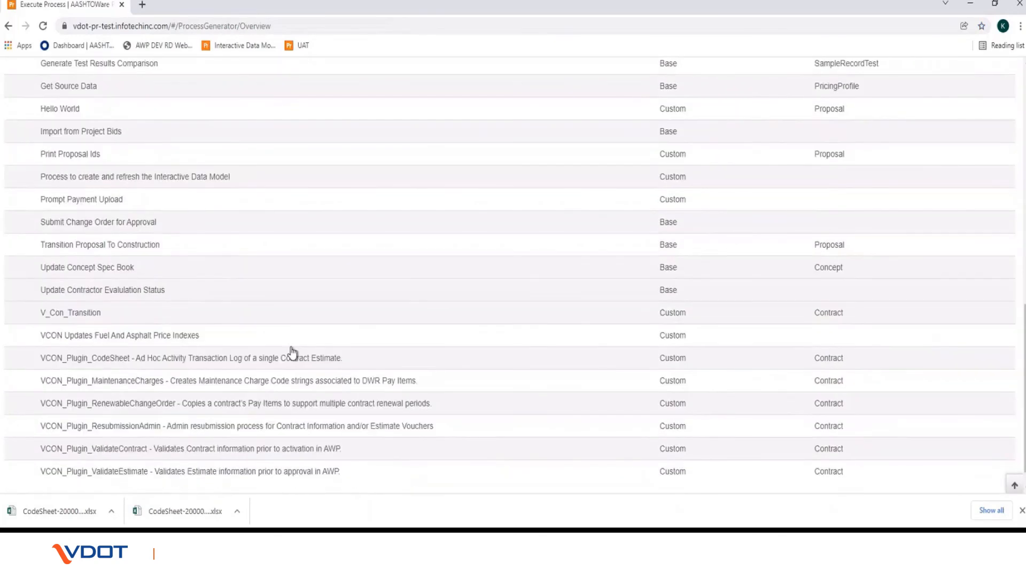
pyautogui.click(180, 359)
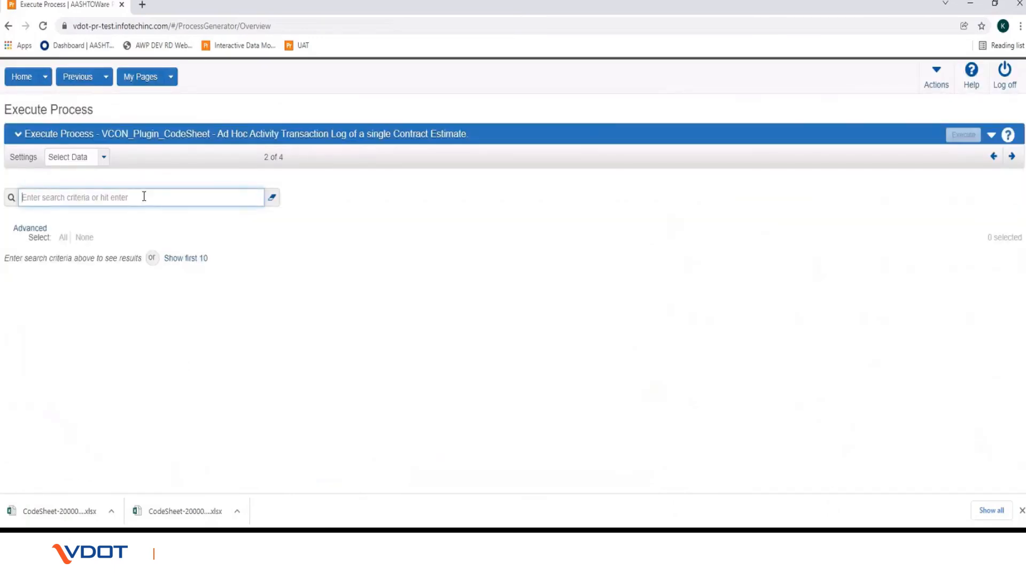
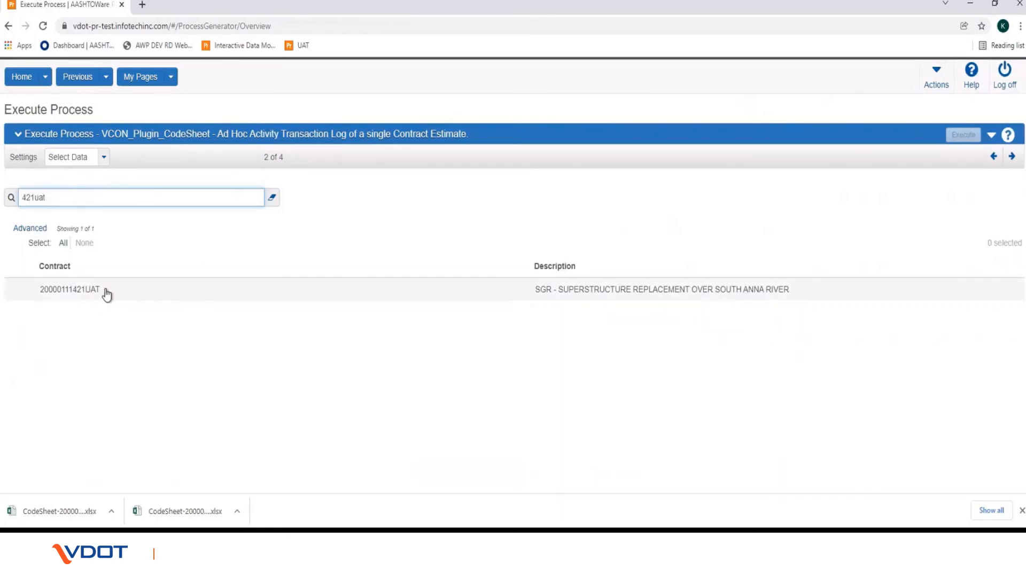
pyautogui.click(103, 292)
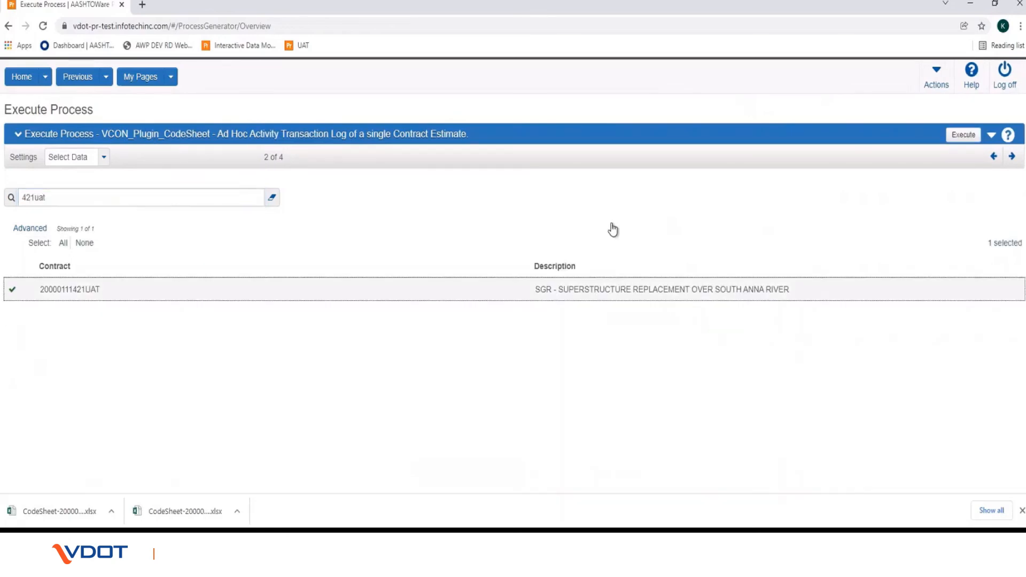
pyautogui.click(963, 134)
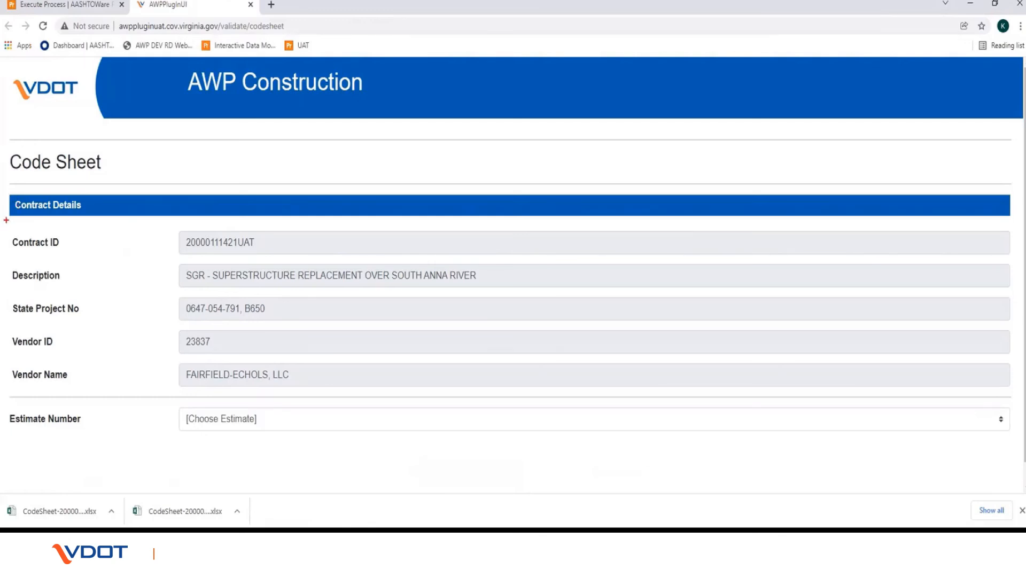
# Step: Highlight the contract details and estimate number fields on the code sheet page
pyautogui.moveTo(3, 193); pyautogui.dragTo(532, 380)
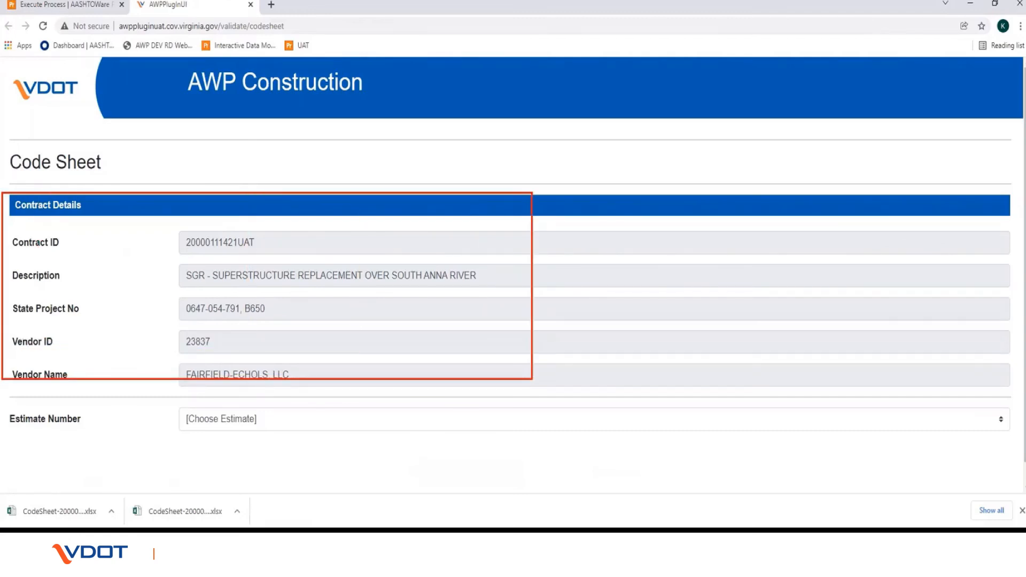
pyautogui.moveTo(9, 401); pyautogui.dragTo(554, 435)
pyautogui.press('Escape')
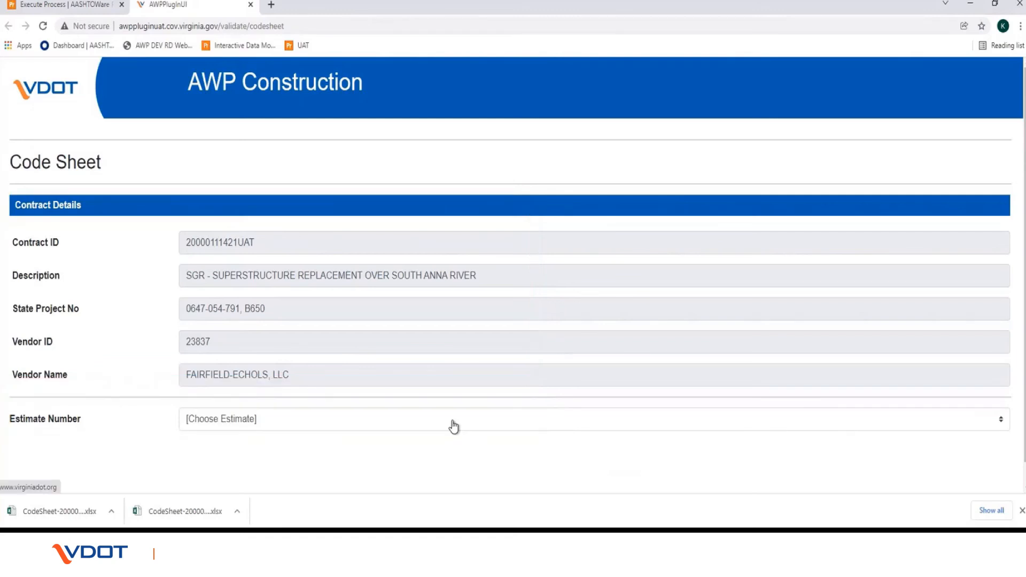
# Step: Choose estimate 0004/Final/Approved and export its $1,106.55 code sheet to Excel
pyautogui.click(452, 421)
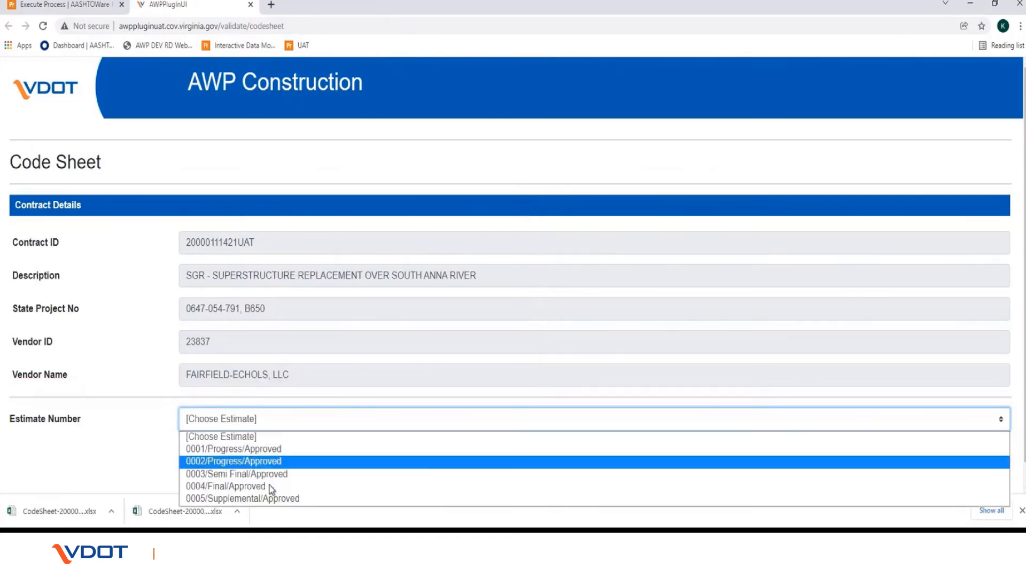
pyautogui.click(267, 487)
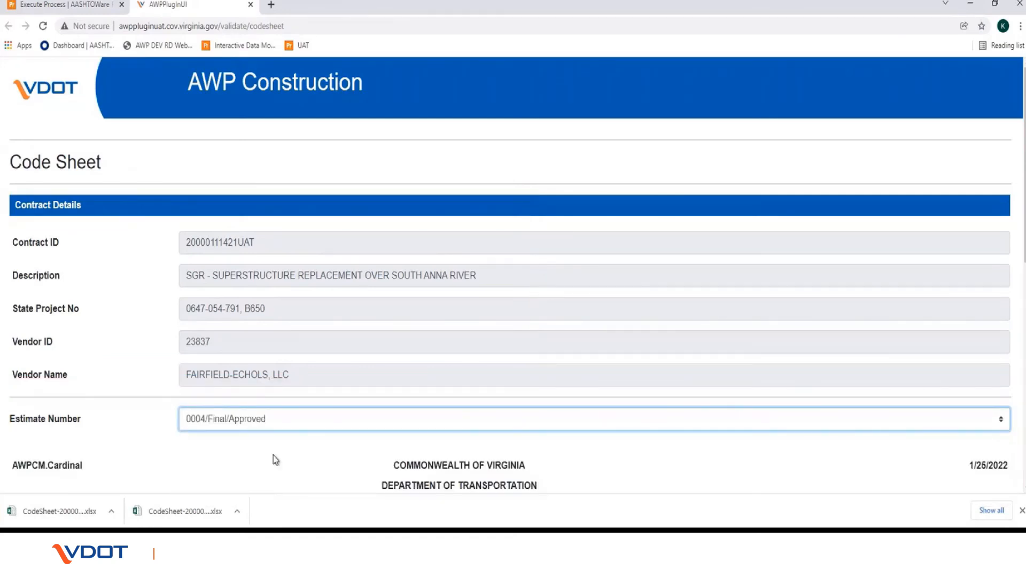
pyautogui.scroll(-4, 269, 402)
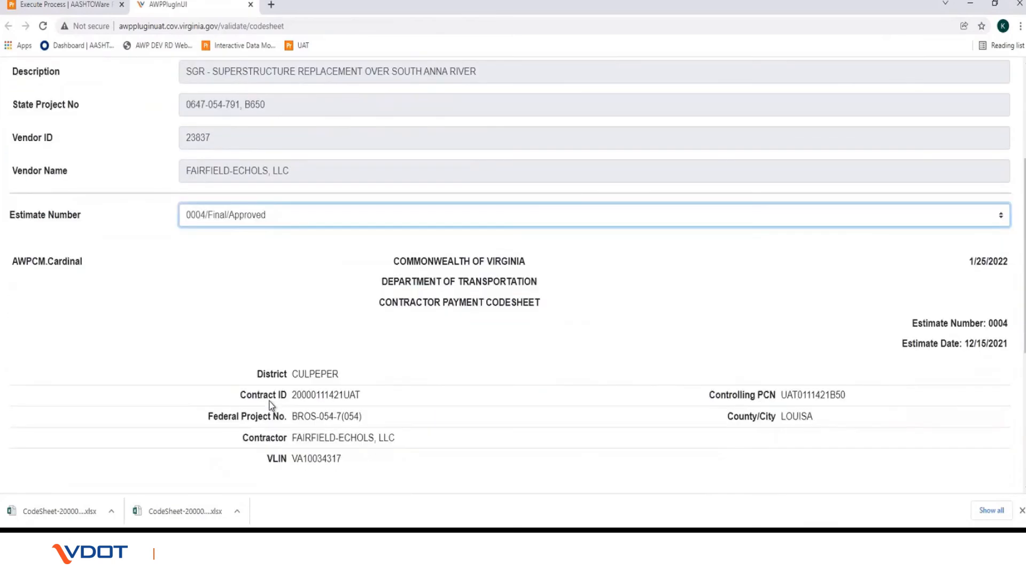
pyautogui.scroll(-5, 270, 402)
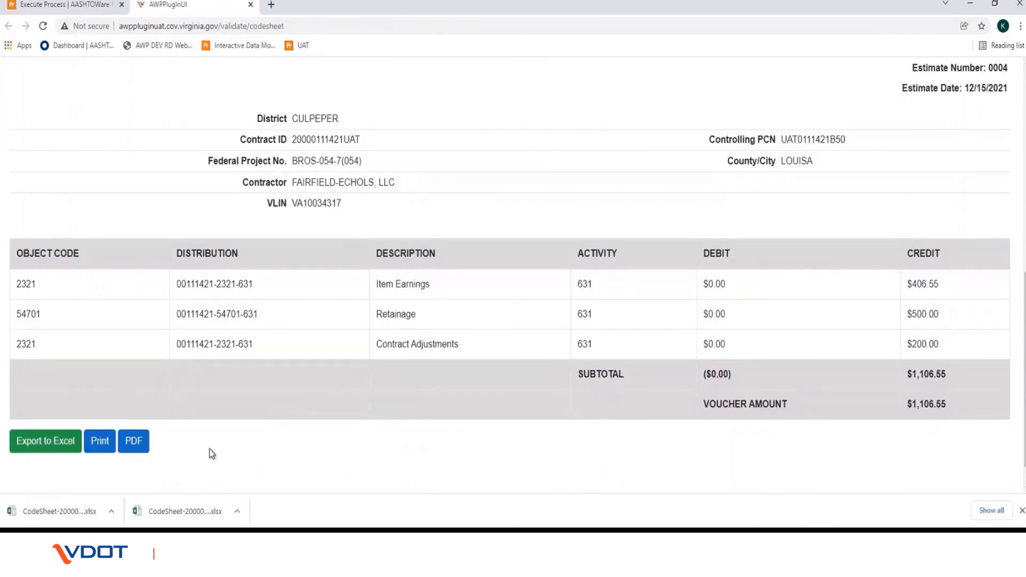
pyautogui.click(51, 448)
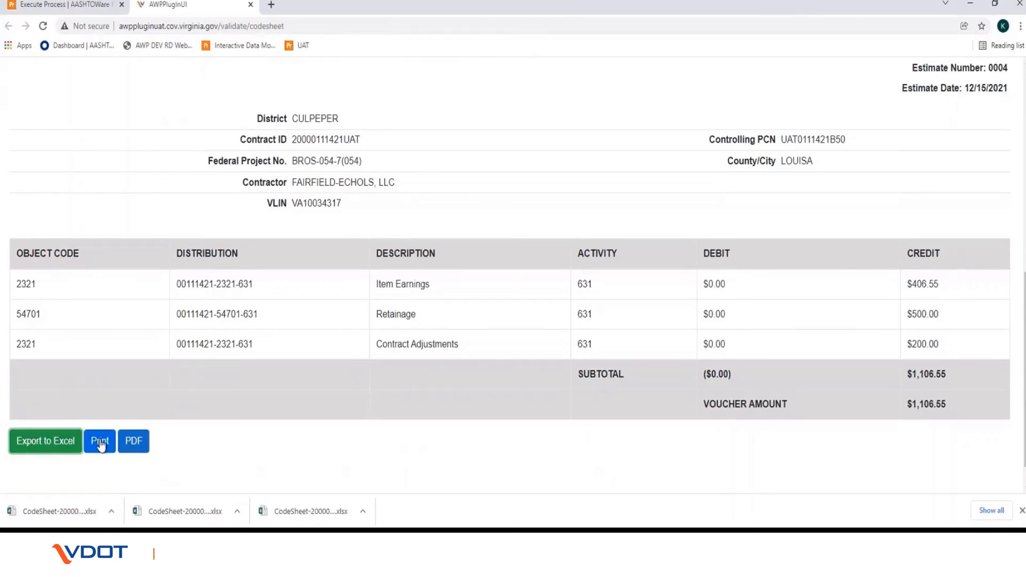
# Step: Open the estimate 0004 code sheet as a PDF and review its $1,106.55 voucher amount
pyautogui.click(131, 446)
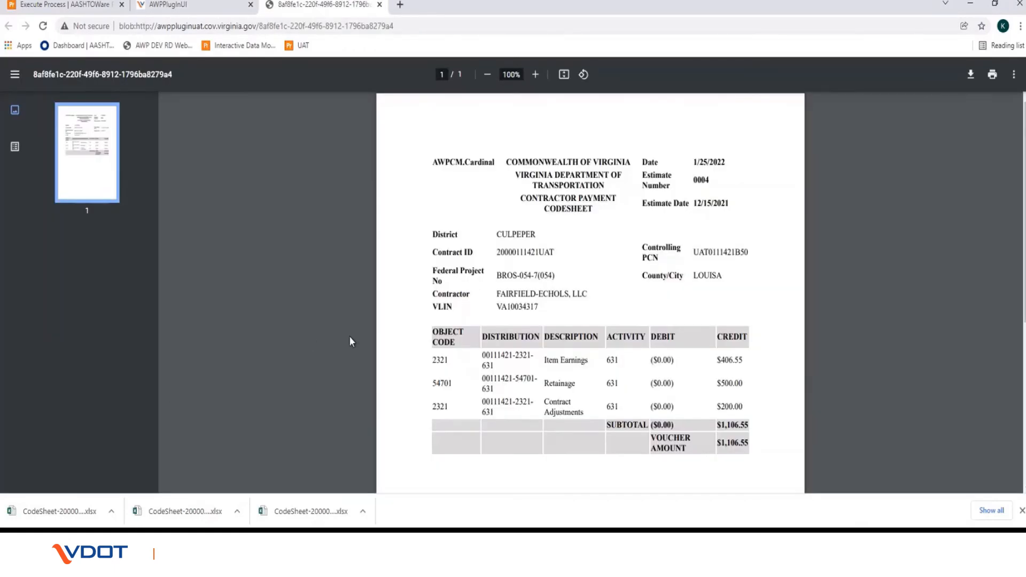
pyautogui.scroll(-2, 350, 341)
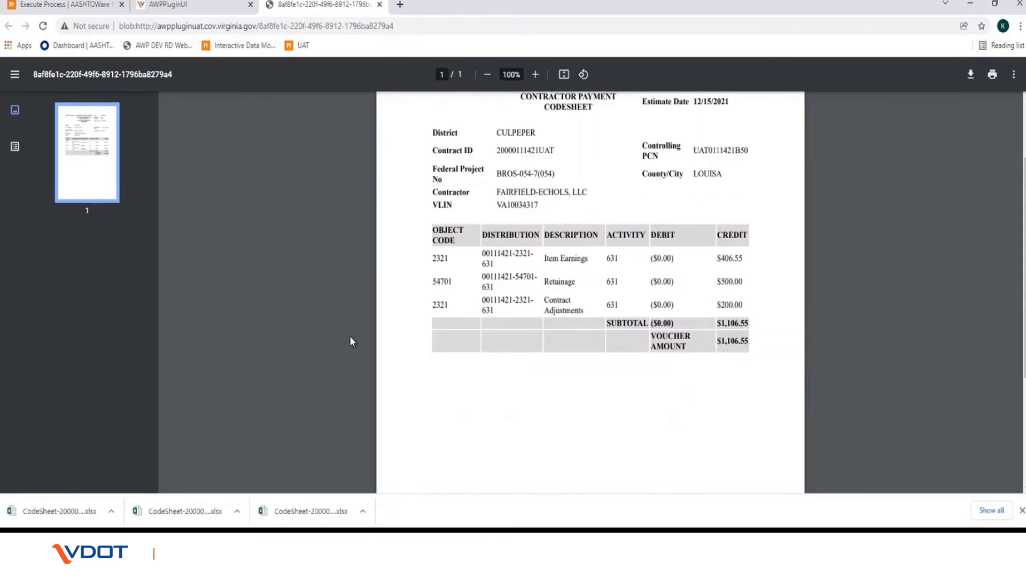
pyautogui.scroll(1, 351, 338)
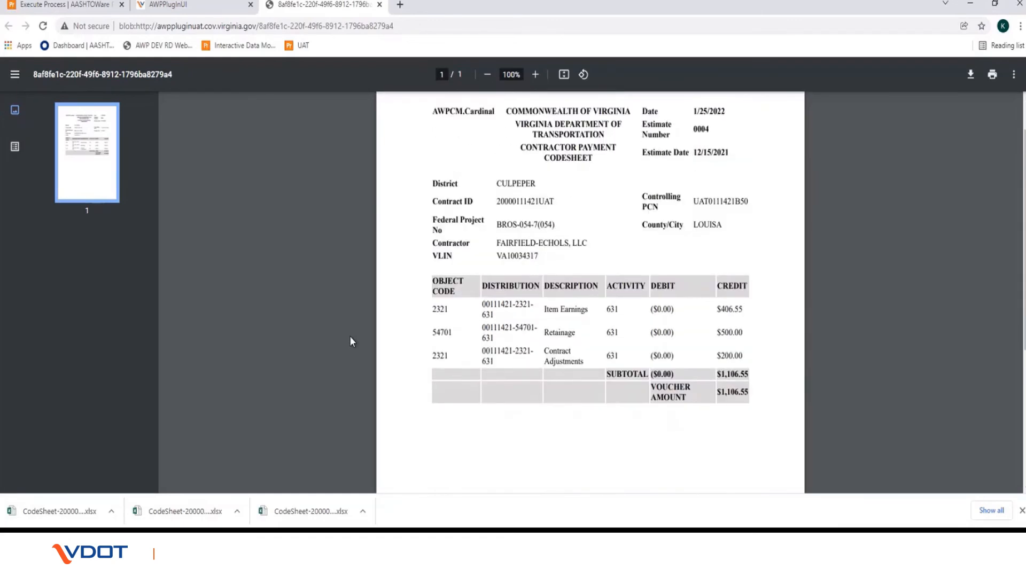